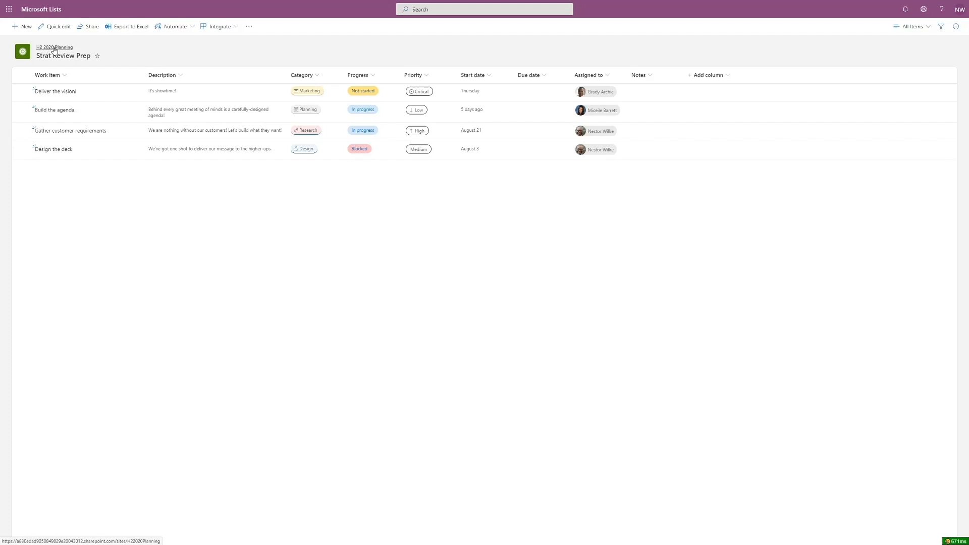
View the H2 2020 Planning team site that holds the Strat Review Prep list, and return to the Lists home page
click(55, 48)
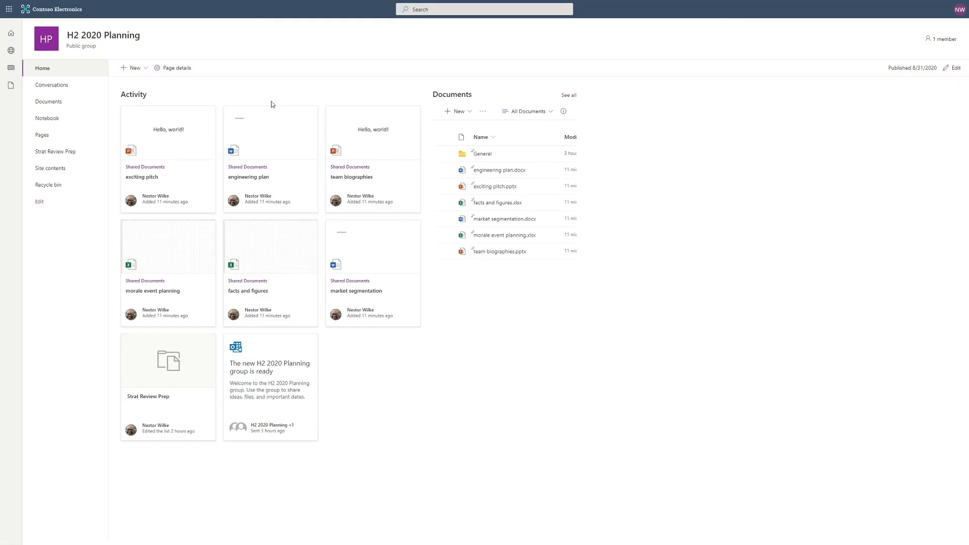
key(ctrl+w)
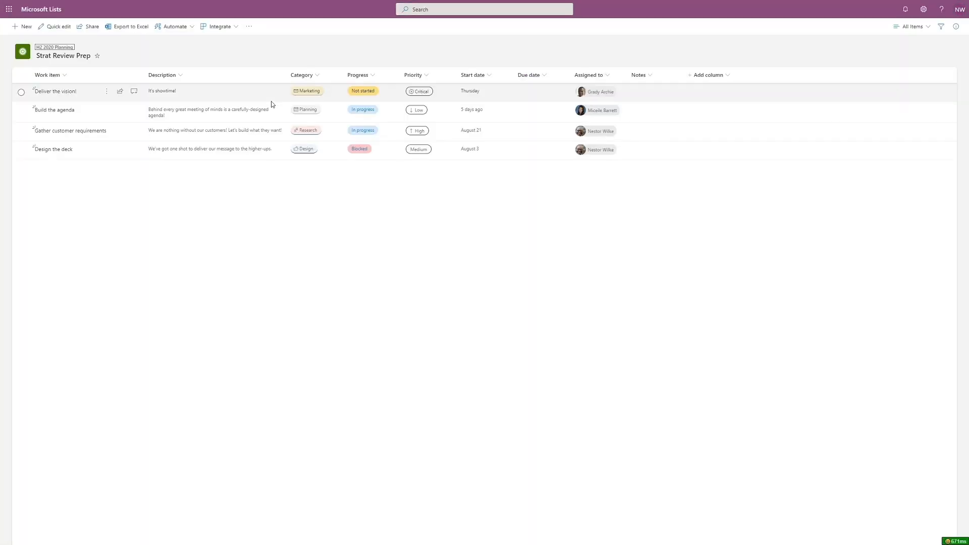
click(49, 11)
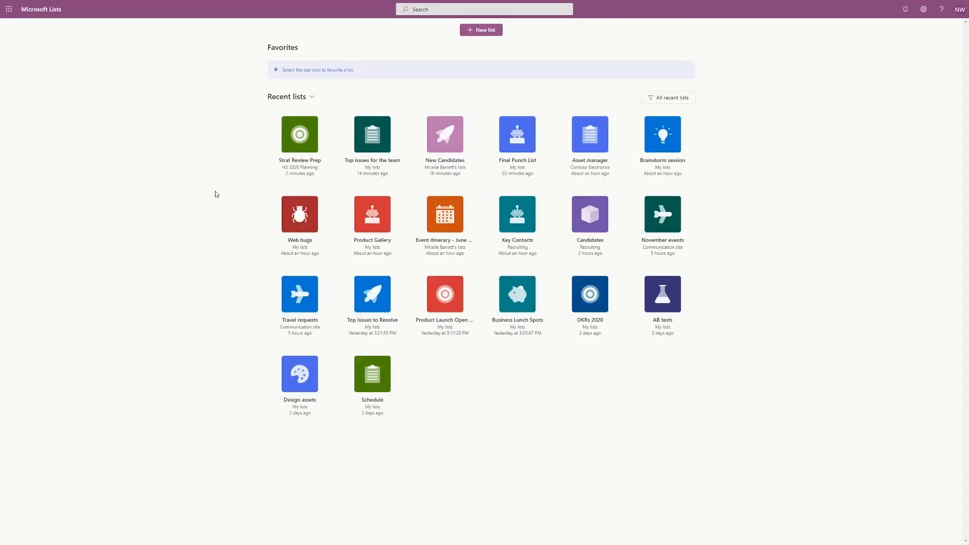
View the Top issues for the team list, and open the New Candidates list from the home page
click(376, 165)
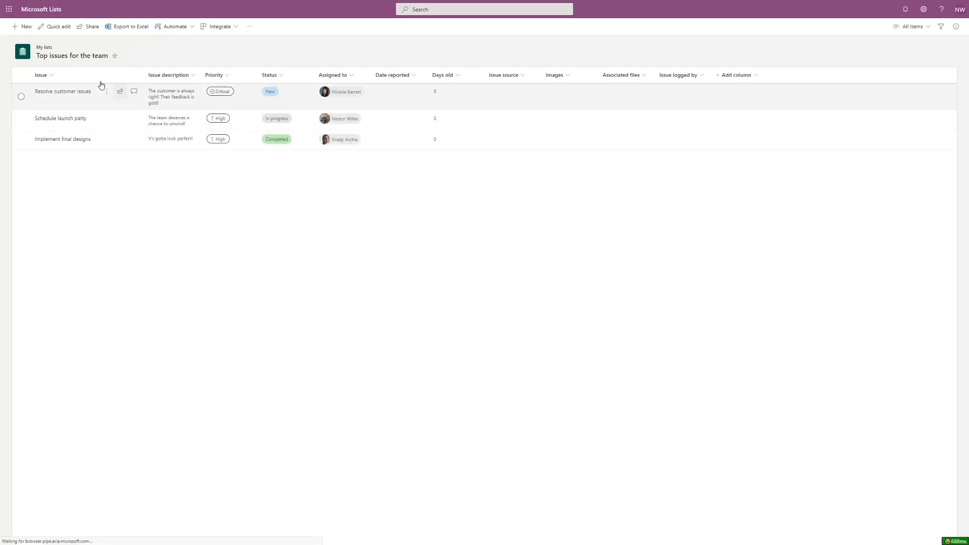
click(41, 9)
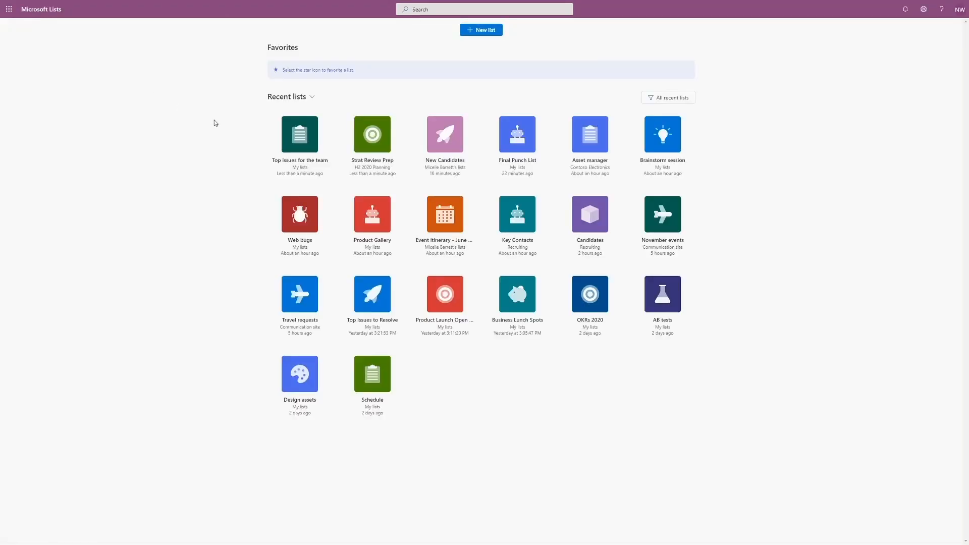
click(449, 165)
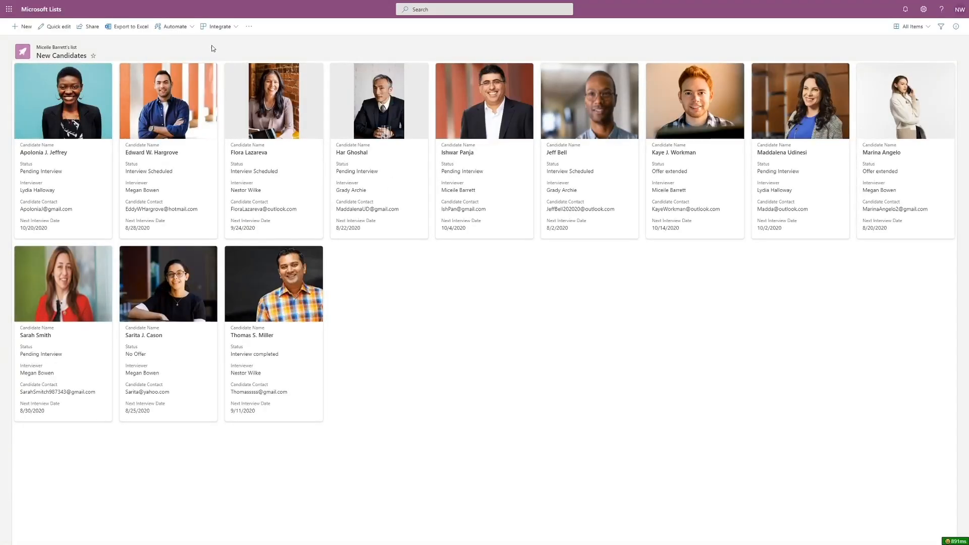
View the New Candidates list in the List layout, switch it back to Gallery, and return to the Lists home page
click(910, 27)
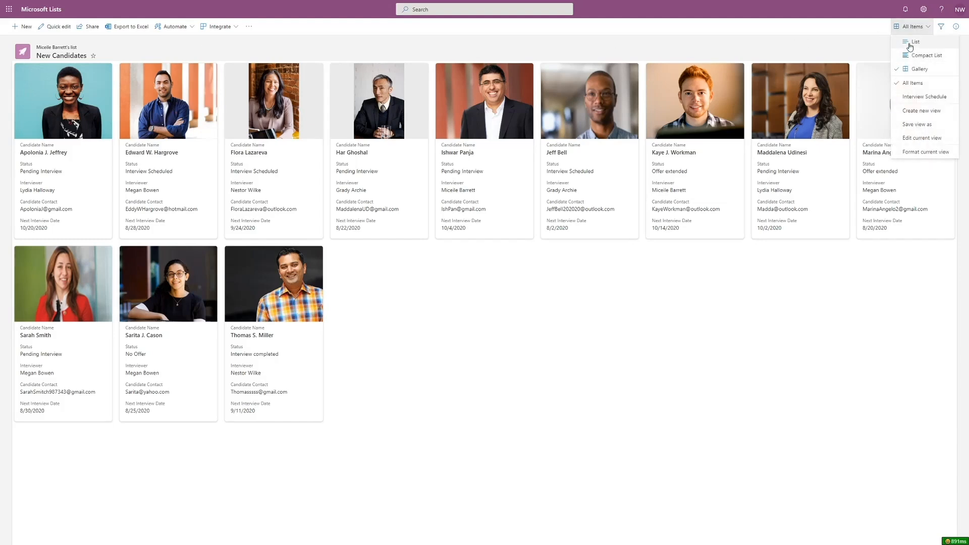
click(910, 42)
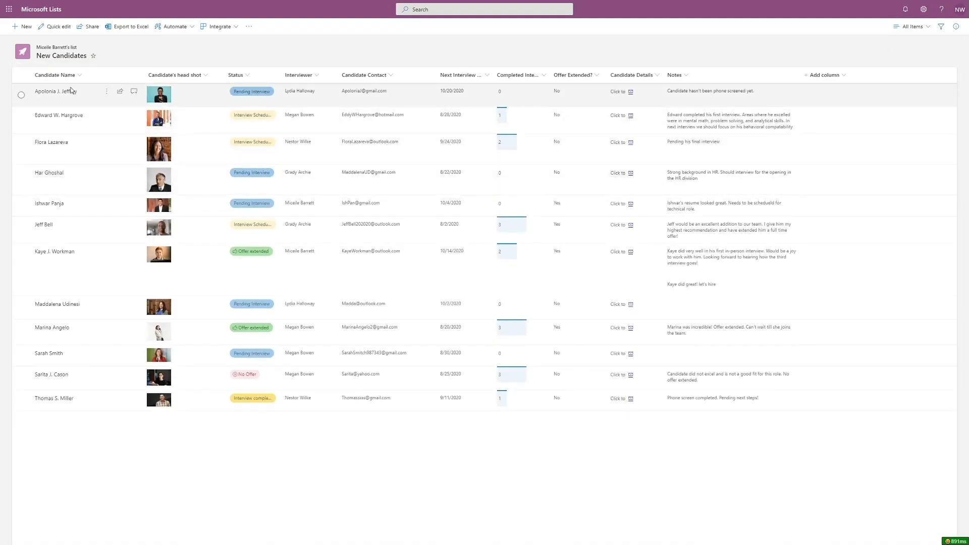
click(911, 27)
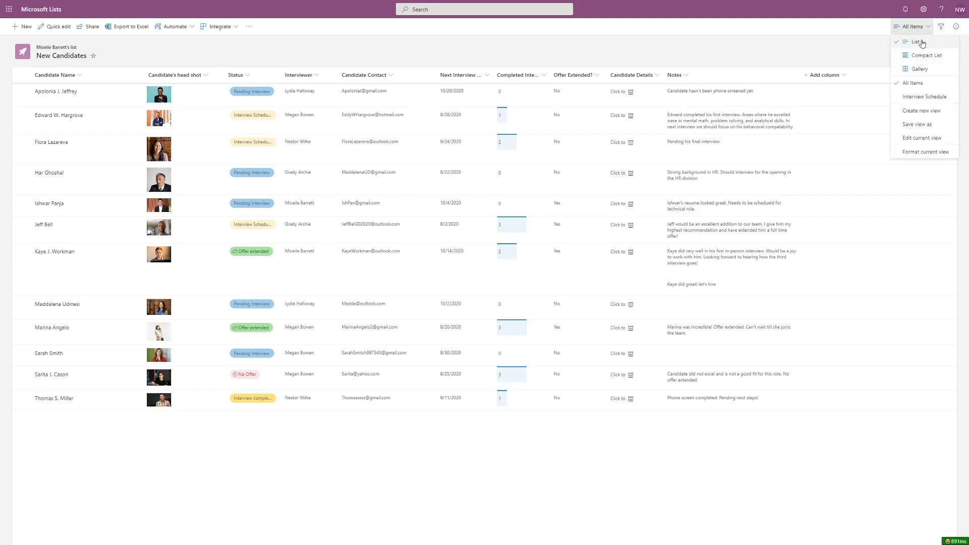
click(918, 68)
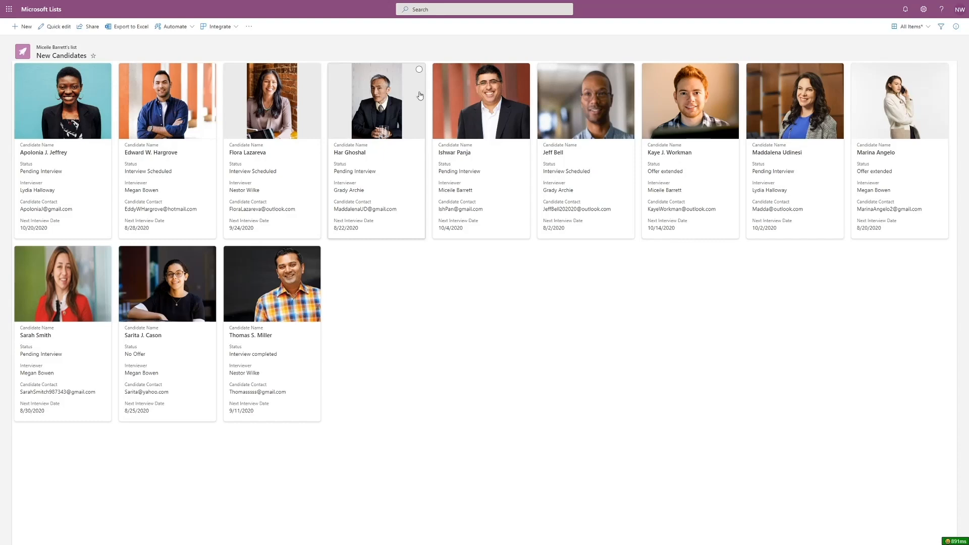
click(50, 10)
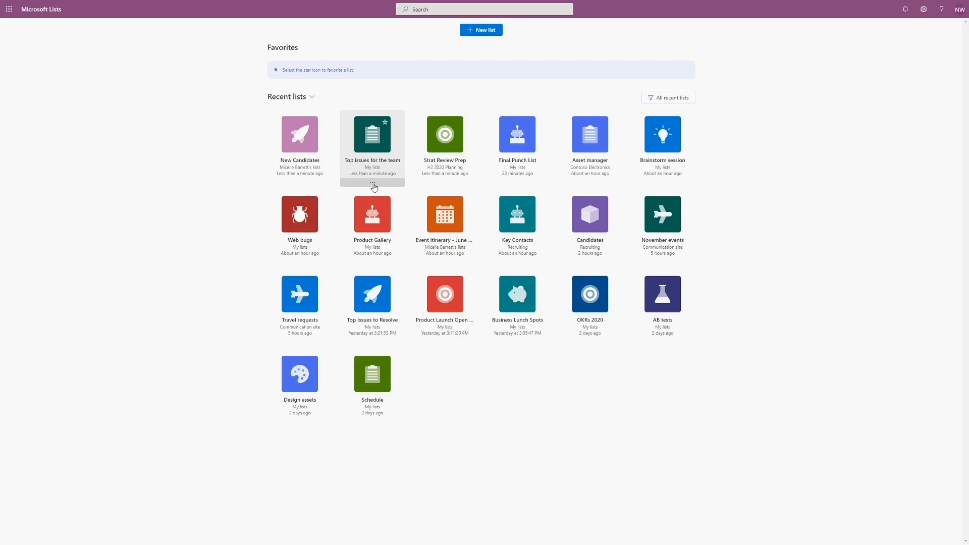
Customize the Top issues for the team list with the light blue color and the cube icon, and save it
click(374, 184)
click(378, 195)
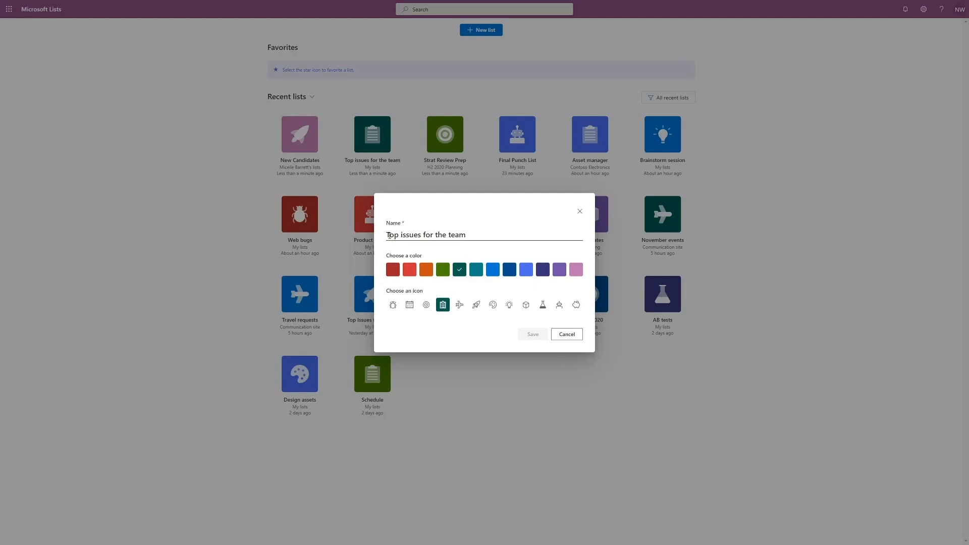
click(526, 270)
click(525, 305)
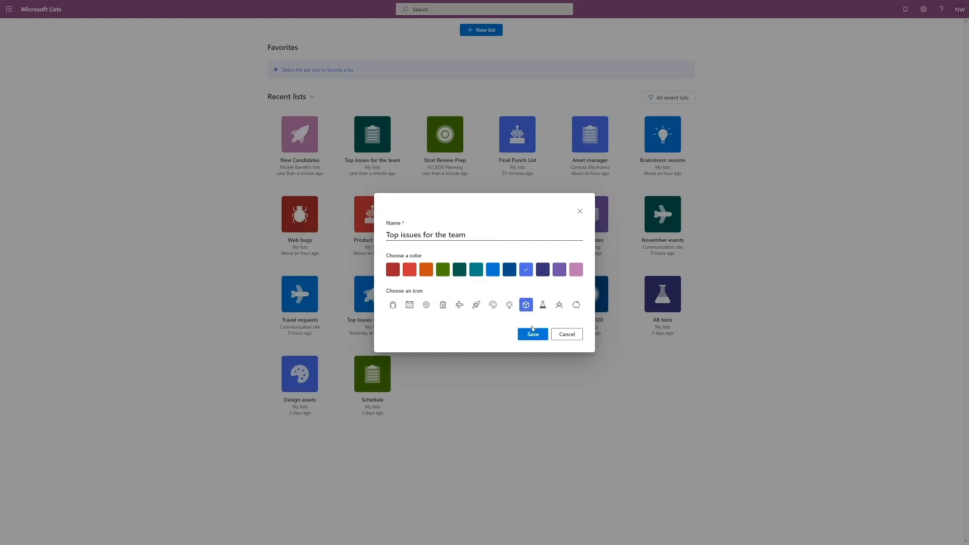
click(533, 334)
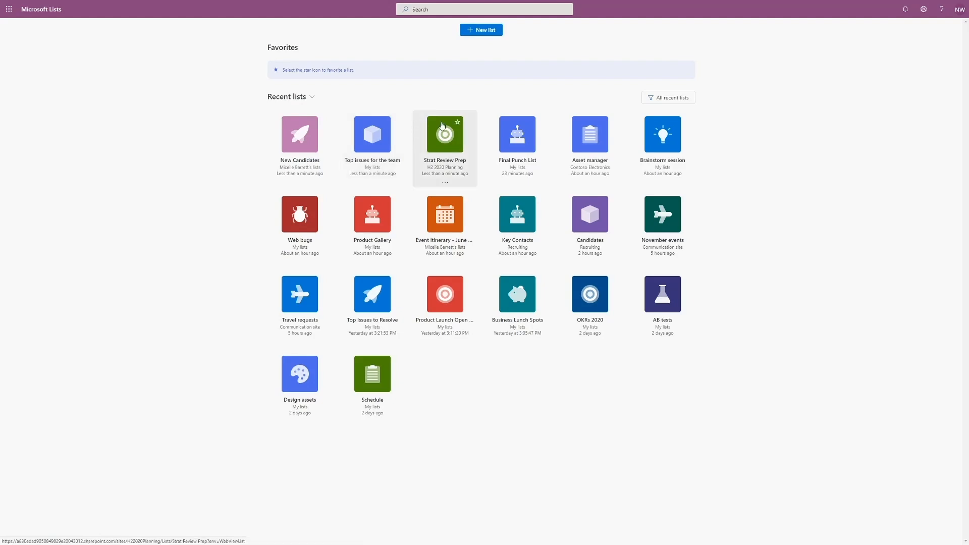
Add the Strat Review Prep, Top issues for the team and New Candidates lists to the favorites
click(458, 123)
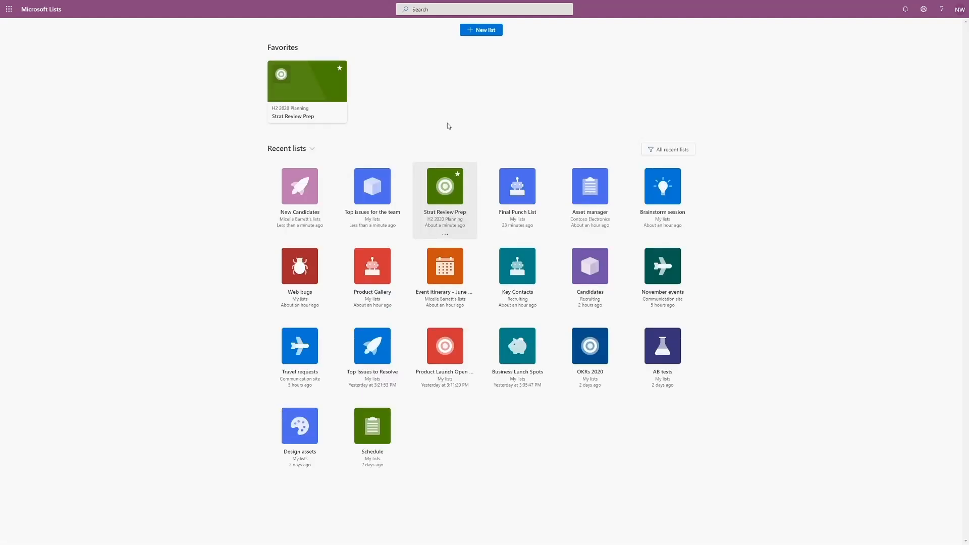
click(385, 175)
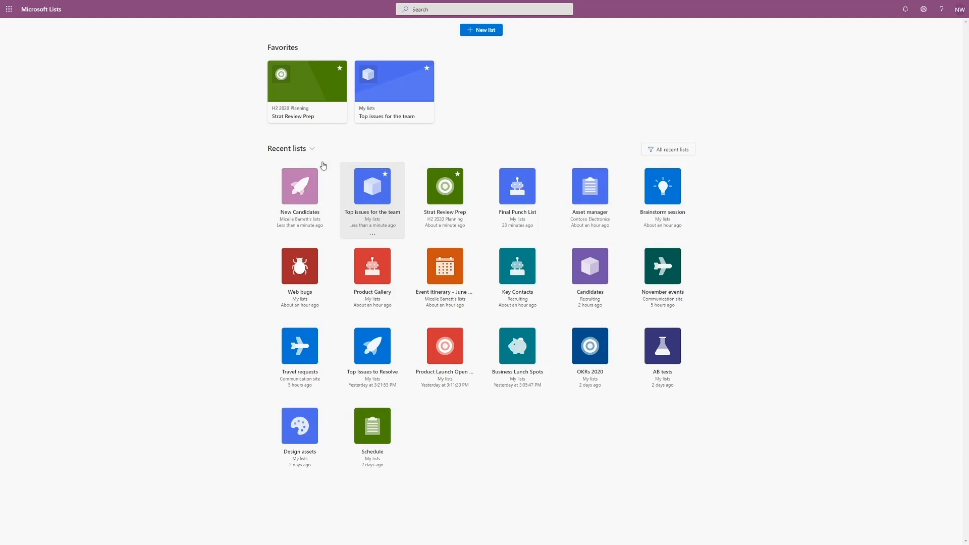
click(313, 174)
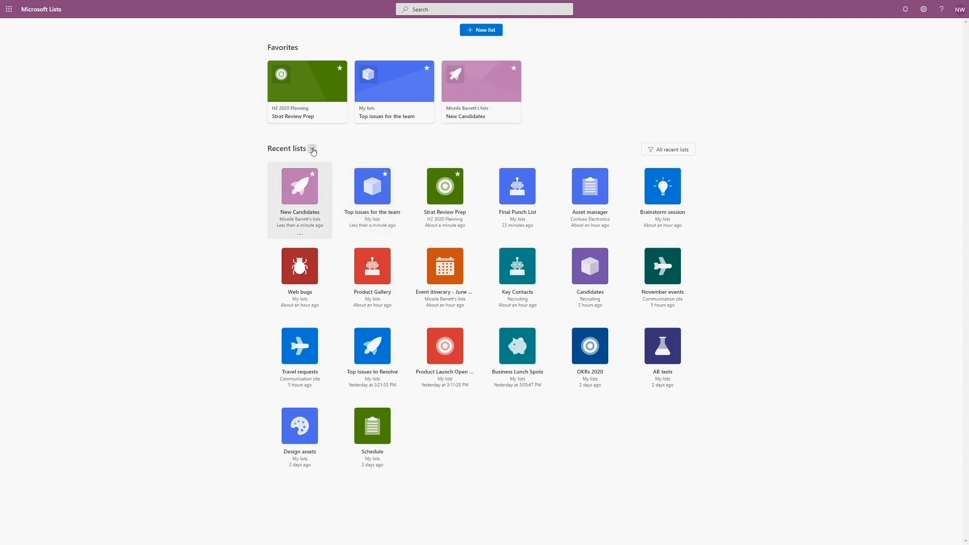
Show only My lists on the home page, and switch back to Recent lists
click(312, 149)
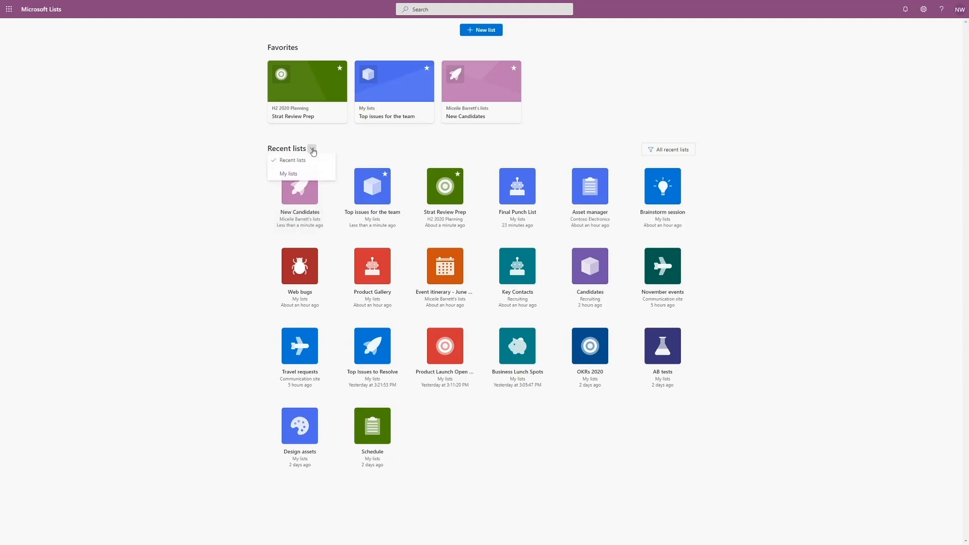
click(291, 174)
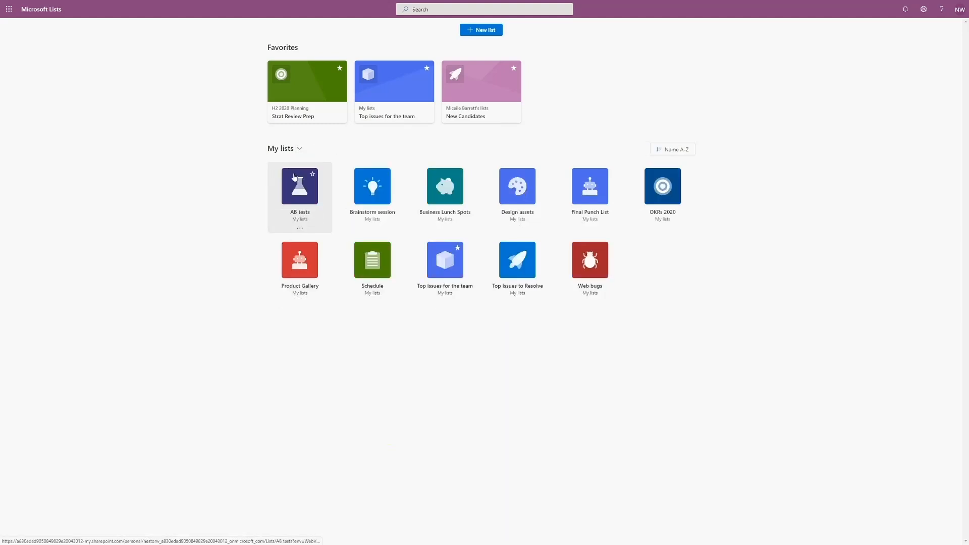
click(300, 149)
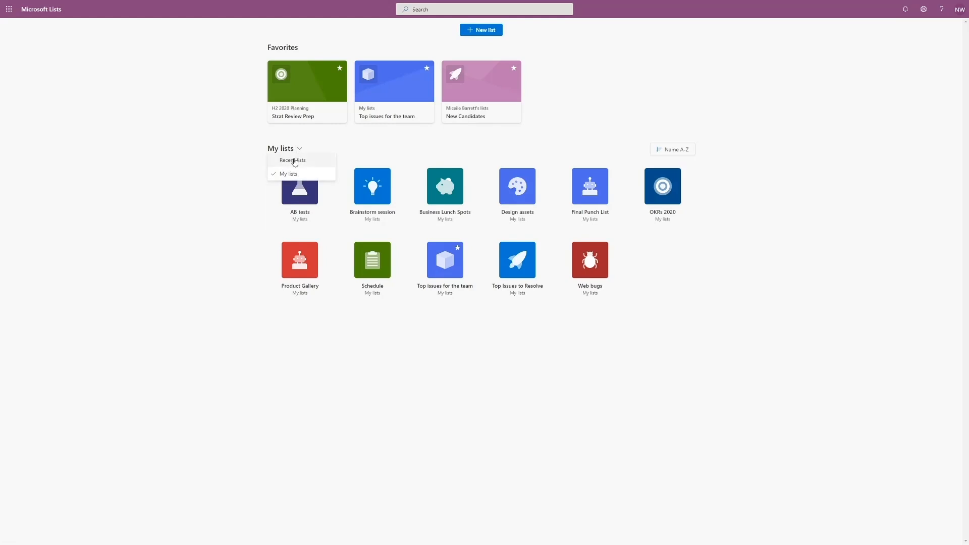
click(295, 161)
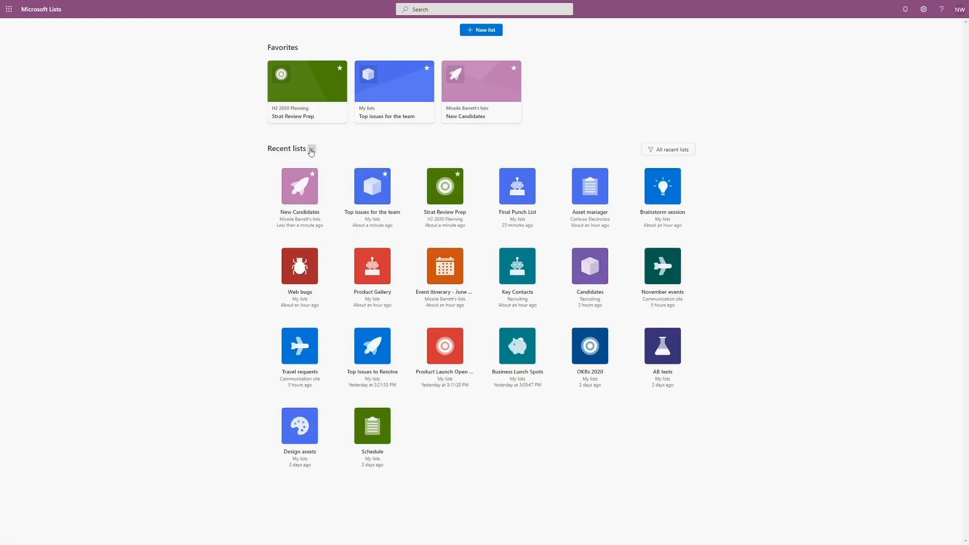
Start creating a new list
click(479, 31)
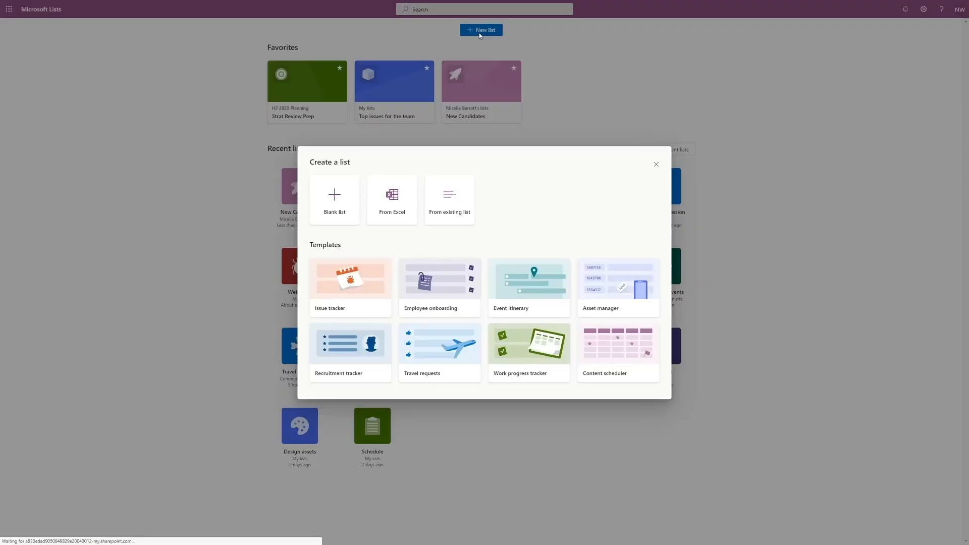
Choose to build the list from Excel, and select an existing workbook to import
click(397, 208)
click(404, 310)
click(604, 380)
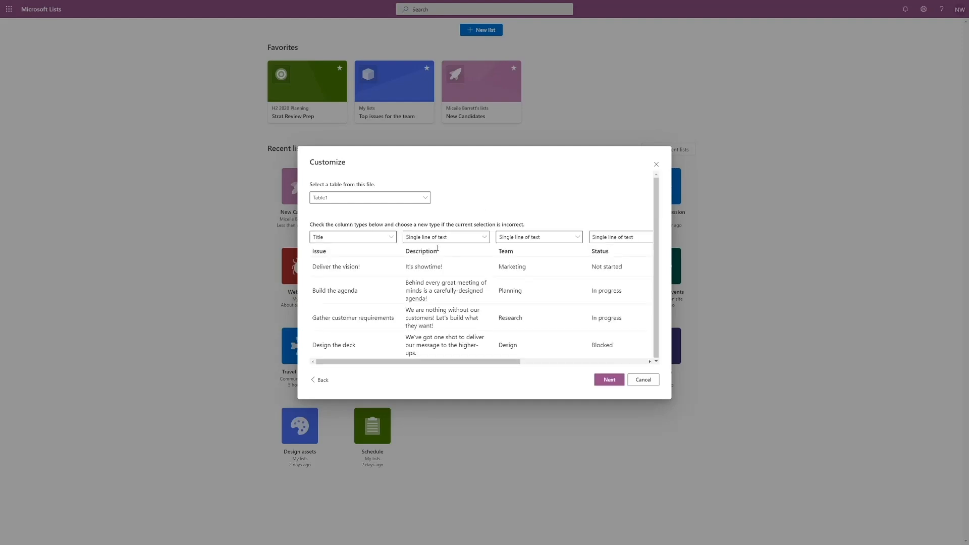
Set the imported Team and Status columns to Choice and Description to Multiple lines of text, and go back to the list creation options
click(530, 241)
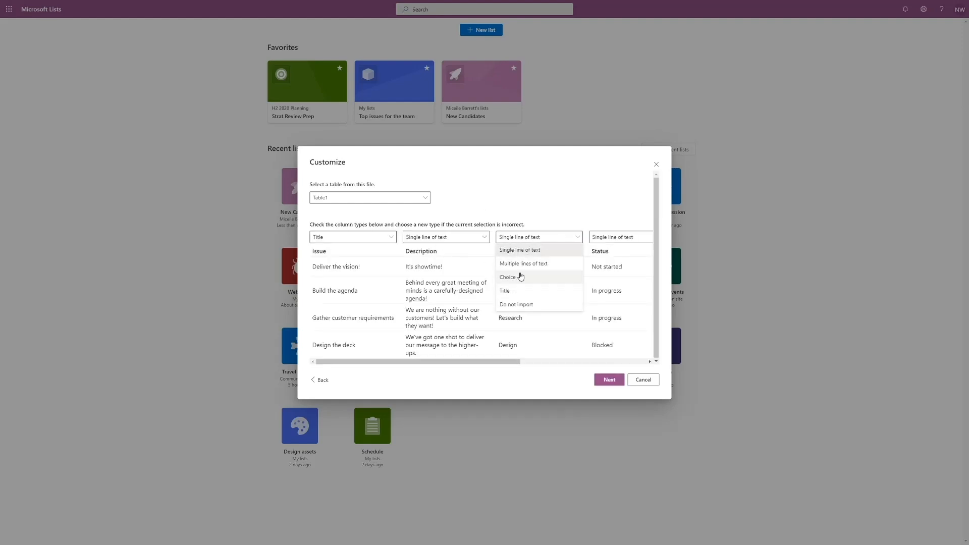
click(520, 277)
click(611, 246)
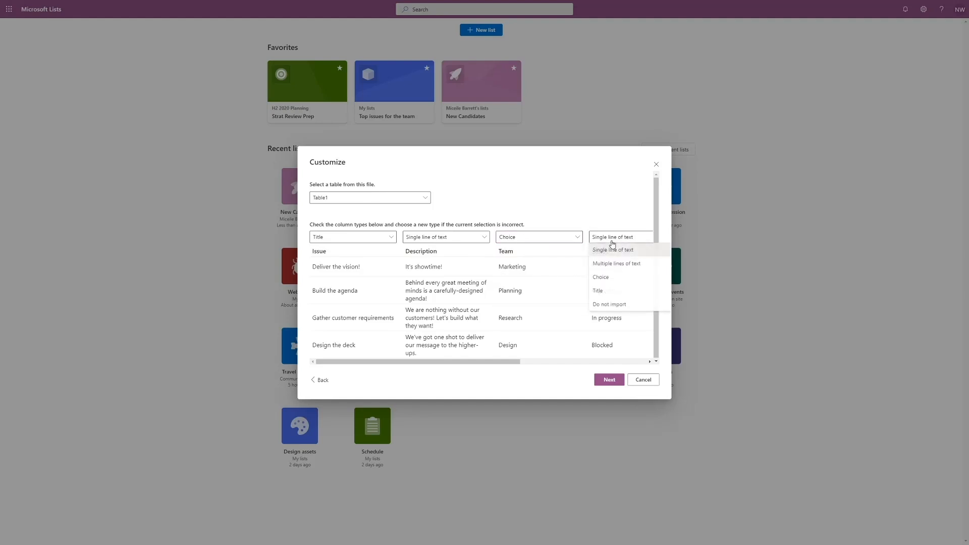
click(605, 275)
click(414, 237)
click(431, 264)
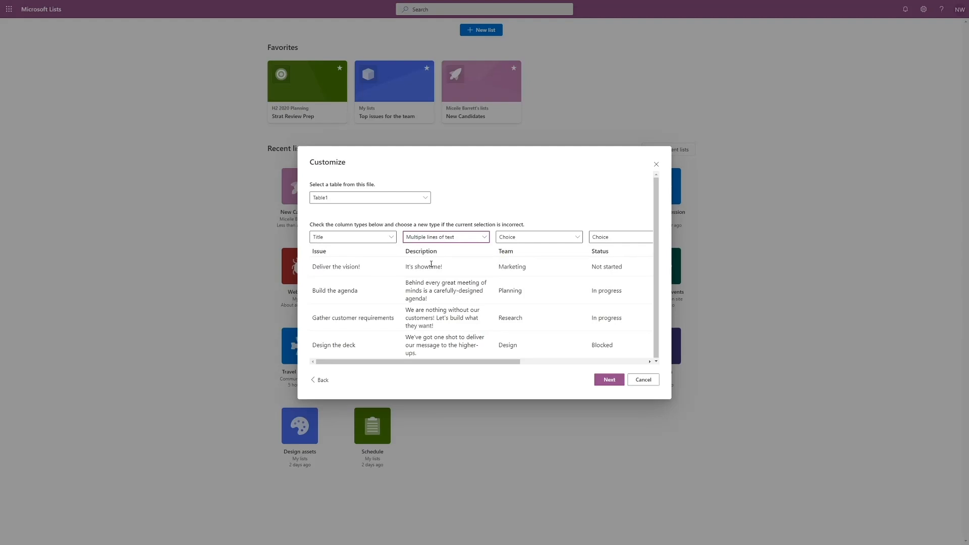
click(321, 382)
click(321, 382)
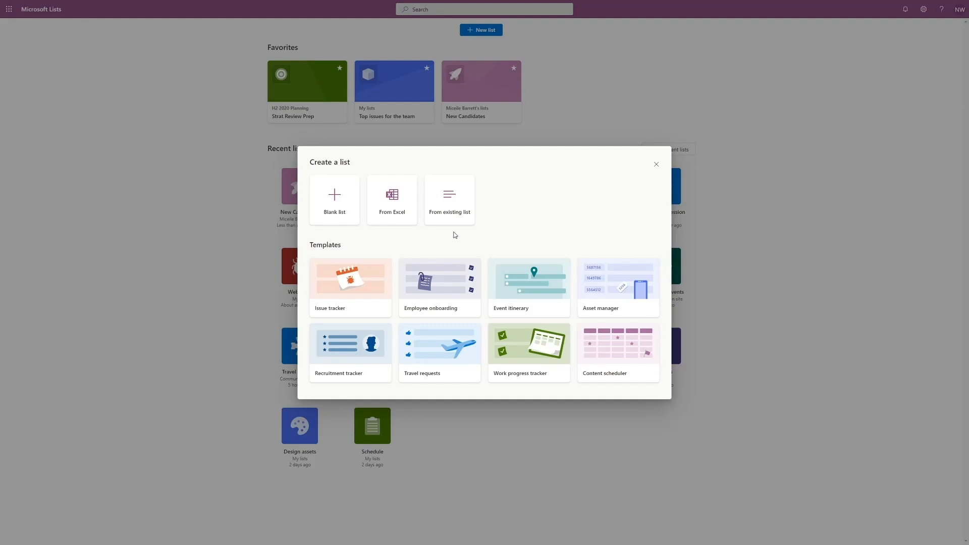
Preview the Issue tracker and Event itinerary templates
click(343, 294)
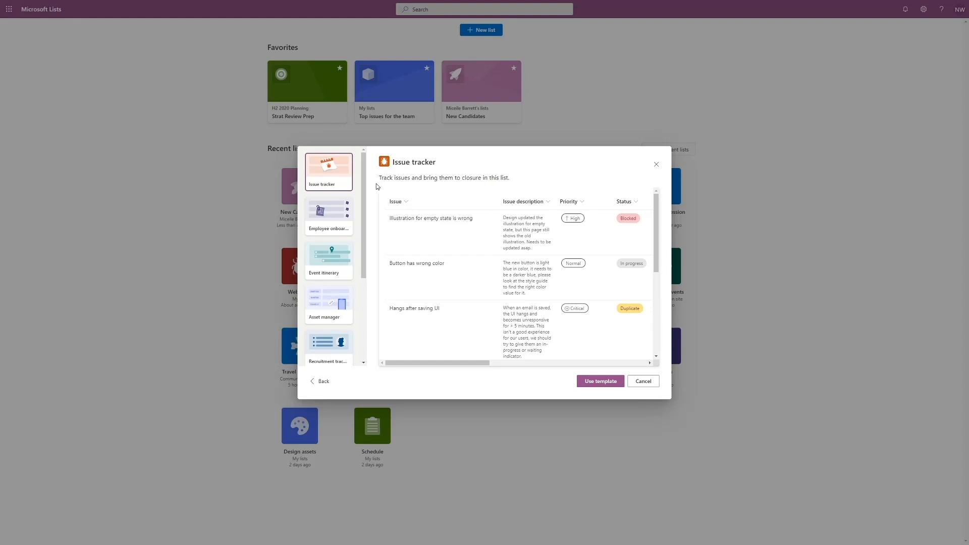
click(331, 259)
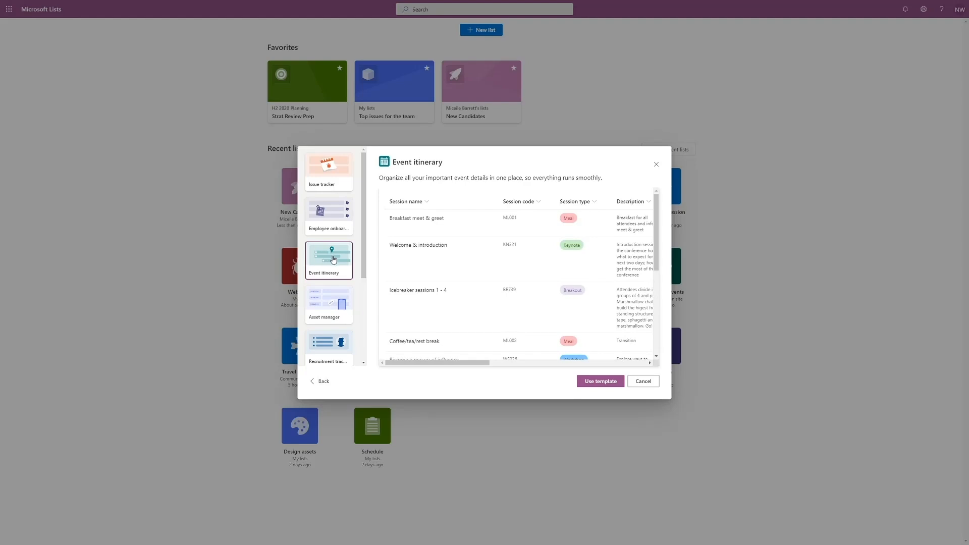
mouse_move(411, 364)
mouse_down()
mouse_move(533, 363)
mouse_move(409, 368)
mouse_up()
Use the Work progress tracker template for the new list
scroll(323, 298, down, 3)
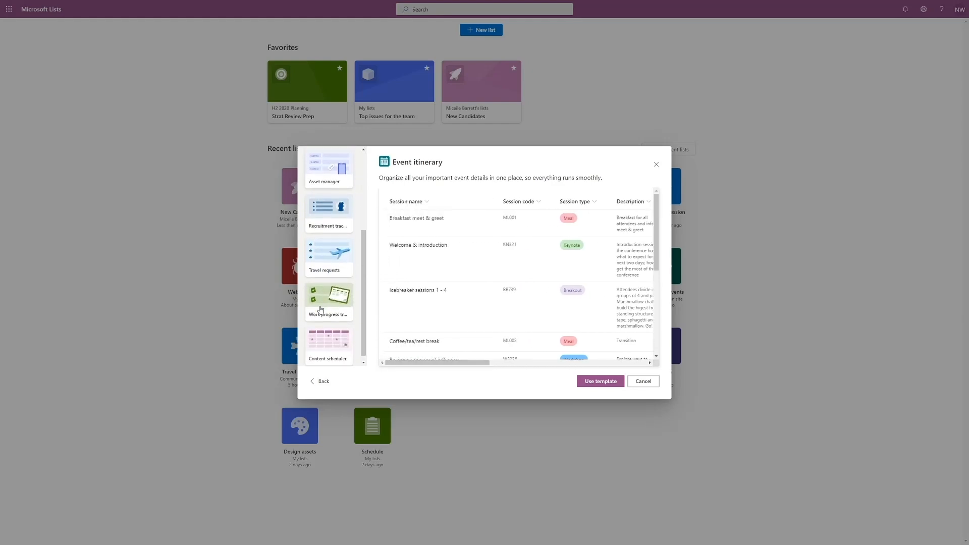
click(319, 299)
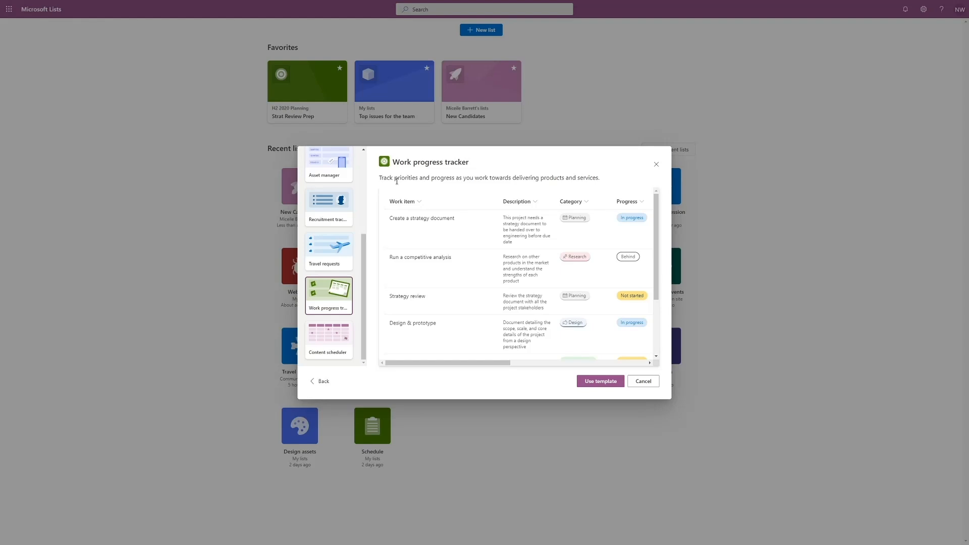
click(597, 381)
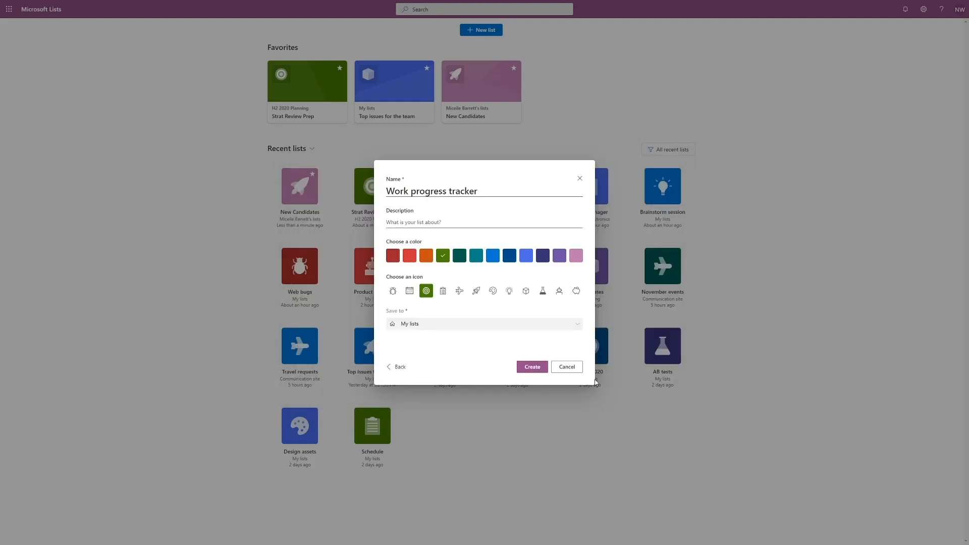
Name the new list Final Issue Burndown
drag(479, 189, 368, 187)
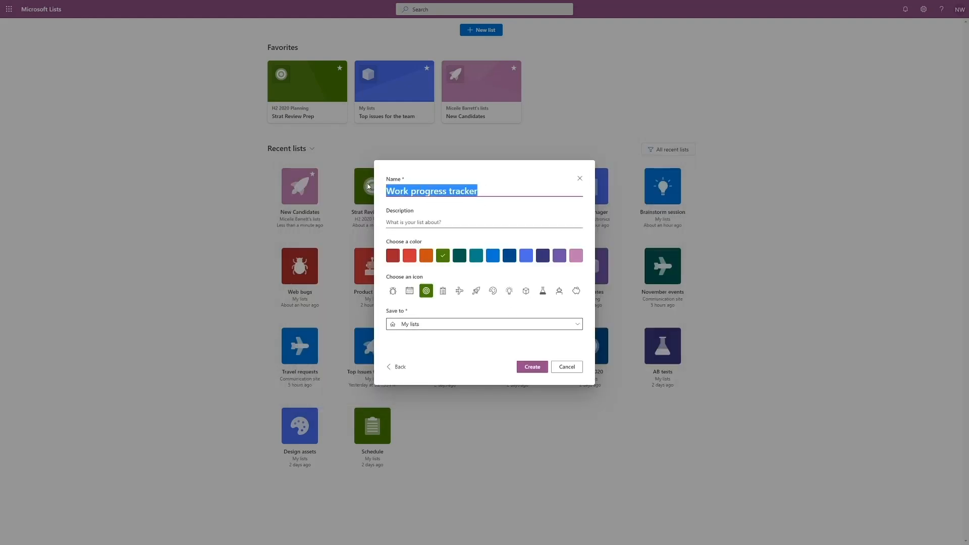
text(Final Issue )
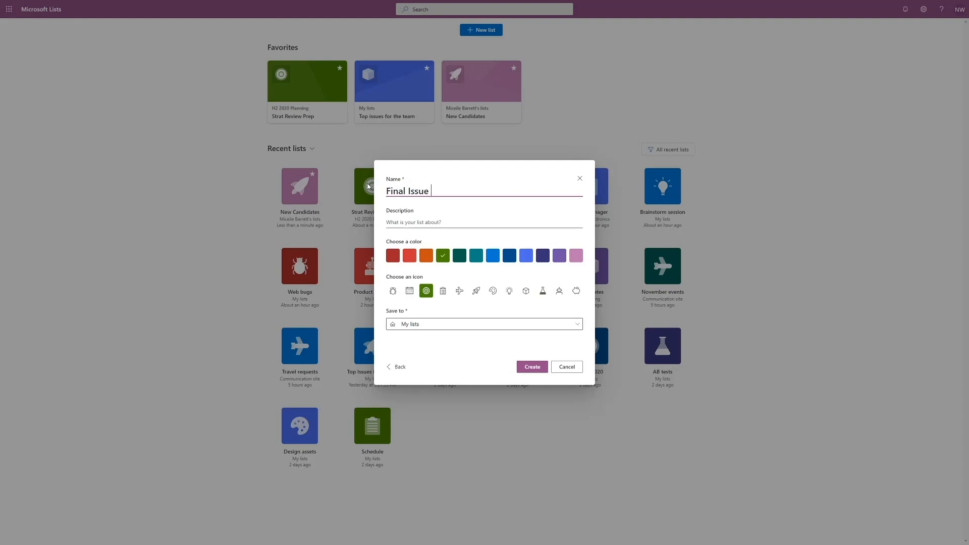
text(Burndown)
key(Tab)
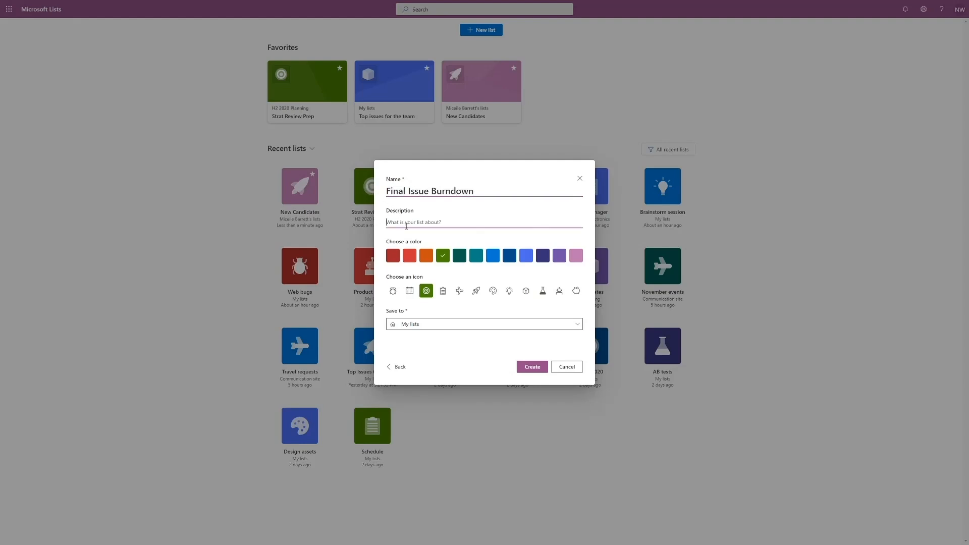
Give the new list a bright red color and the piggy bank icon, and create it in My lists
click(410, 256)
click(576, 291)
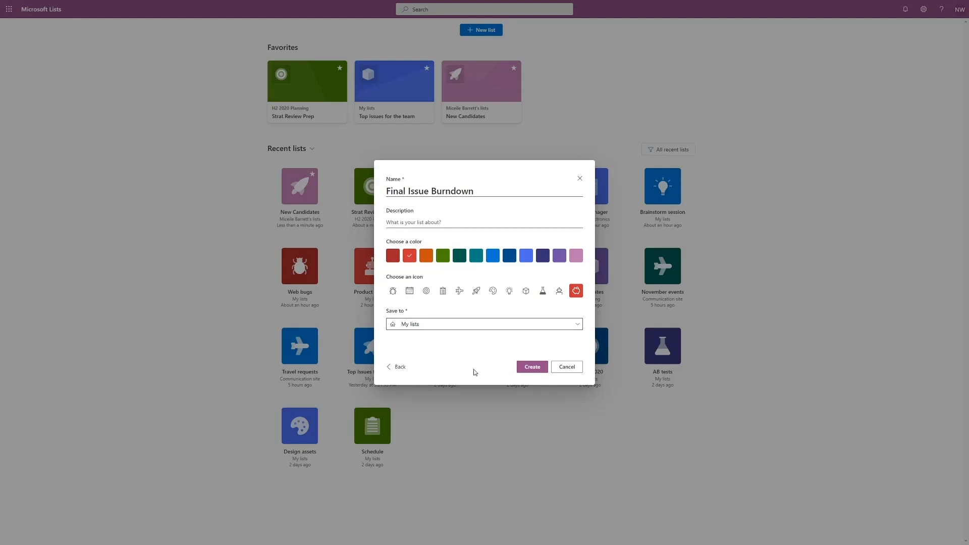
click(532, 367)
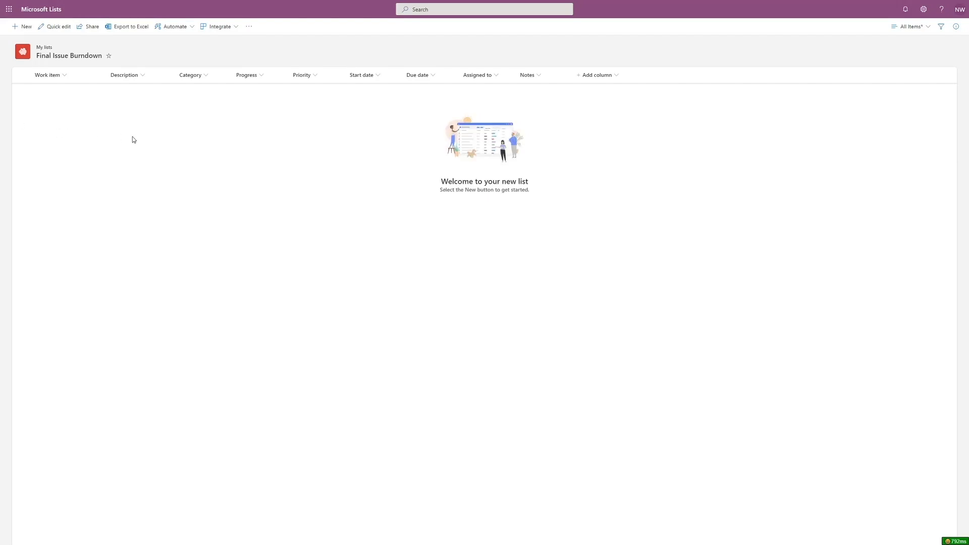
Add a work item named "Order pizza!" with the description "We are hungry." in quick edit mode
click(57, 28)
click(57, 92)
text(Order pizza!)
key(Tab)
text(We are hungry)
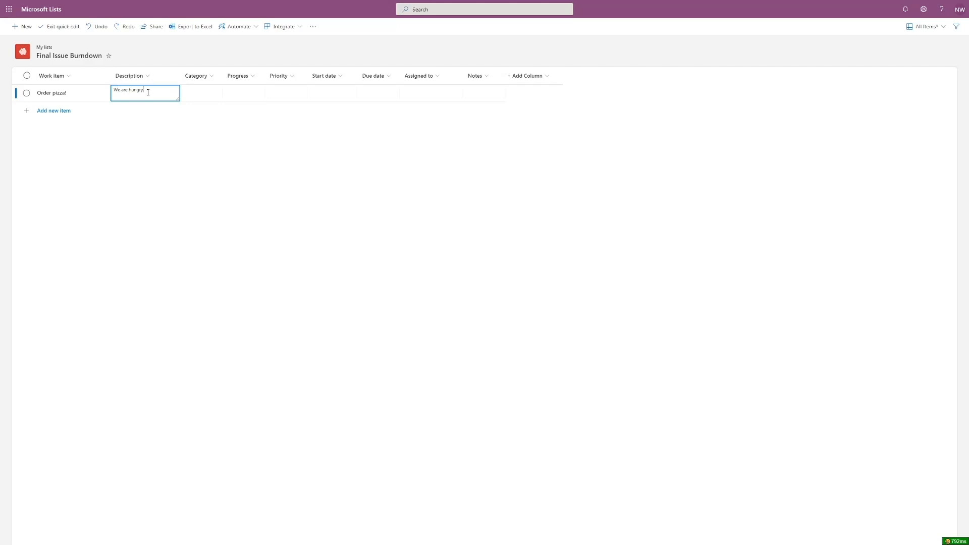
Set the Order pizza! item's category to Engineering, its progress to Not started and its priority to Critical
click(187, 95)
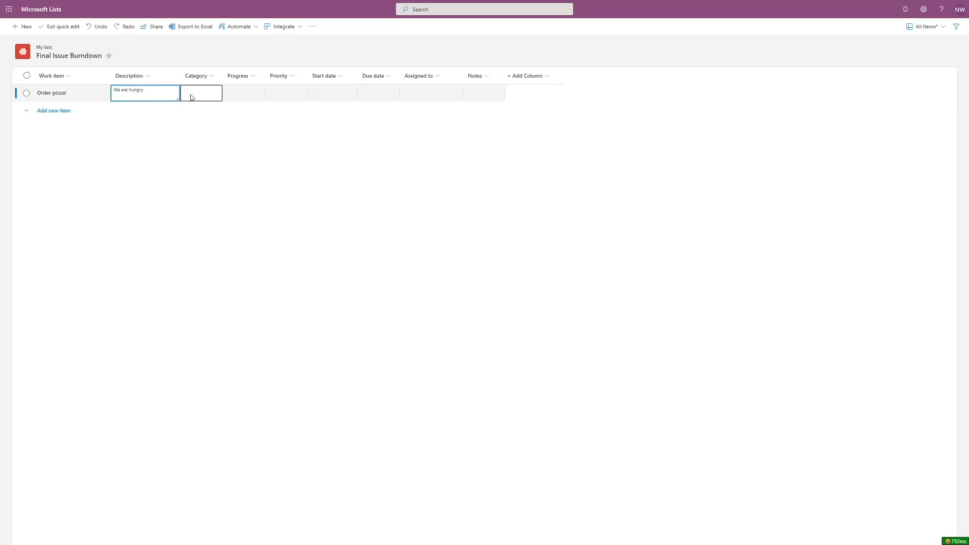
click(200, 94)
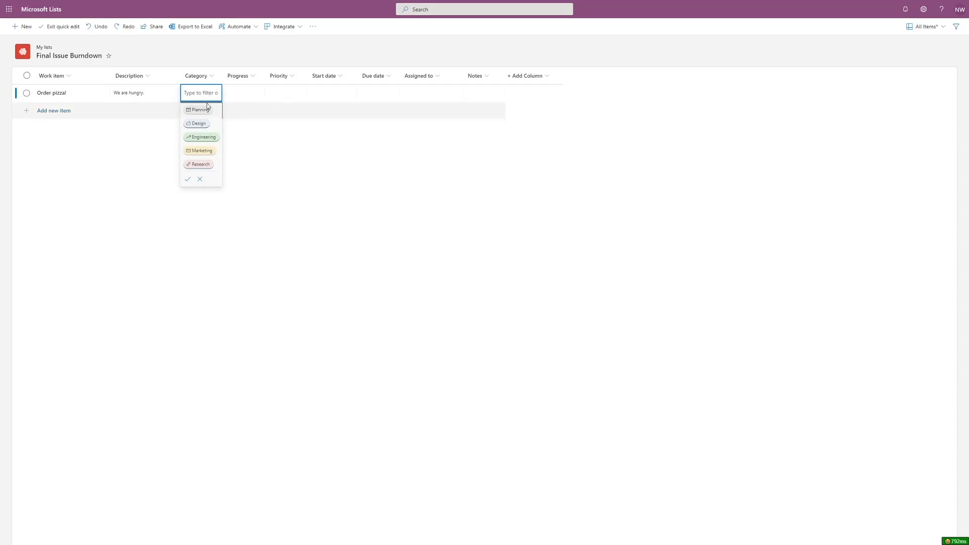
click(202, 137)
click(188, 166)
click(242, 93)
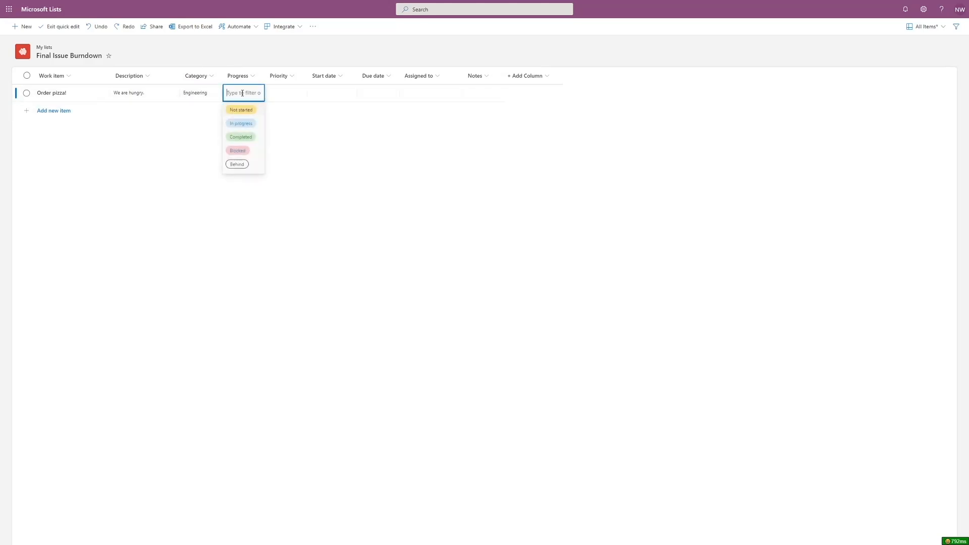
click(242, 110)
click(286, 93)
click(283, 110)
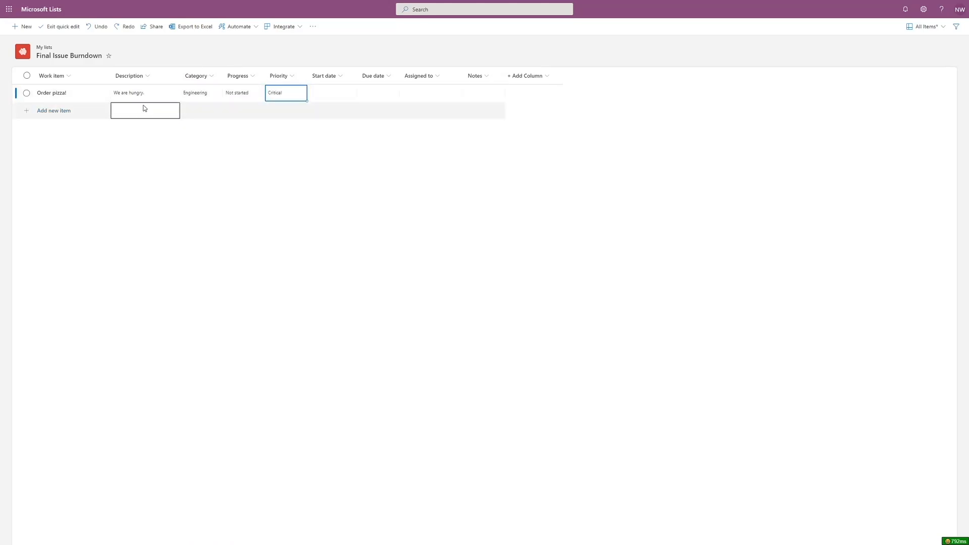
Paste the rows Deliver the vision!, Build the agenda, Gather customer requirements and Design the deck as new items below Order pizza!
click(55, 115)
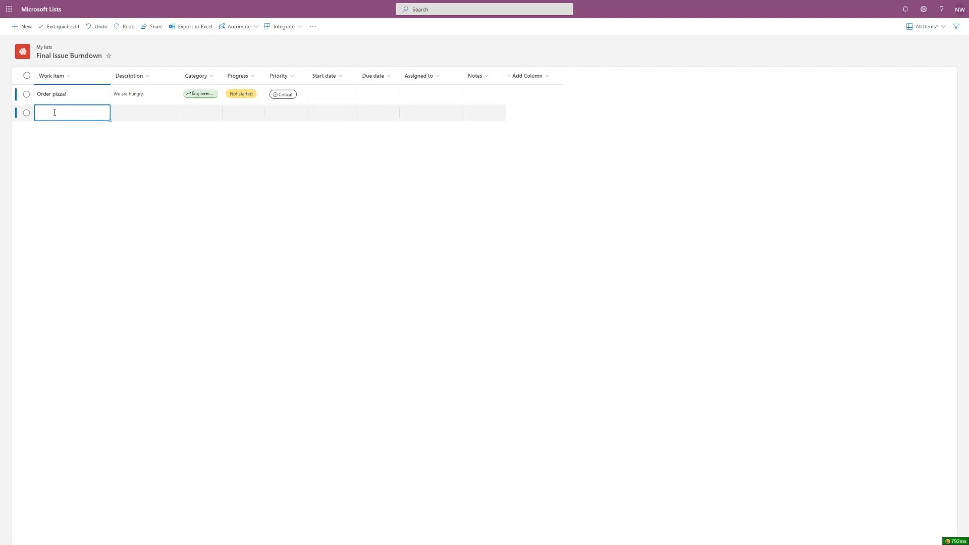
text(Deliver the vision!	It's showtime!	Marketing	Not started	Critical	Thursday Build the agenda	Behind every great meeting of minds is a carefully-designed agenda!	Planning	In progress	Low	5 days ago Gather customer requirements	We are nothing without our customers! Let's build what they want!	Research	In progress	High	August 21 Design the deck	We've got one shot to deliver our message to the higher-ups.	Design	Blocked	Medium	August 3)
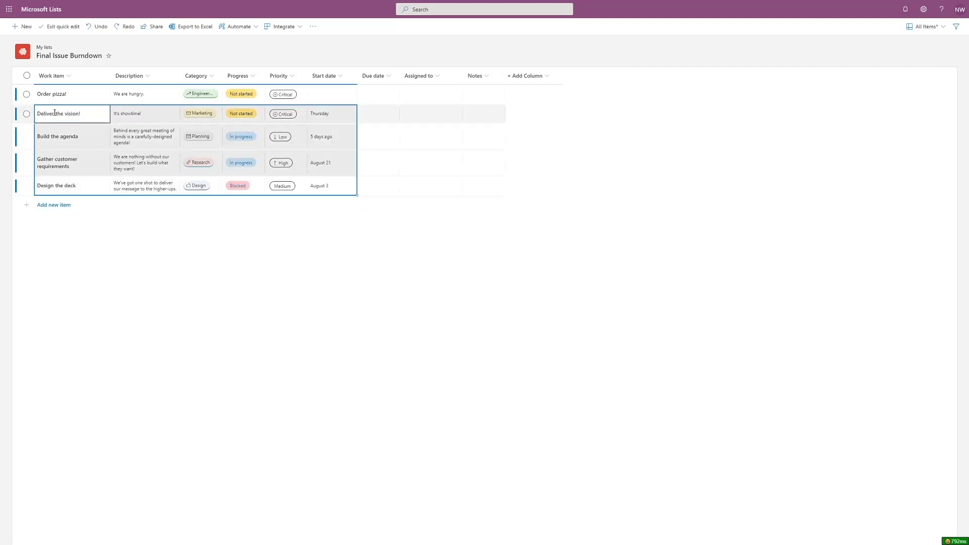
Fill the Engineering category from the Order pizza! row down through the Design the deck row
click(143, 133)
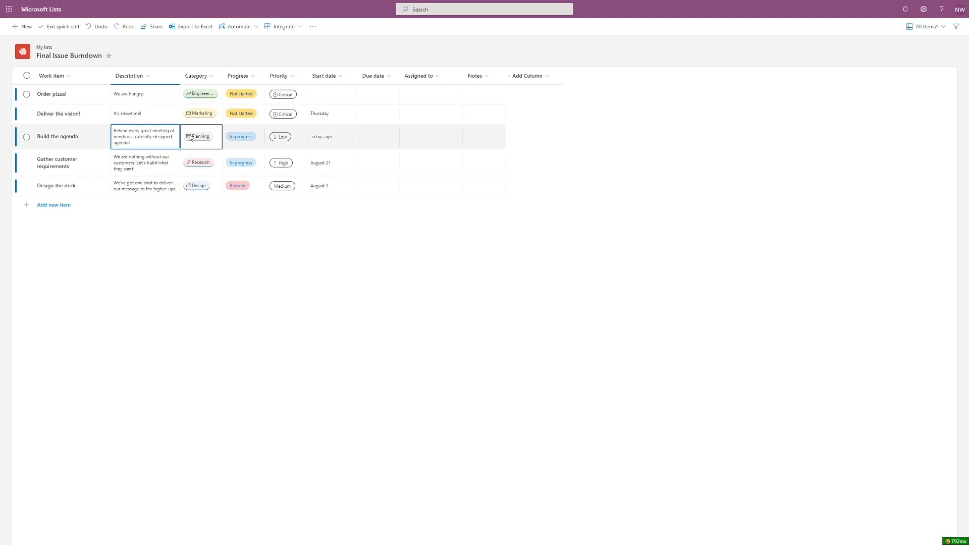
click(200, 100)
drag(221, 102, 214, 192)
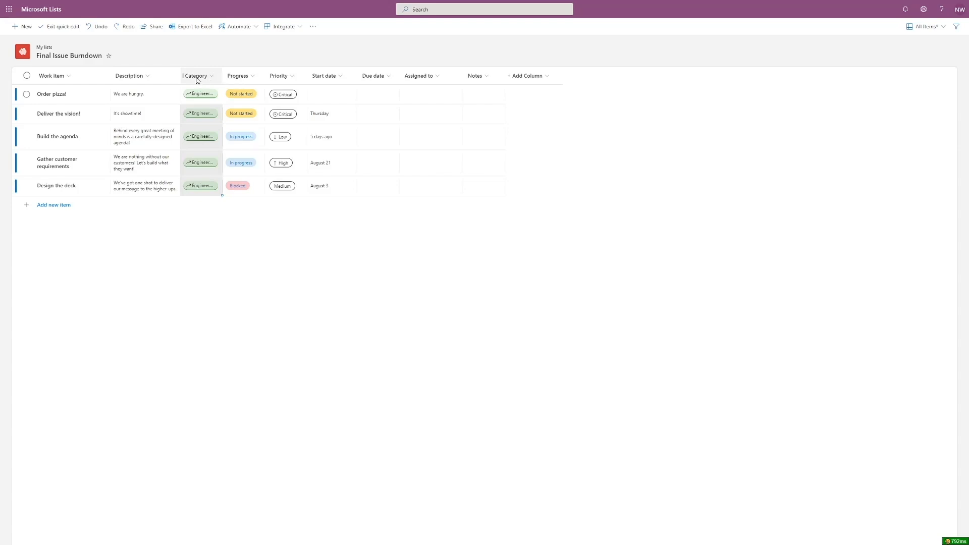
Undo the category fill, the pasted rows and the first item's entries until the list is empty
click(98, 28)
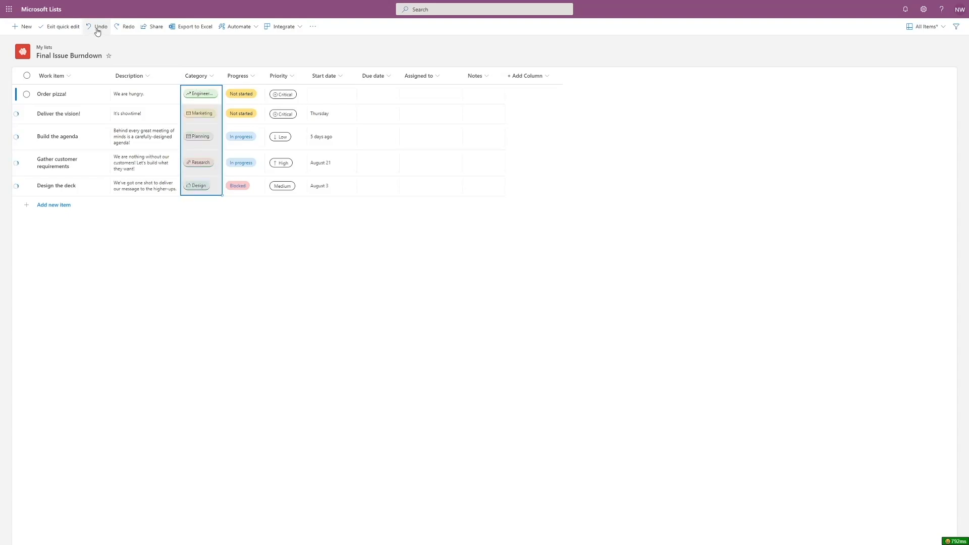
click(98, 28)
click(97, 29)
click(97, 28)
click(97, 28)
click(97, 28)
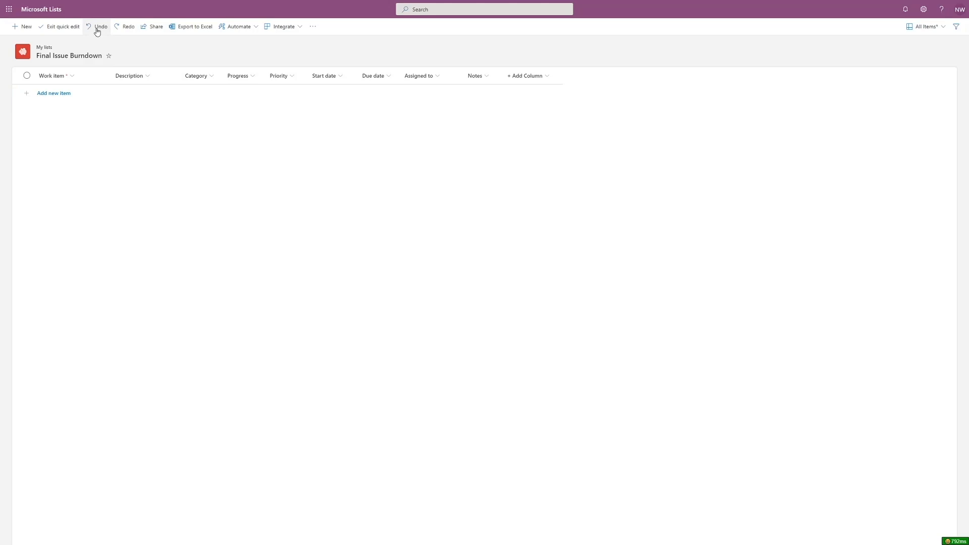
Redo the undone entries to restore all five work items, leaving out the Engineering category fill
click(123, 30)
click(124, 31)
click(123, 30)
click(123, 30)
click(123, 30)
click(123, 30)
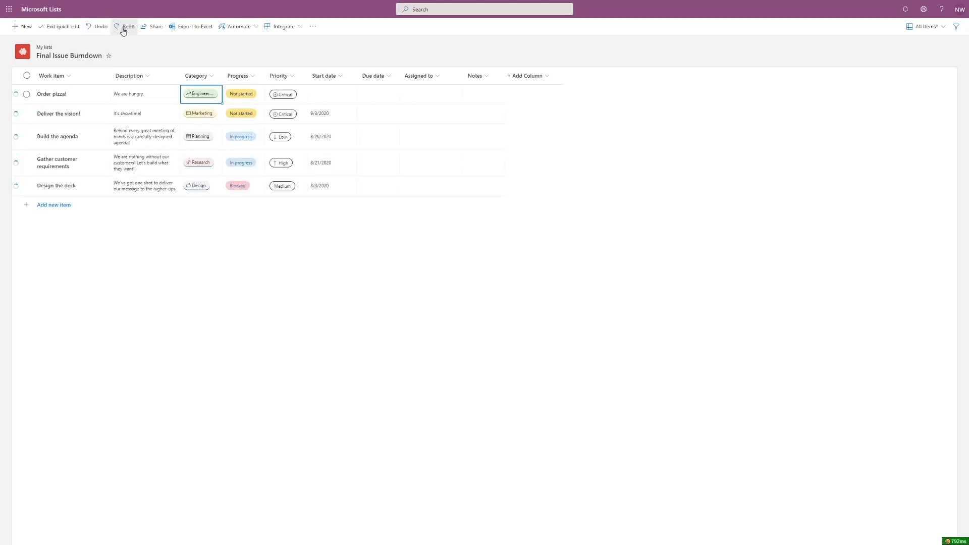
click(150, 116)
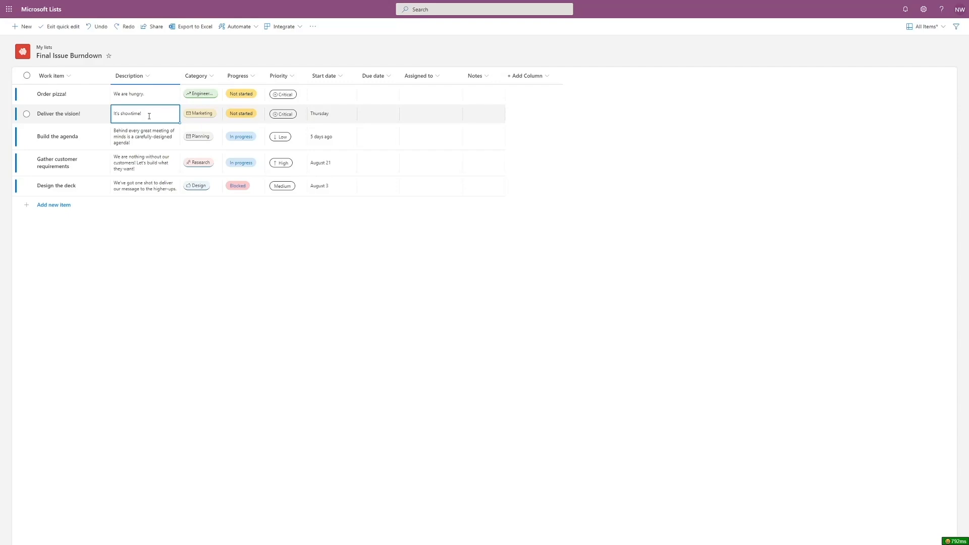
click(197, 188)
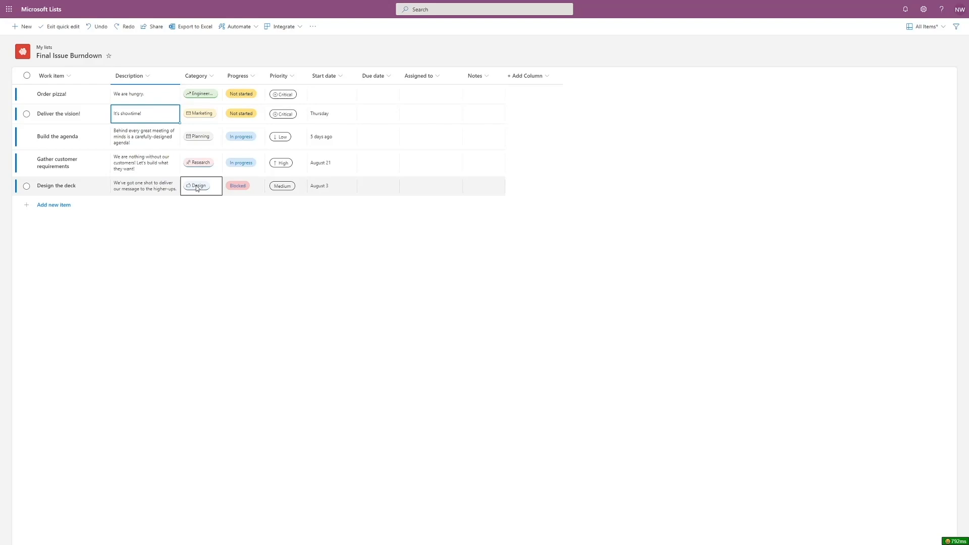
Assign the Order pizza! and Deliver the vision! items to a different team member each
click(425, 93)
text(mic)
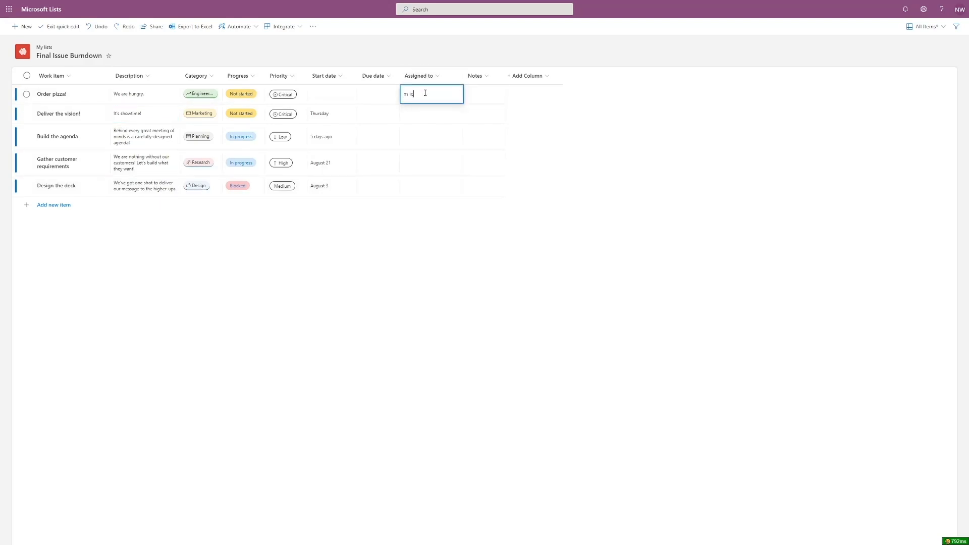
click(433, 108)
click(416, 114)
text(grady)
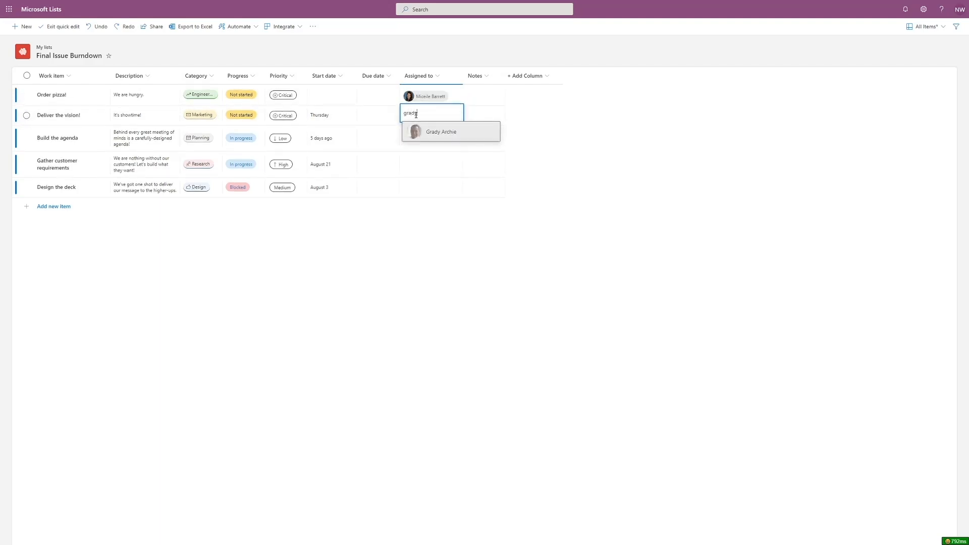
click(430, 129)
click(372, 137)
Widen the Description, Work item and Start date columns
drag(181, 76, 233, 75)
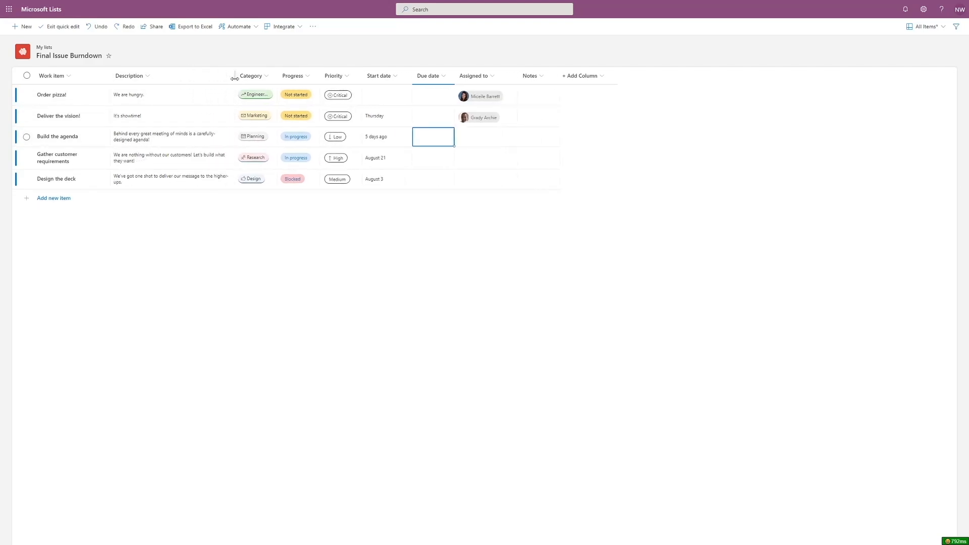
drag(111, 75, 137, 75)
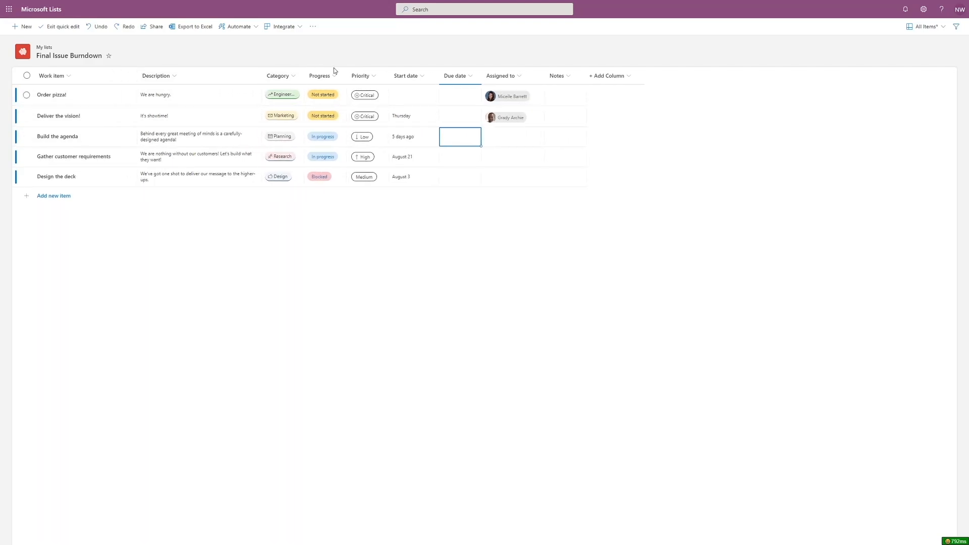
drag(439, 76, 457, 76)
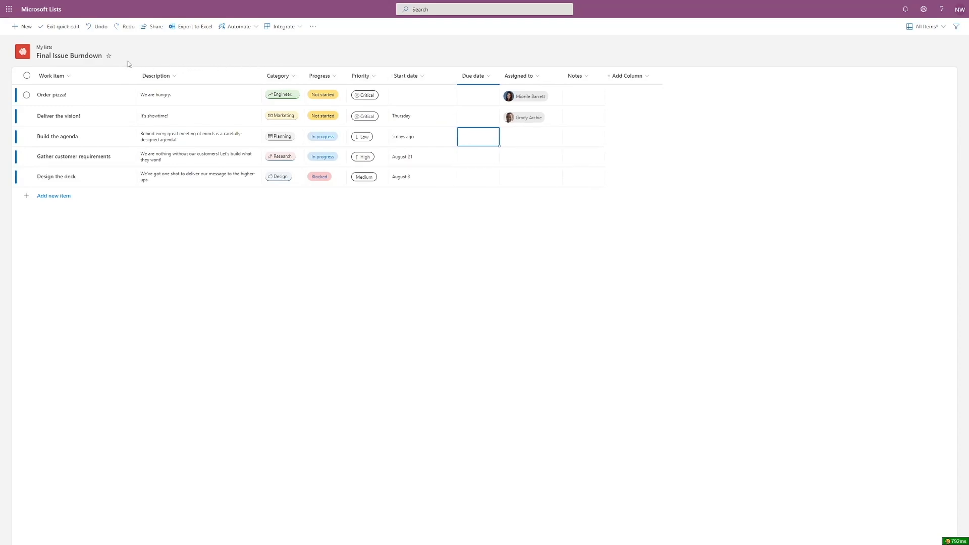
Grant both assigned team members edit access to the list with notification, and mark the list as a favorite
click(157, 29)
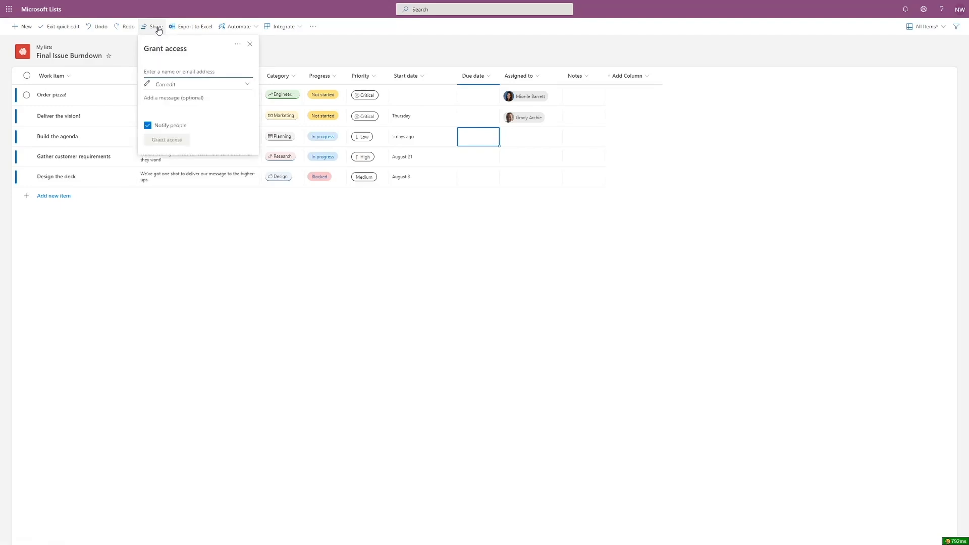
text(mic)
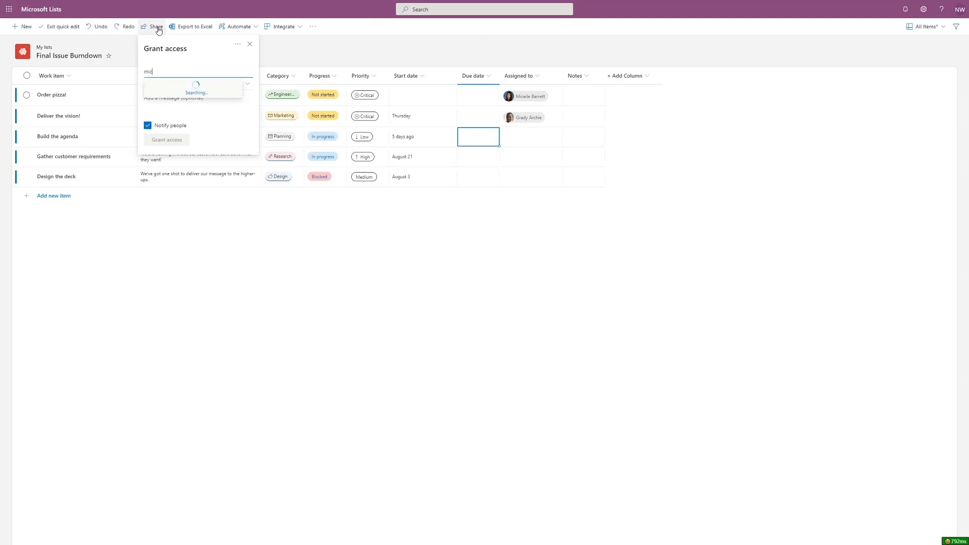
click(188, 88)
text(grad)
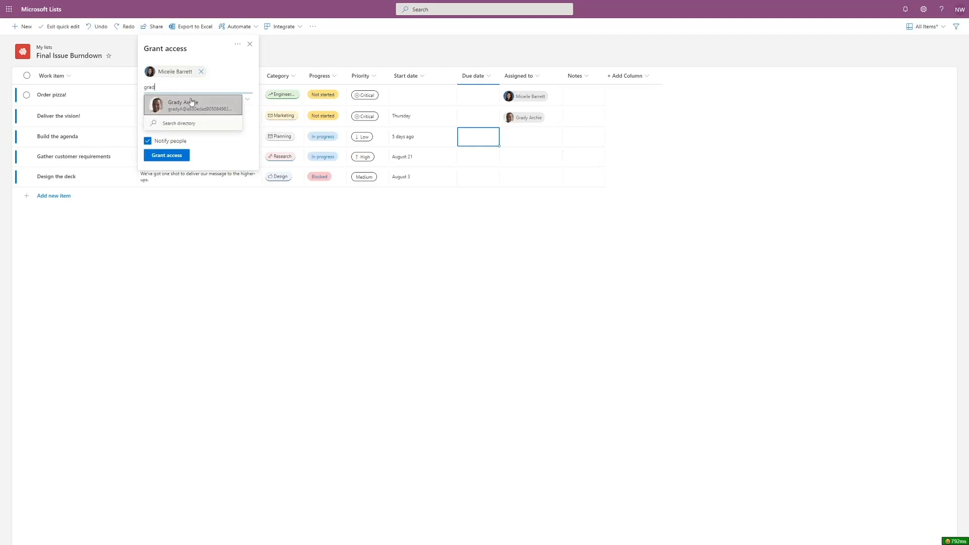
click(192, 101)
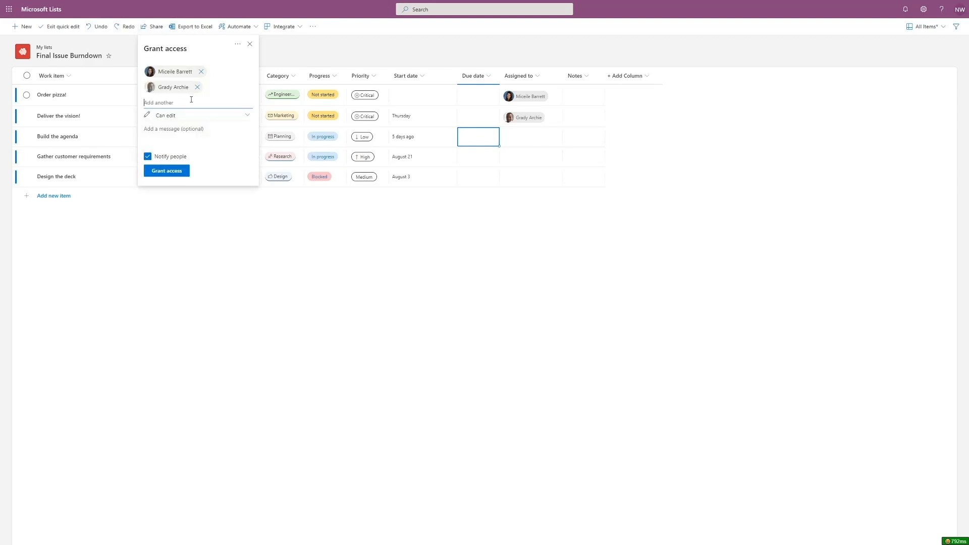
click(172, 174)
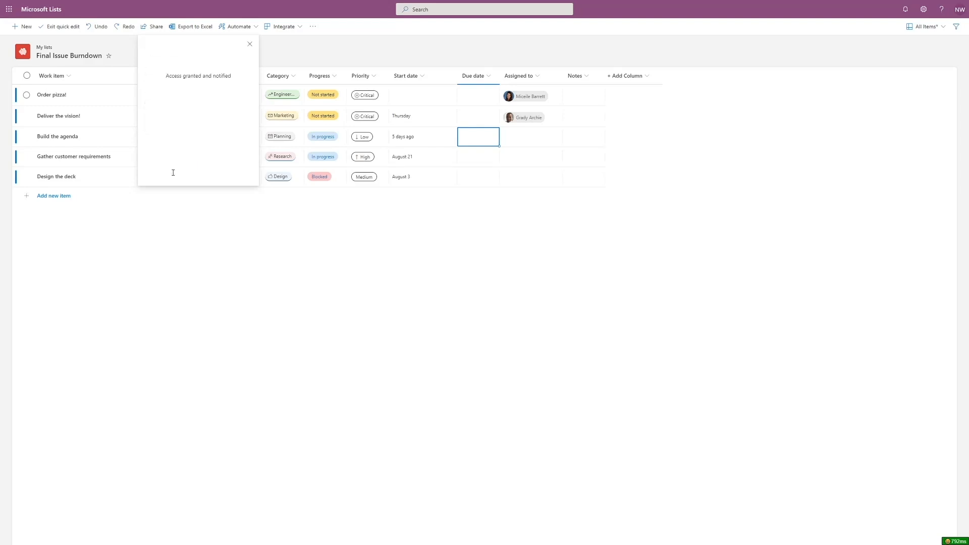
click(250, 46)
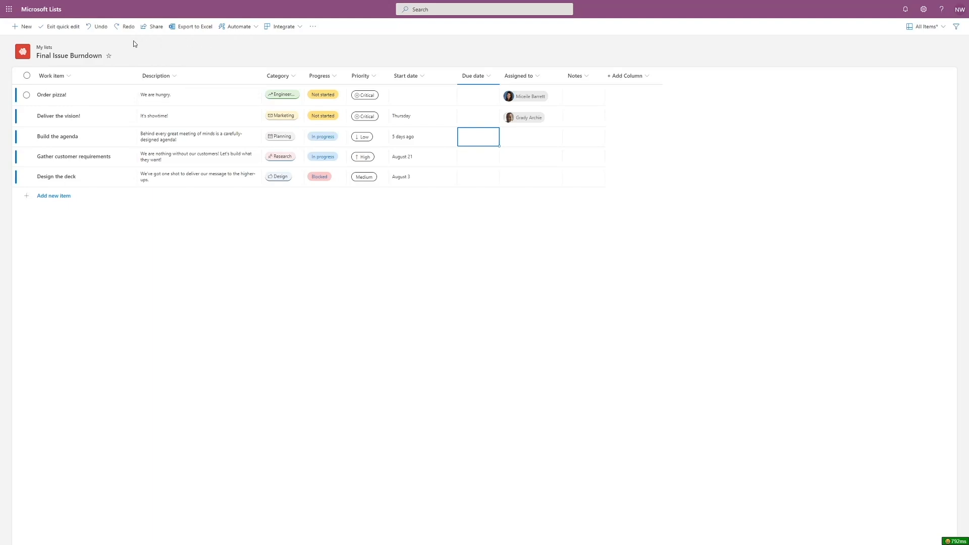
click(109, 57)
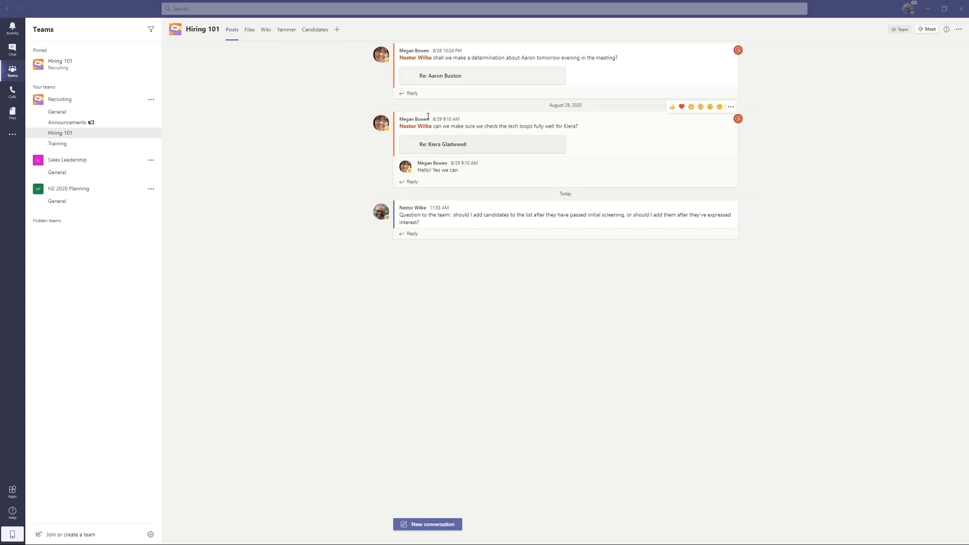
In the Candidates list of the Hiring 101 channel in Microsoft Teams, set the first candidate's Date Applied to 8/5/2021 using quick edit
click(314, 30)
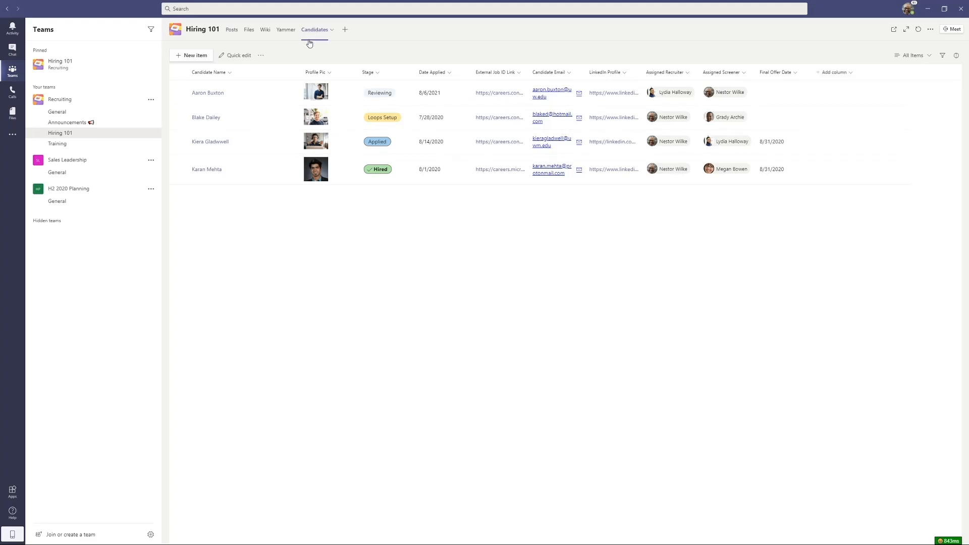
click(243, 56)
click(374, 107)
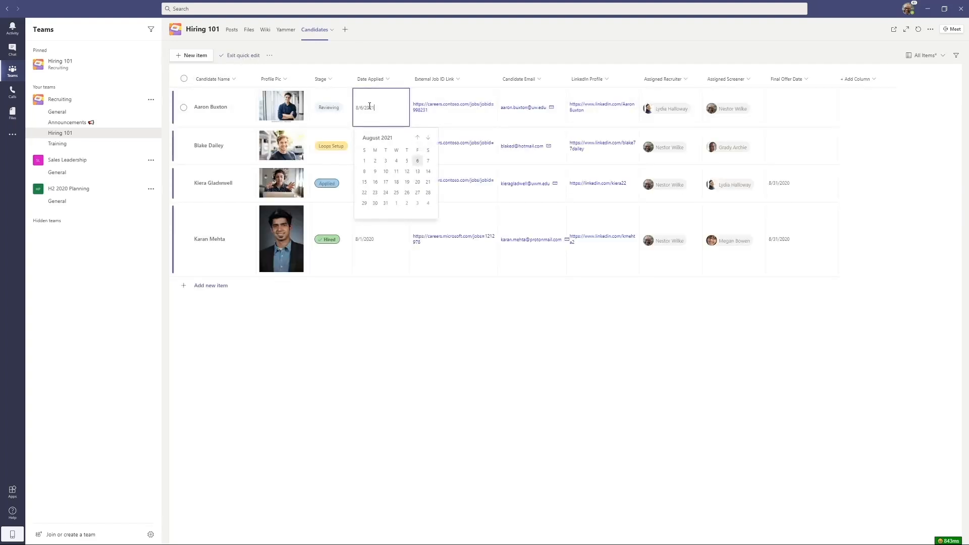
click(407, 162)
click(392, 150)
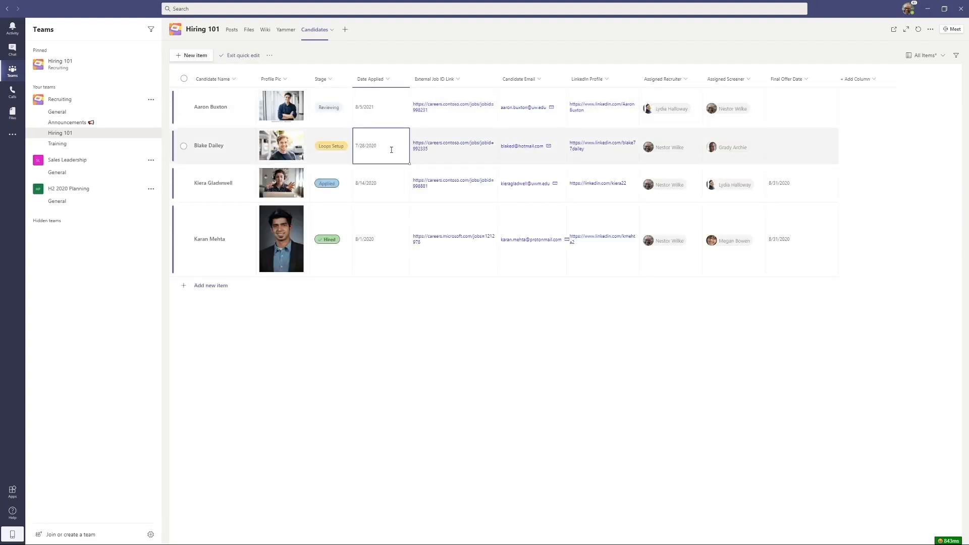
click(245, 56)
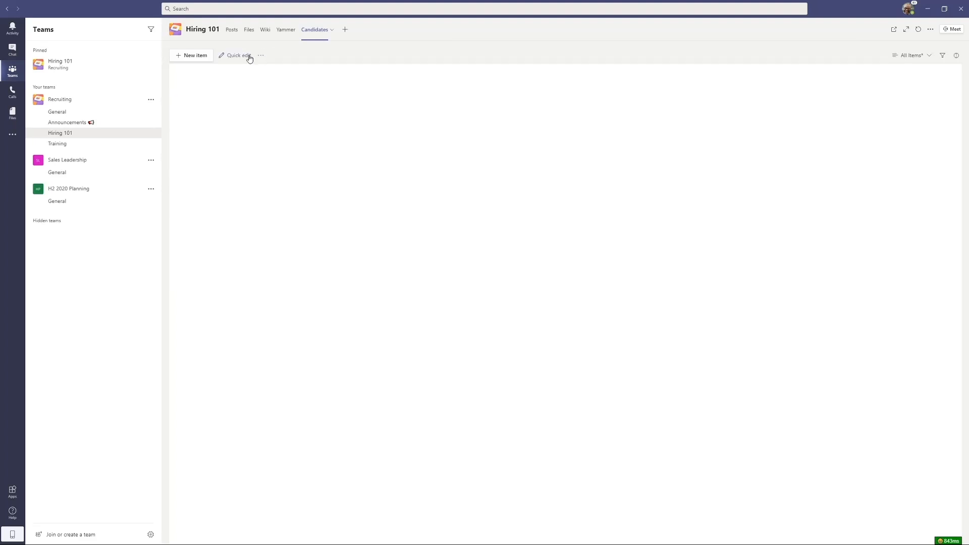
Display the candidates as gallery cards, and open the details and conversation of the candidate in the Applied stage
click(914, 56)
click(911, 99)
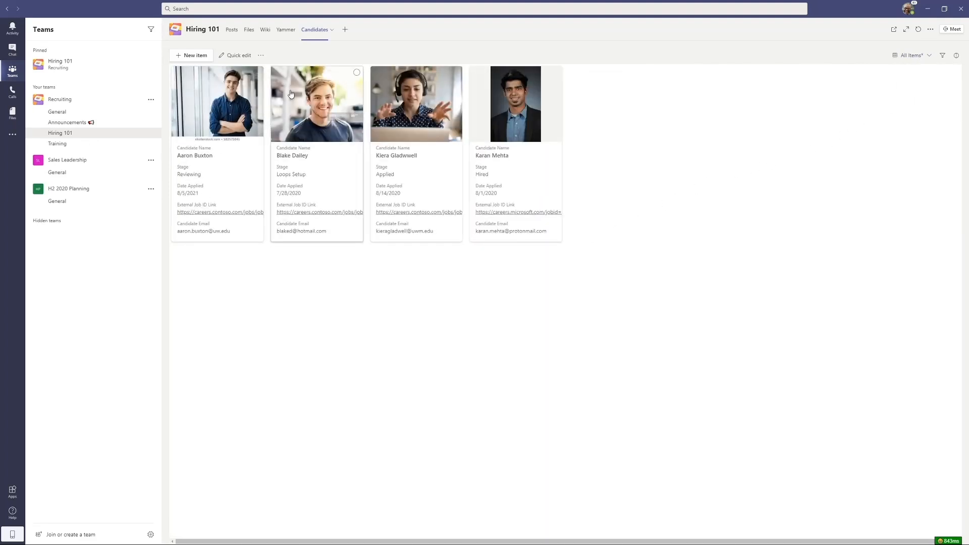
click(401, 157)
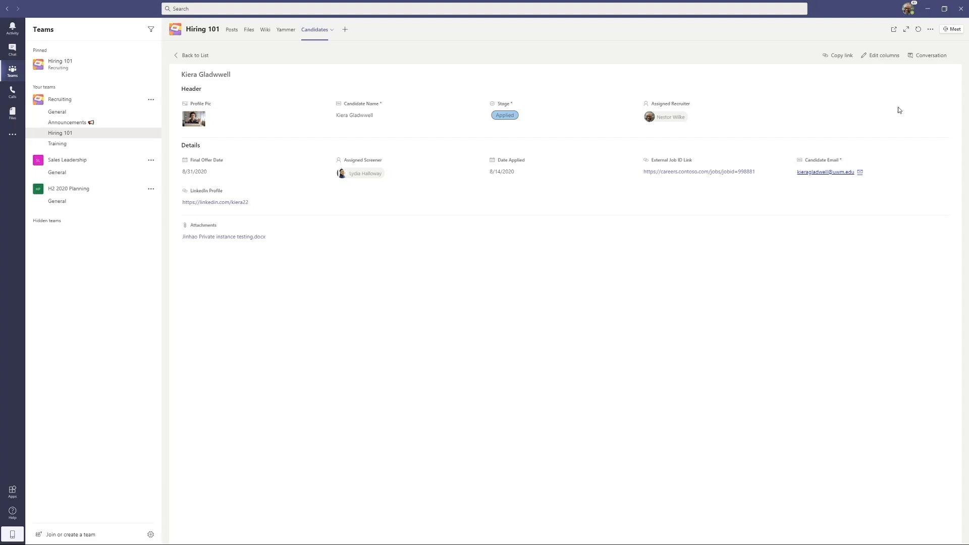
click(932, 56)
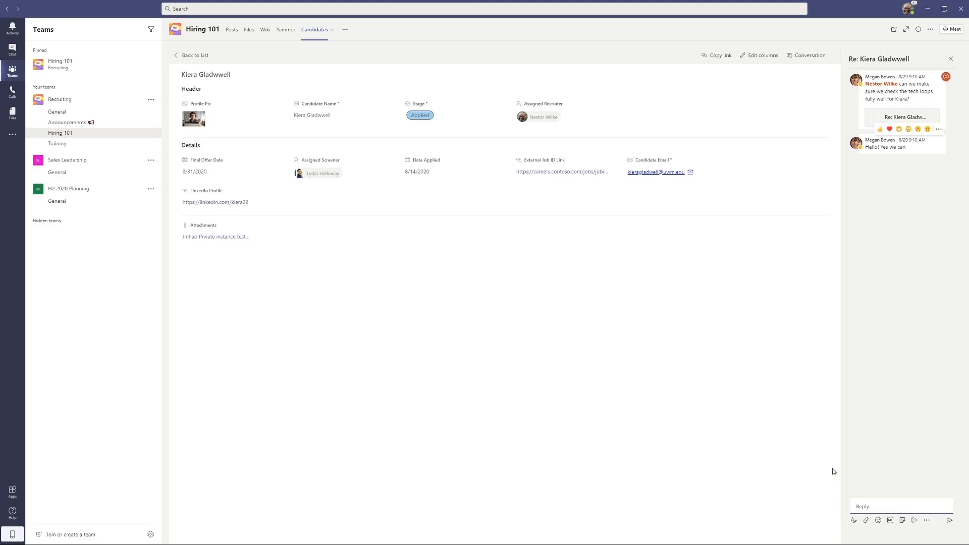
Reply "Yes!" in the candidate's conversation with a mention of the colleague who posted there, and show the channel's posts
text(@megas)
key(BackSpace)
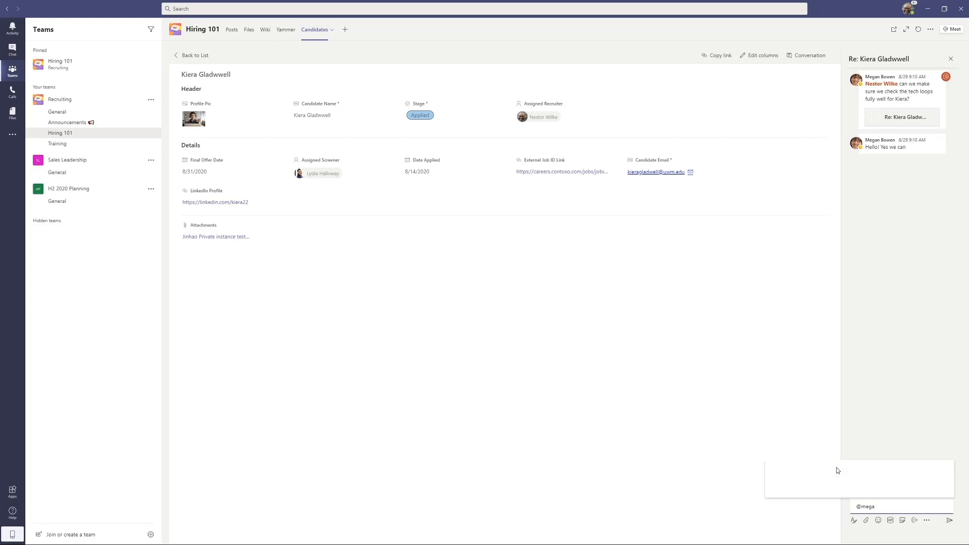
key(Return)
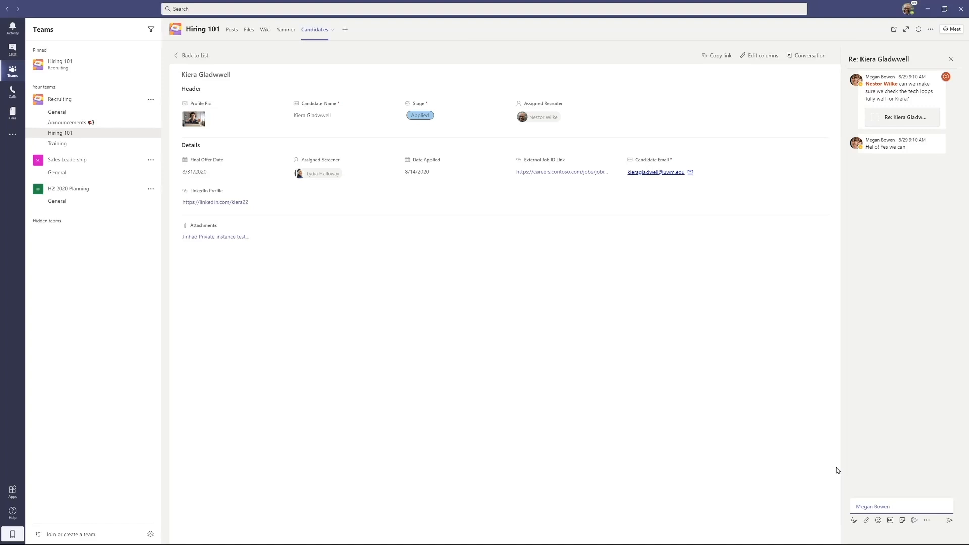
text(Yes!)
key(Return)
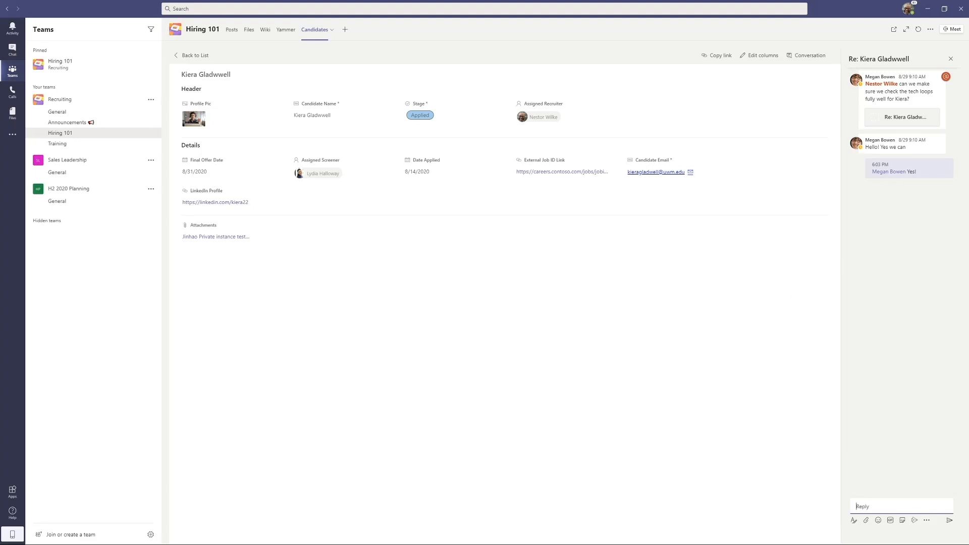
click(232, 29)
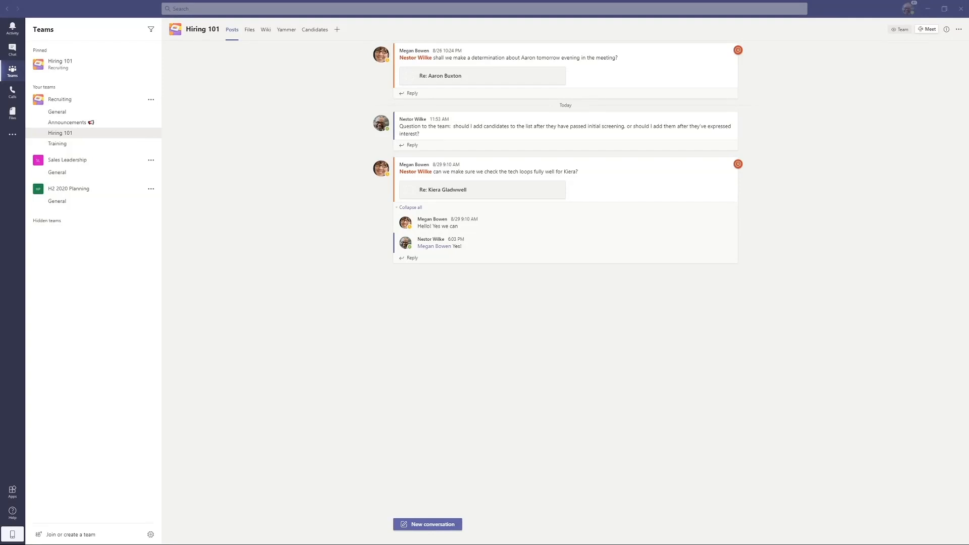
Add a Lists tab to the General channel of the H2 2020 Planning team
click(89, 204)
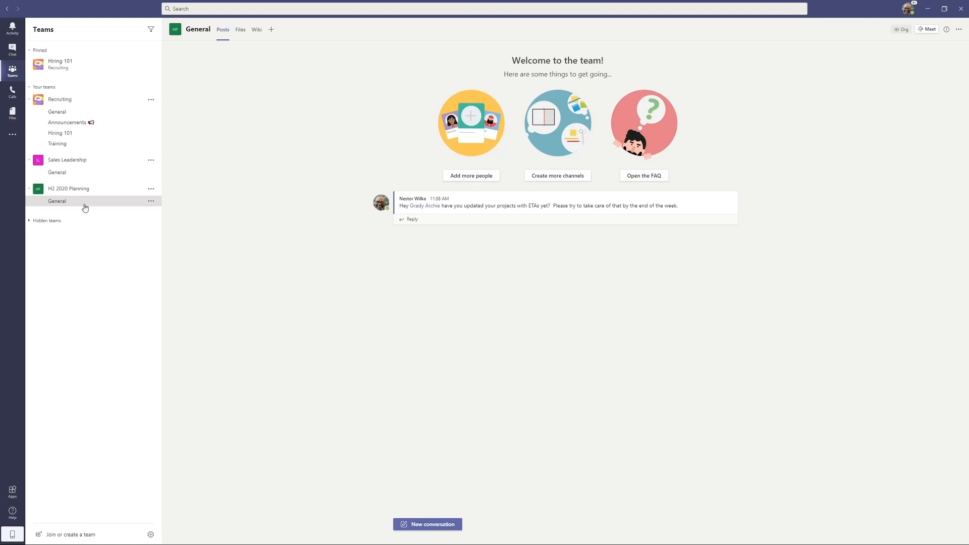
click(271, 31)
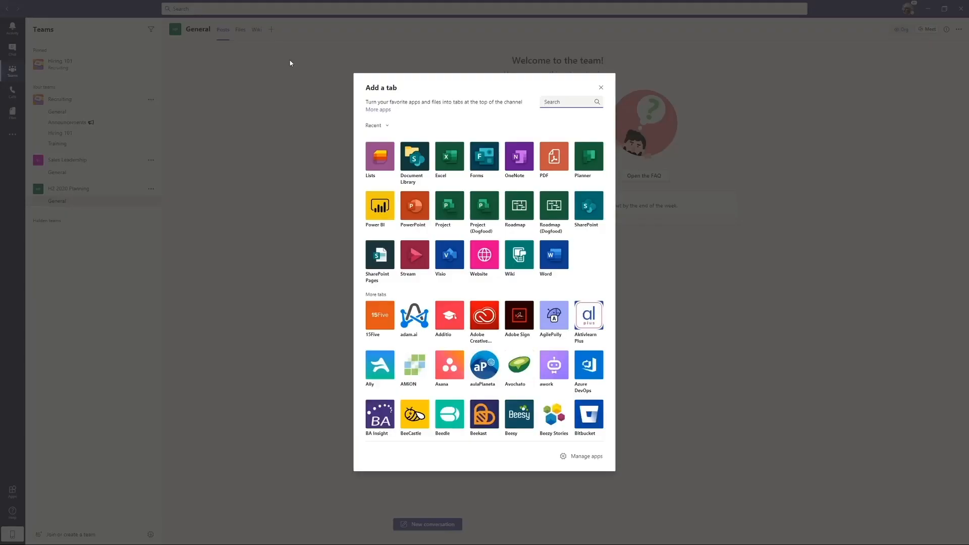
click(374, 159)
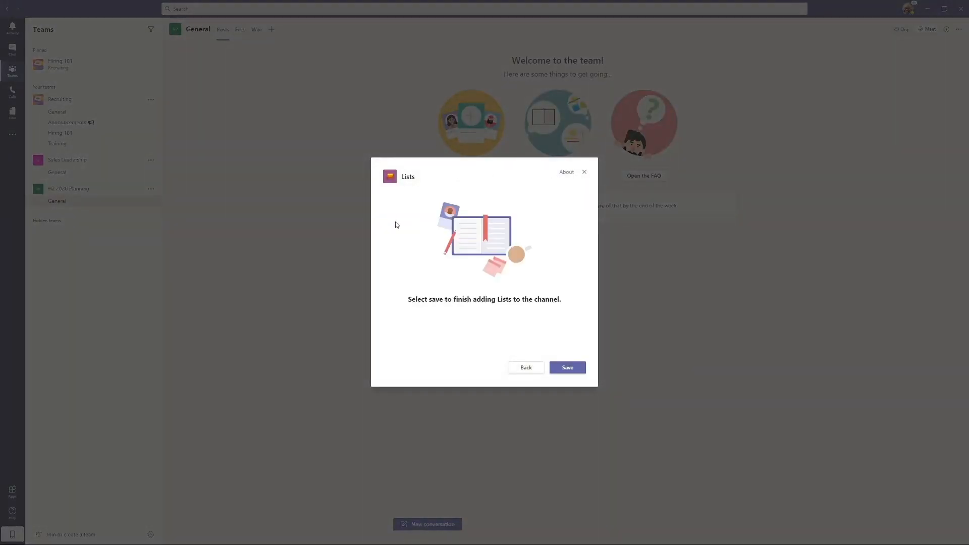
click(567, 368)
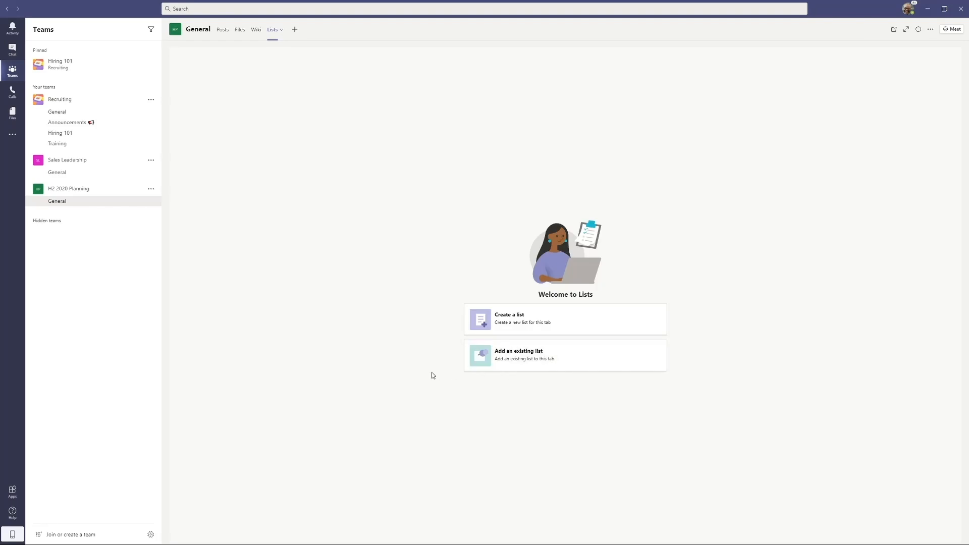
Look at the option to add an existing list, and preview the Incidents, Patients and Loans templates for a new list
click(522, 354)
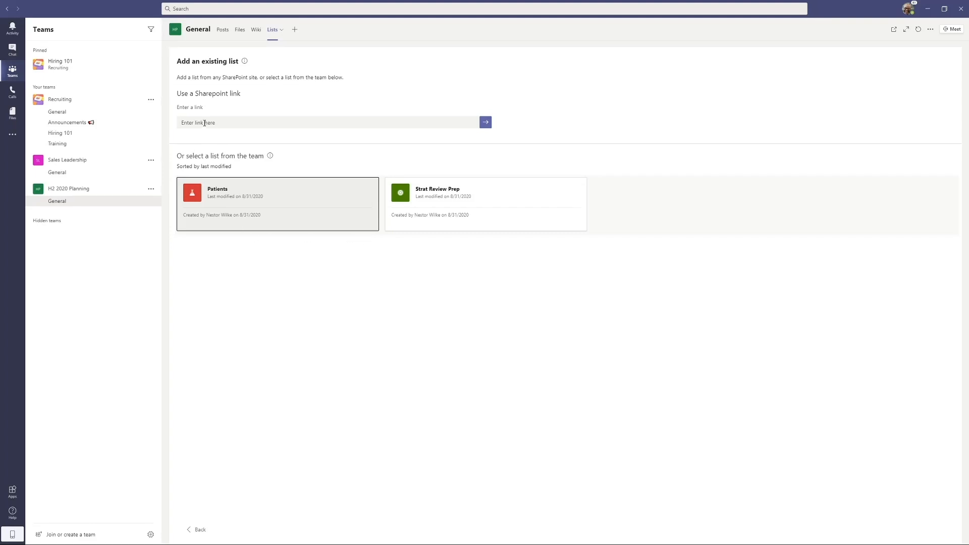
click(199, 530)
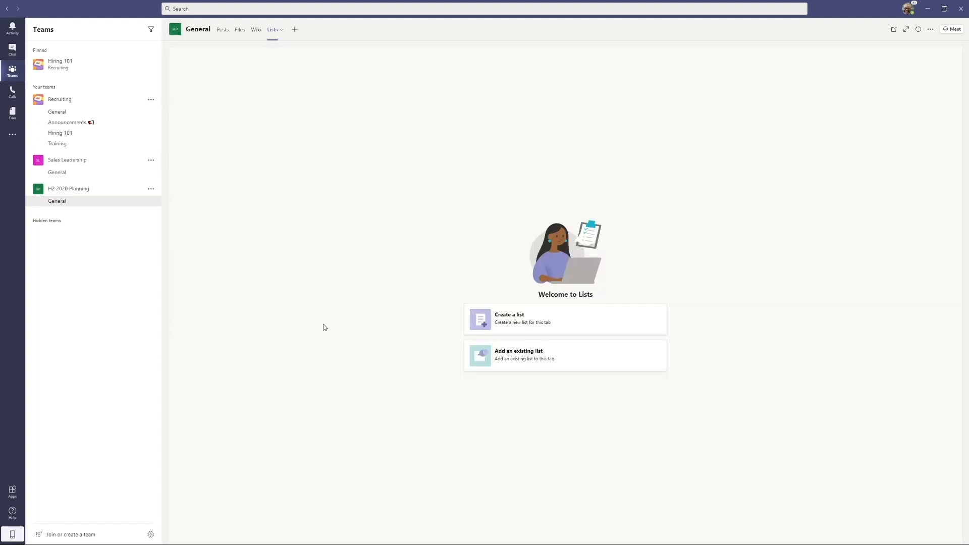
click(515, 318)
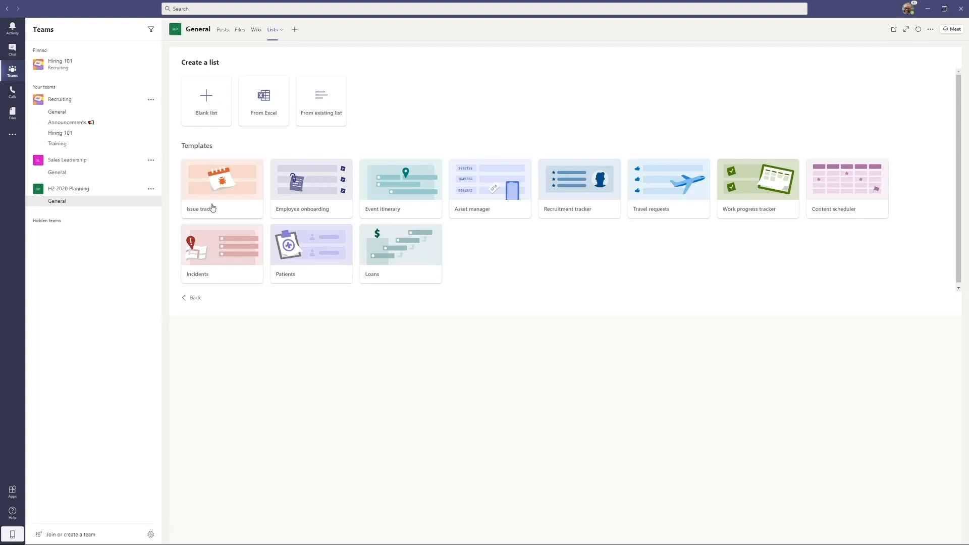
click(221, 246)
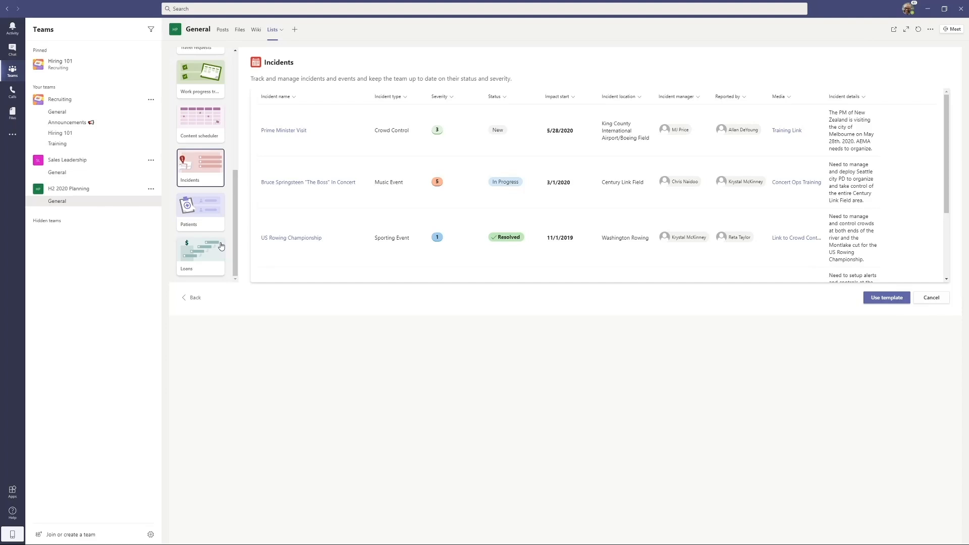
click(210, 214)
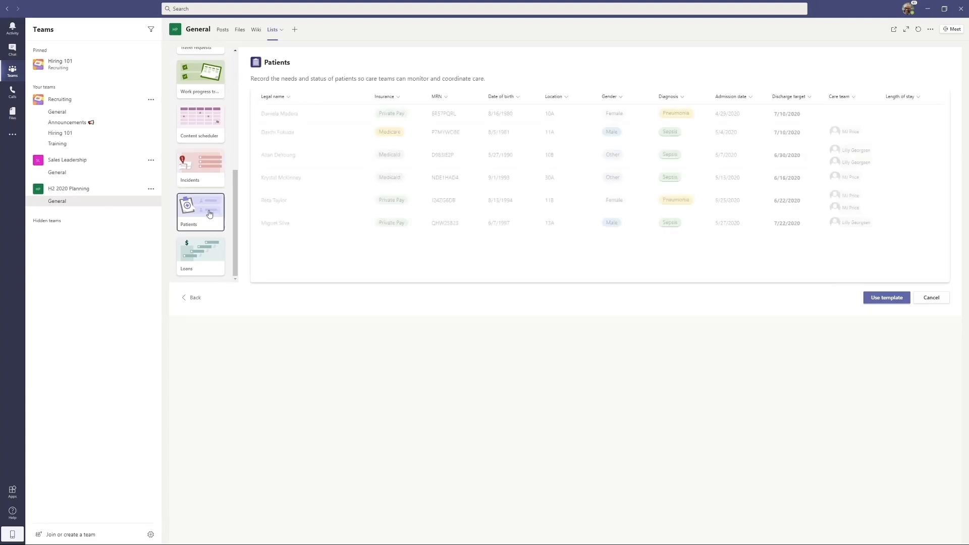
click(204, 255)
scroll(210, 244, up, 1)
scroll(210, 243, up, 5)
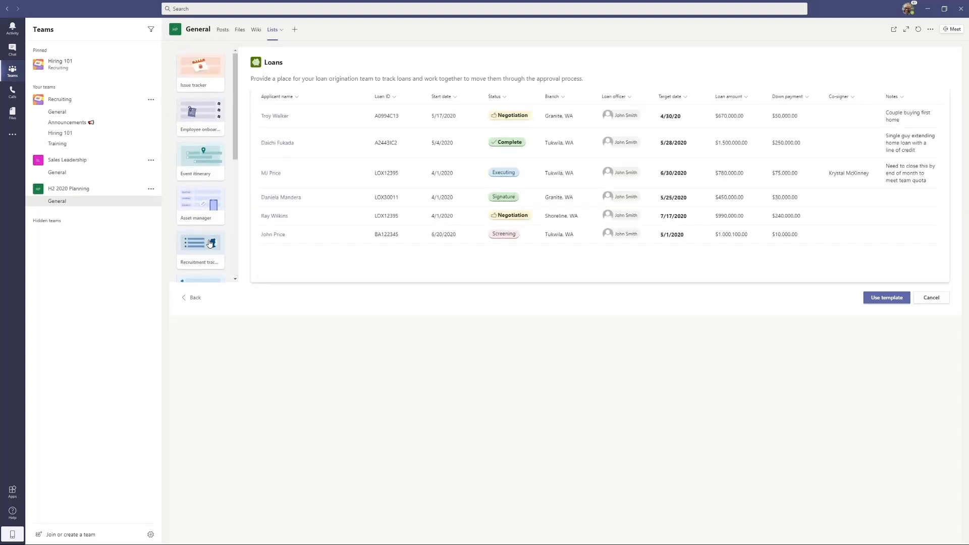
Create a list from the Issue tracker template, keeping its name, with a dark blue color and the rocket icon
click(202, 77)
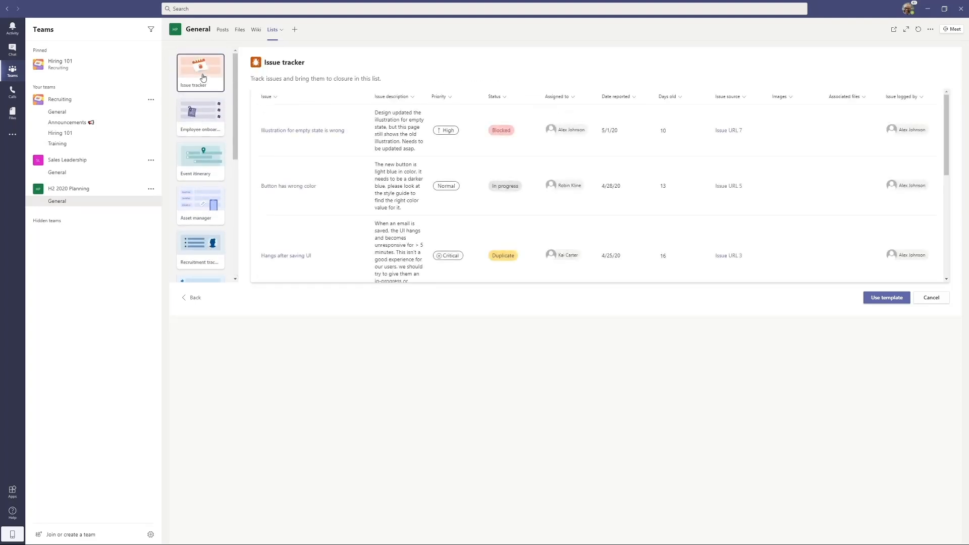
click(886, 297)
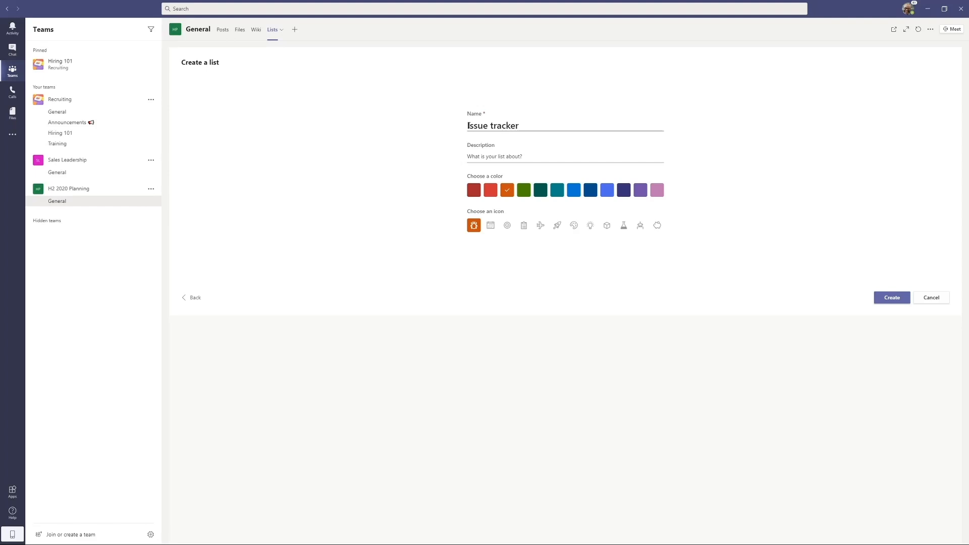
click(476, 192)
click(557, 226)
click(656, 189)
click(590, 190)
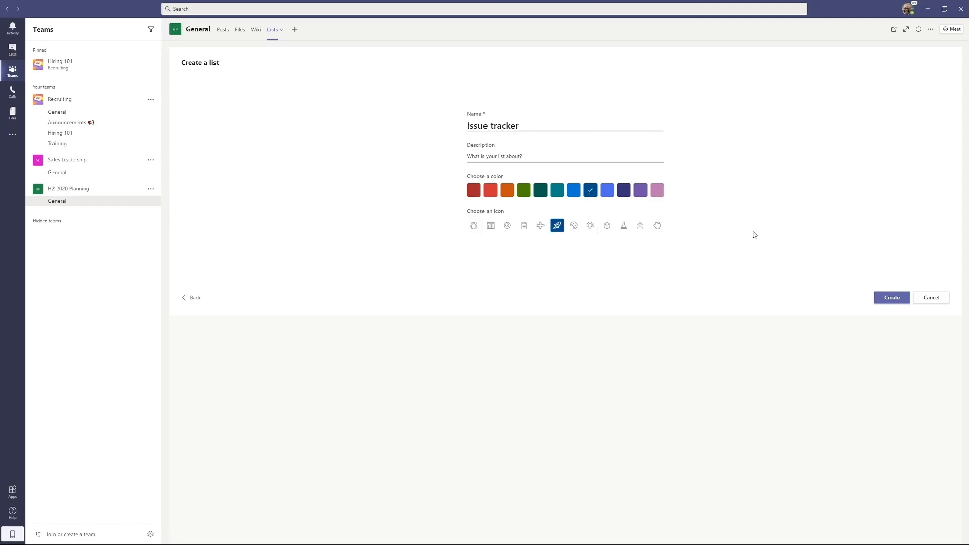
click(892, 297)
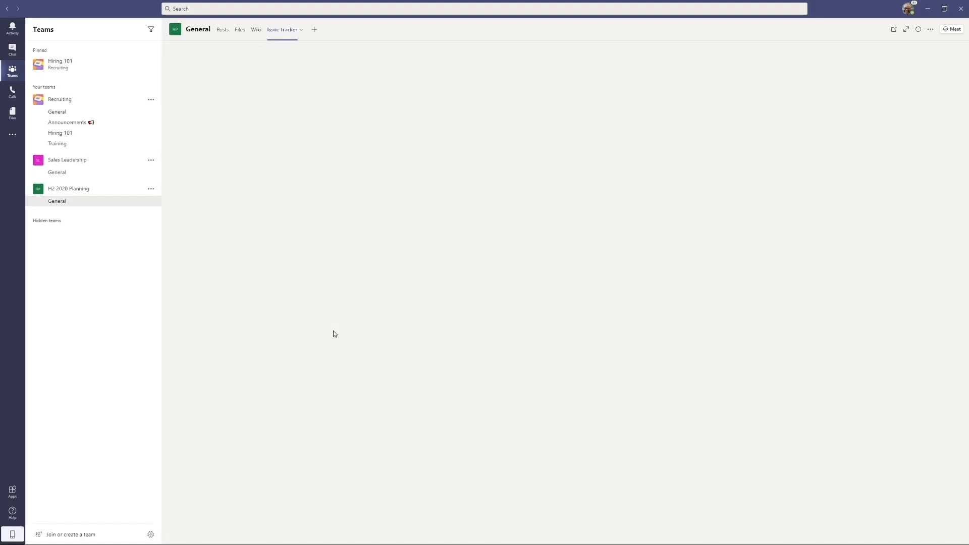
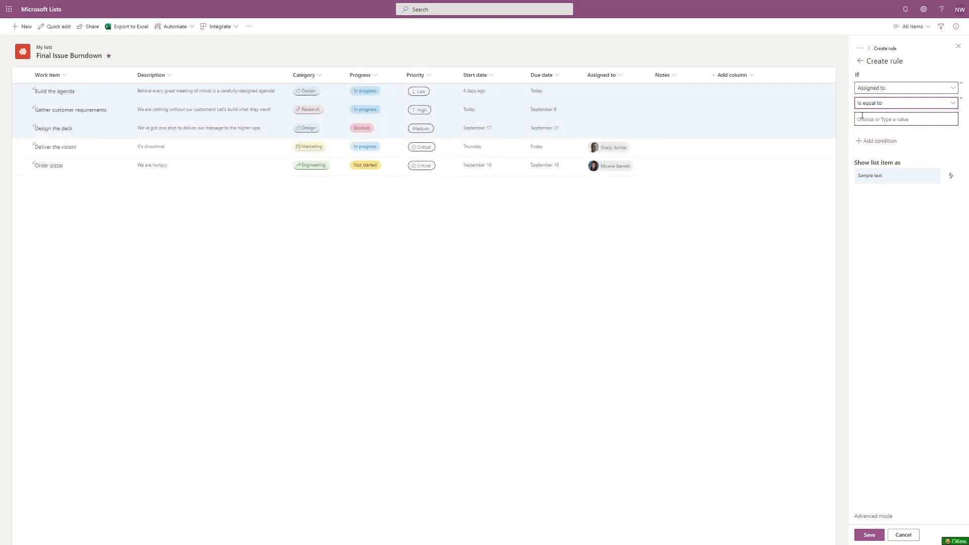
In Microsoft Lists, give the Final Issue Burndown rule for empty Assigned to a light pink fill, add condition Priority is not equal to Low, and save
click(951, 176)
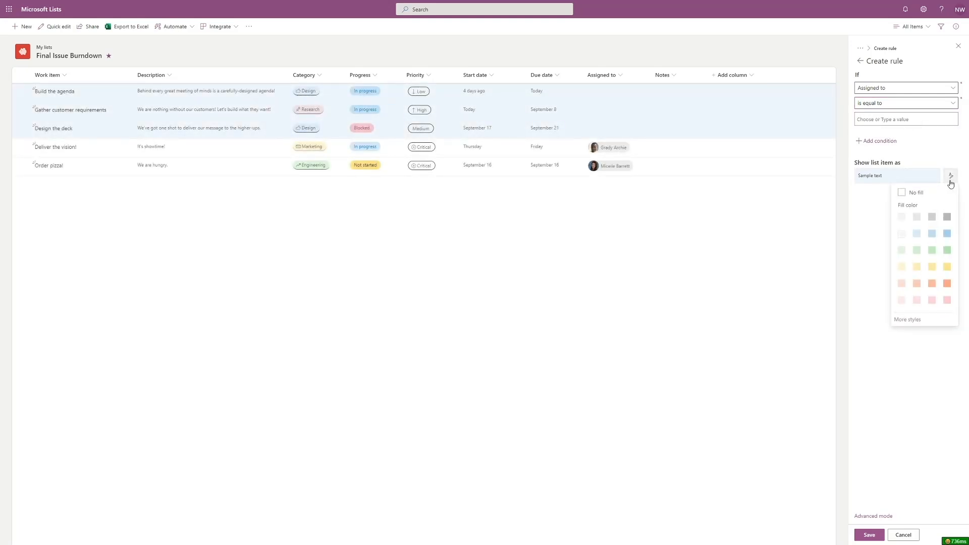
click(903, 300)
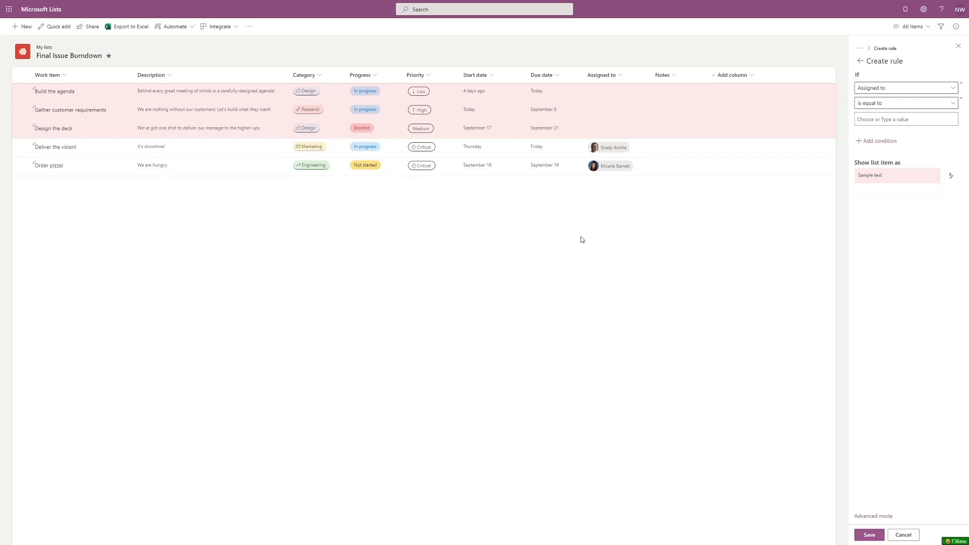
click(881, 142)
click(881, 151)
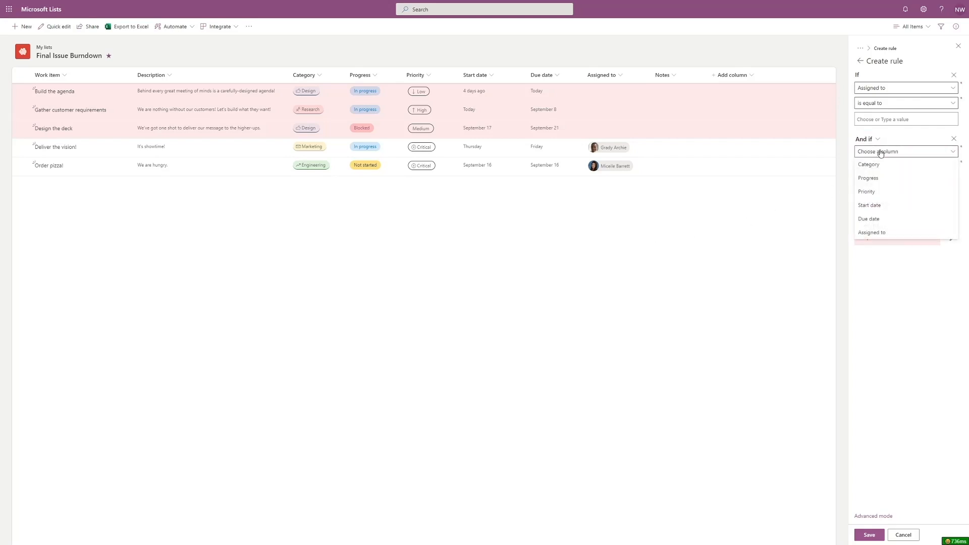
click(873, 192)
click(878, 167)
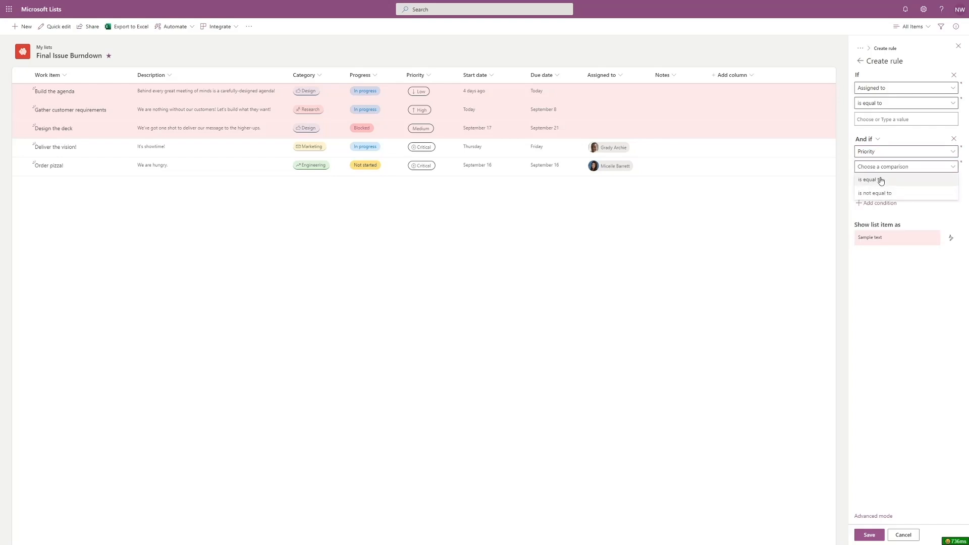
click(884, 191)
click(885, 184)
click(869, 235)
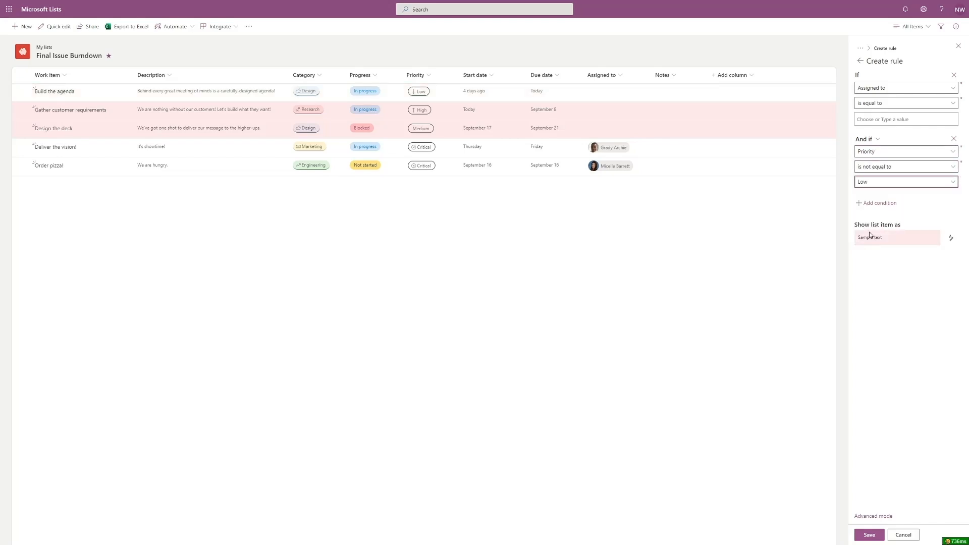
click(869, 535)
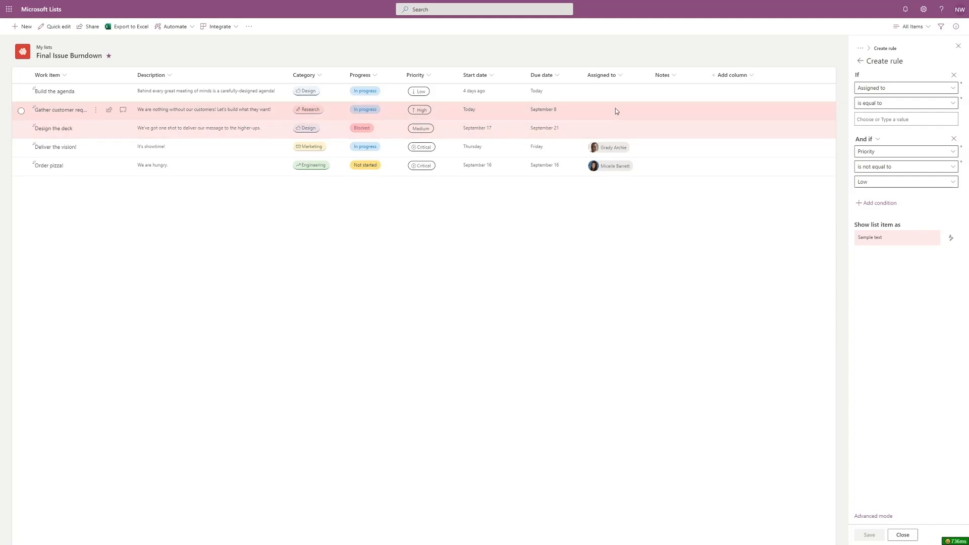
click(903, 536)
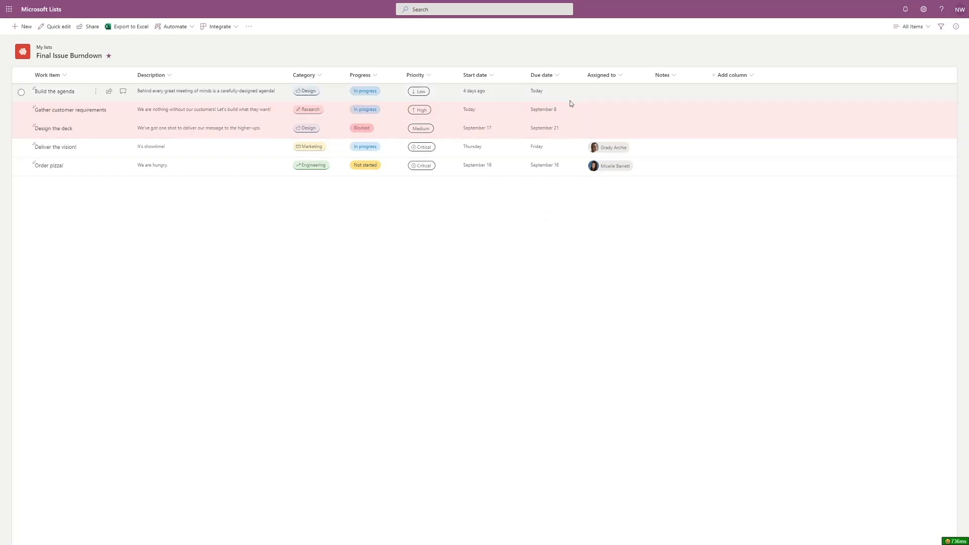
Turn on conditional formatting for the Due date column and delete its default rule for all values
click(558, 77)
mouse_move(560, 149)
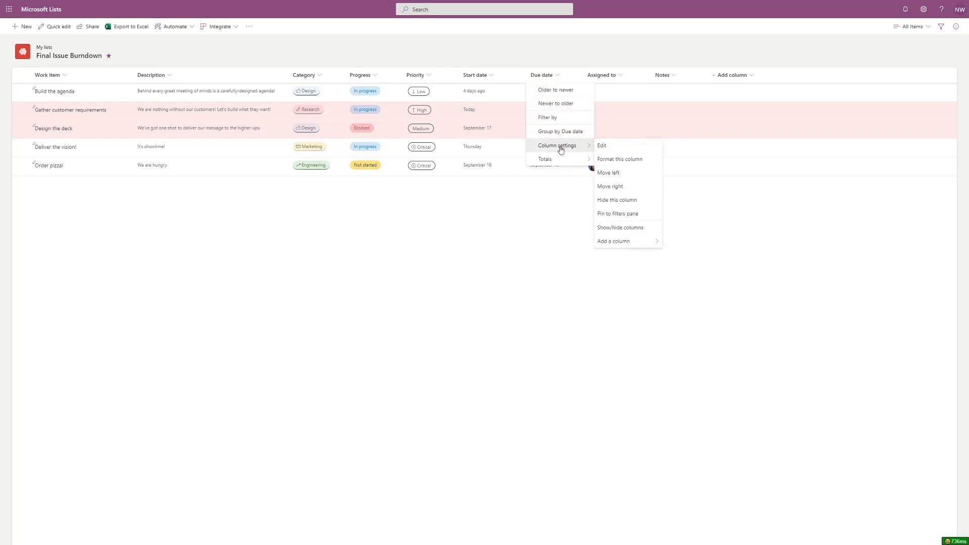
click(618, 161)
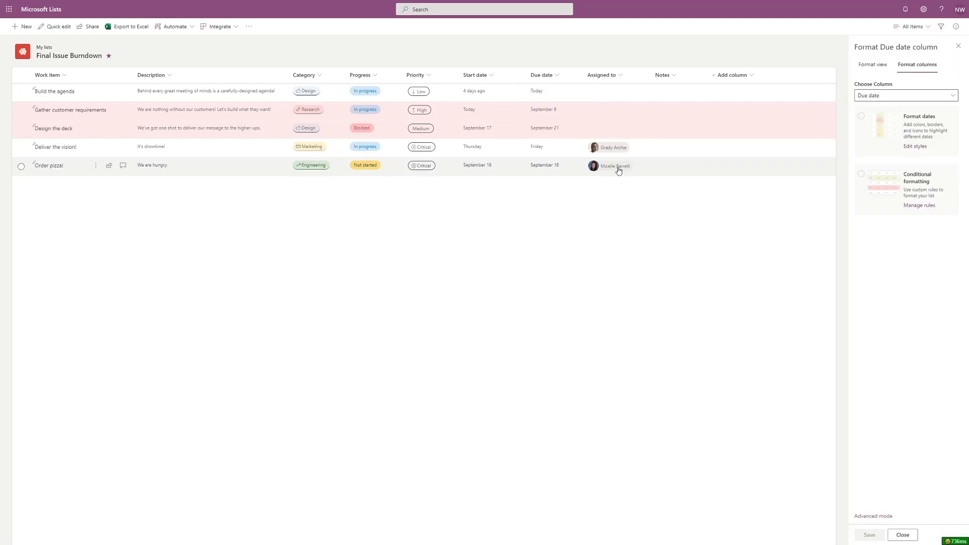
click(861, 175)
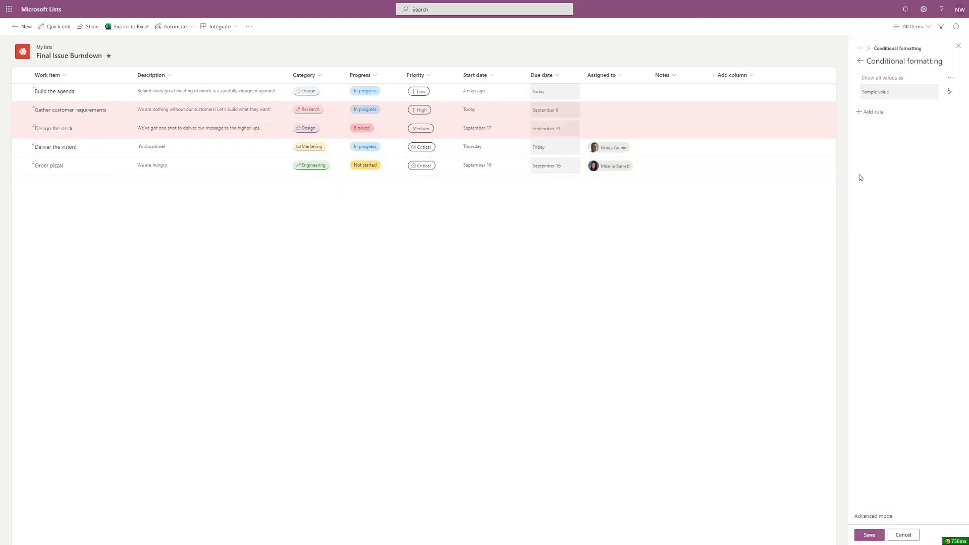
click(951, 79)
click(916, 109)
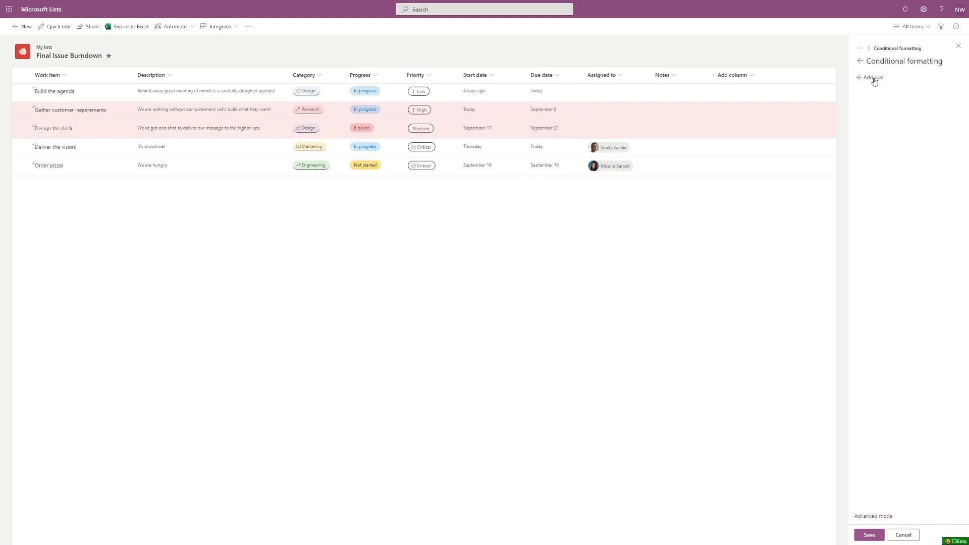
Add a formatting rule with the condition that Due date is on or before Today (relative)
click(871, 77)
click(889, 105)
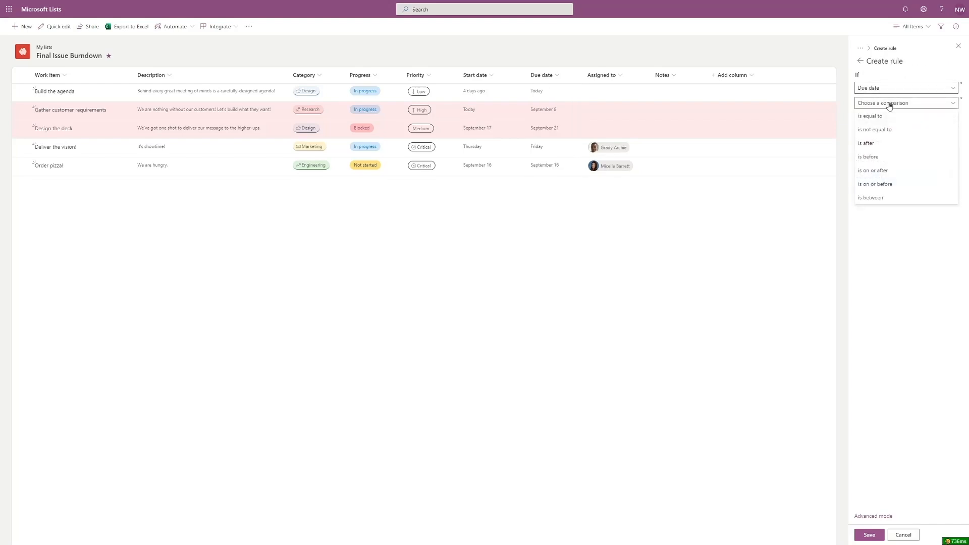
click(890, 185)
click(898, 119)
click(865, 134)
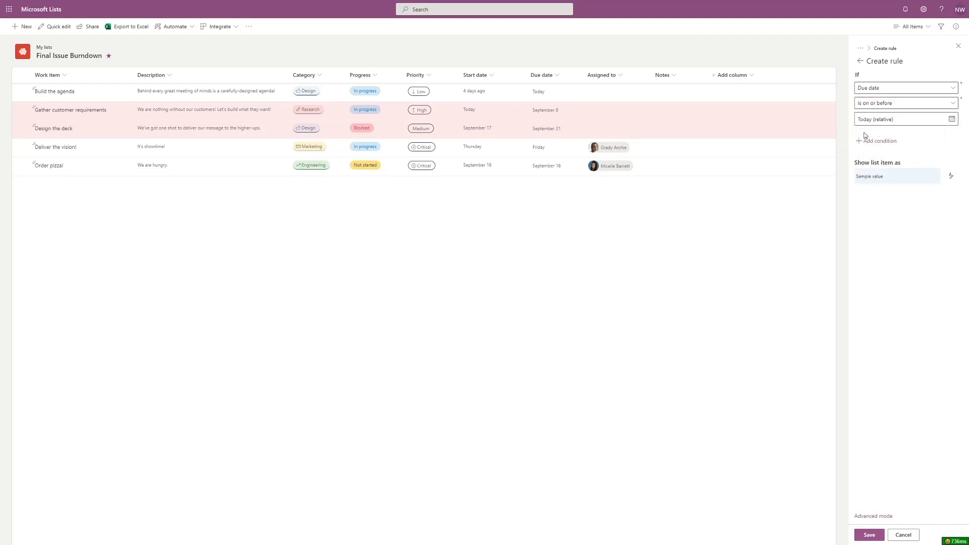
Style the Due date rule with no fill and bold red text, and return to the rule's settings
click(950, 176)
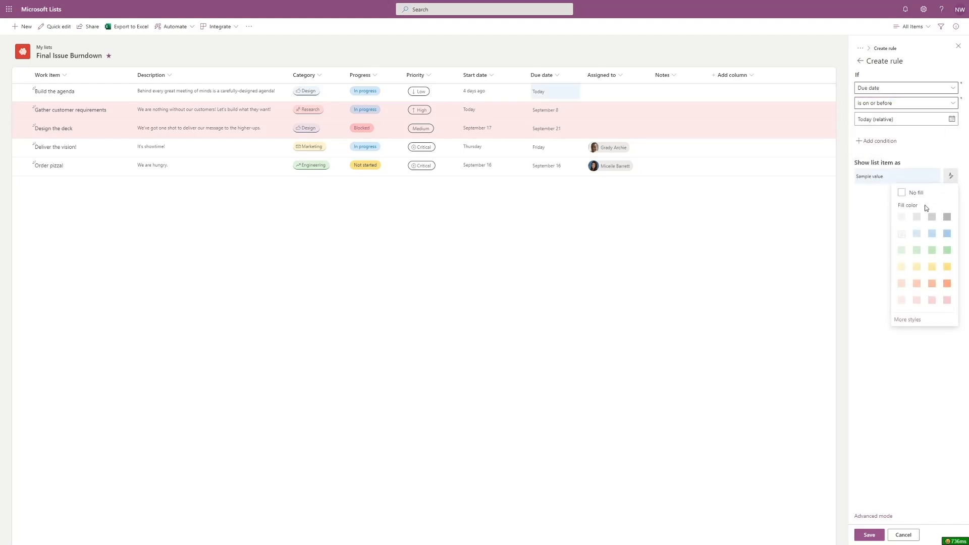
click(912, 320)
click(878, 109)
click(874, 124)
click(901, 146)
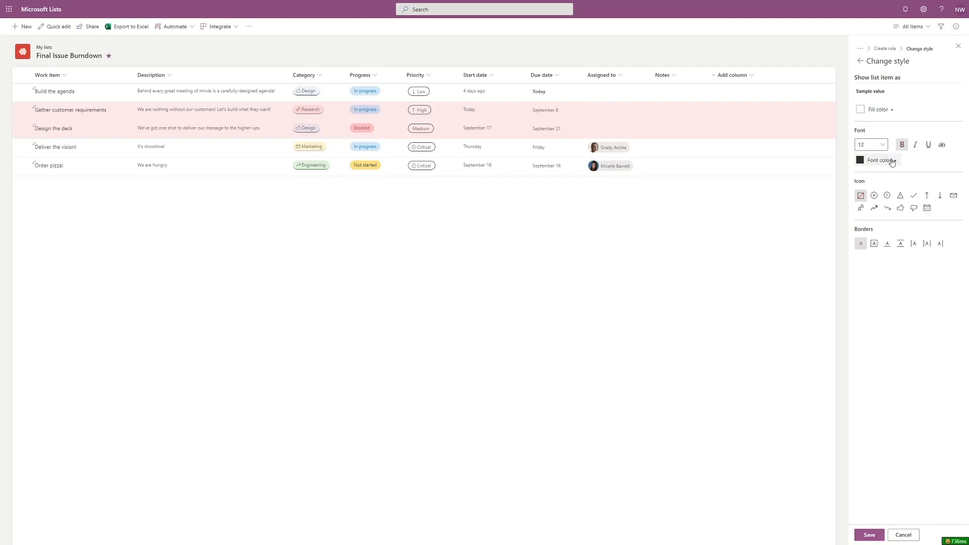
click(891, 161)
click(875, 235)
click(860, 61)
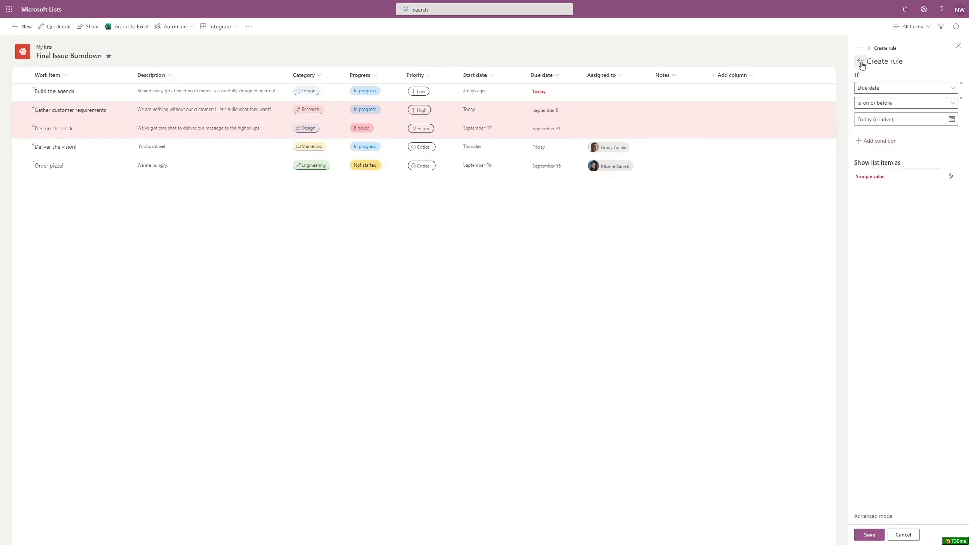
Add the condition Progress is not equal to Completed to the Due date formatting rule, save it, and close the rule settings
click(868, 142)
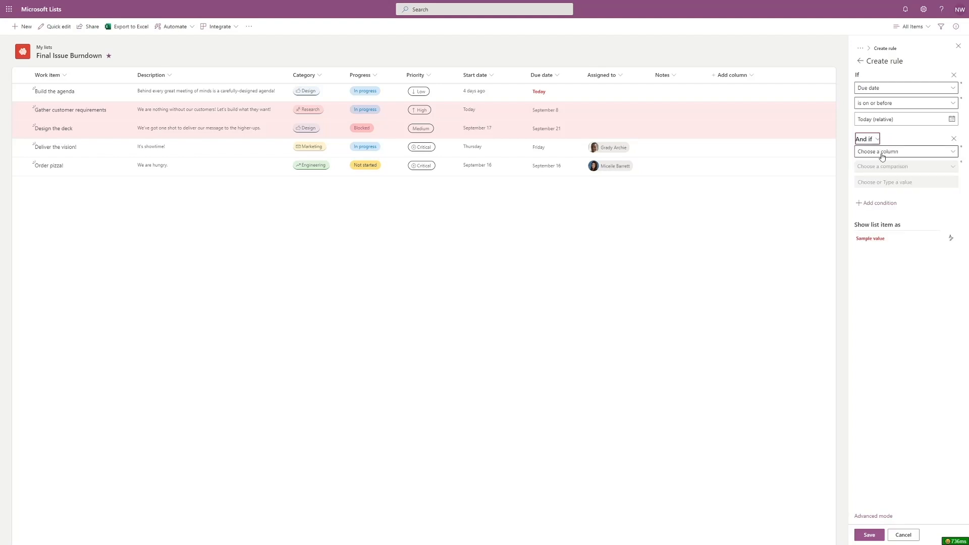
click(882, 154)
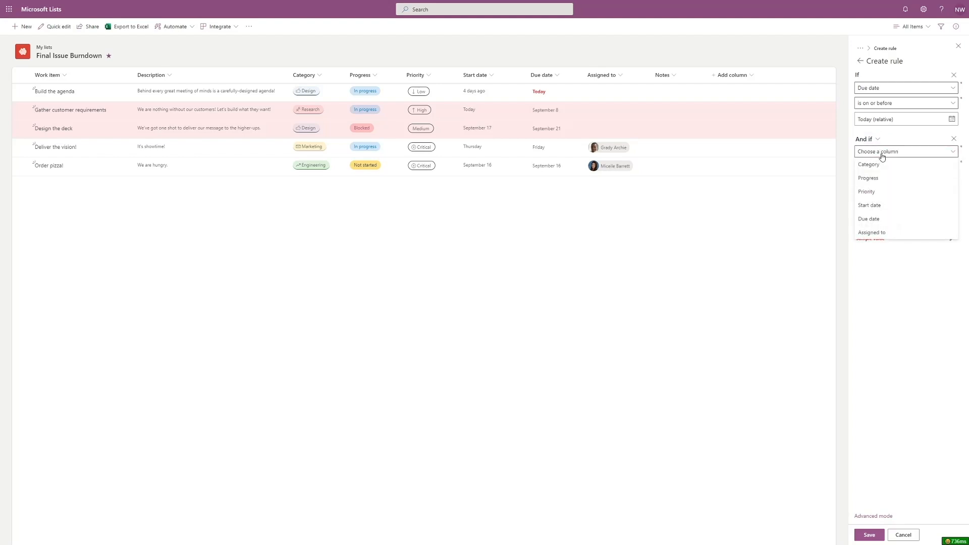
click(880, 178)
click(882, 167)
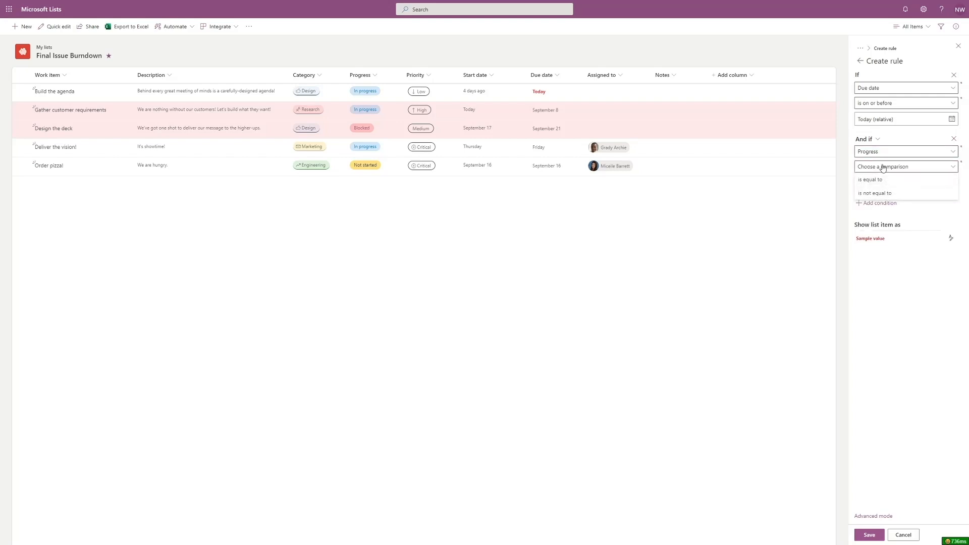
click(883, 193)
click(883, 182)
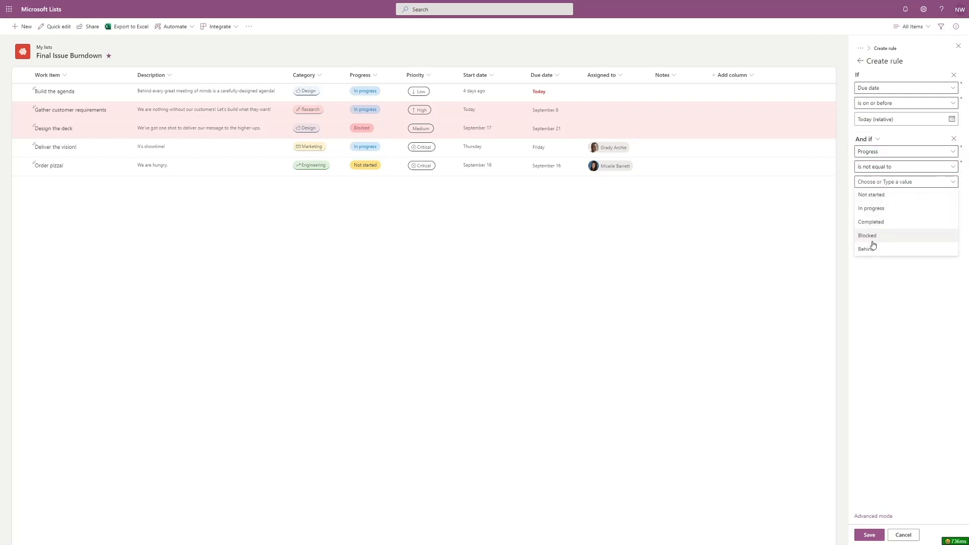
click(877, 222)
click(869, 535)
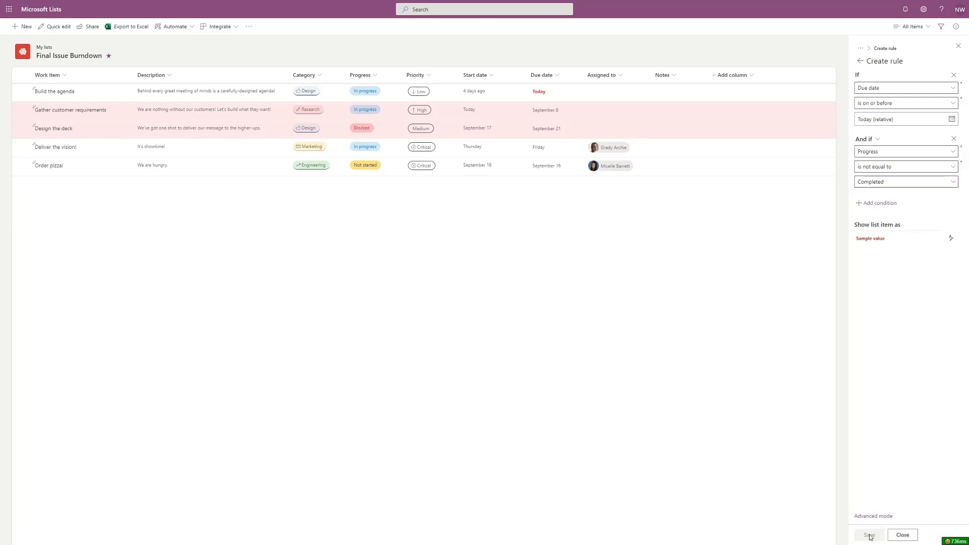
click(903, 534)
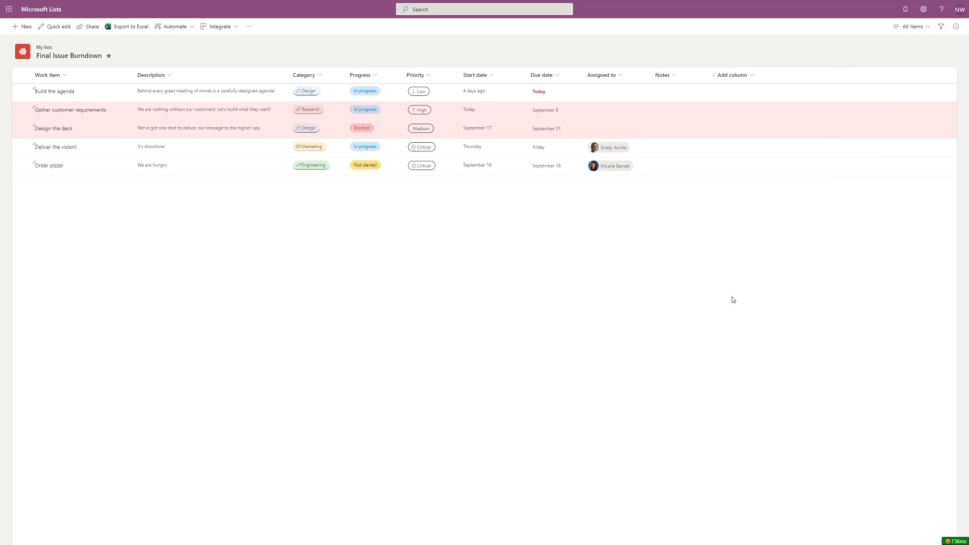
Set the Progress of the Build the agenda item to Completed and close its details
double_click(507, 91)
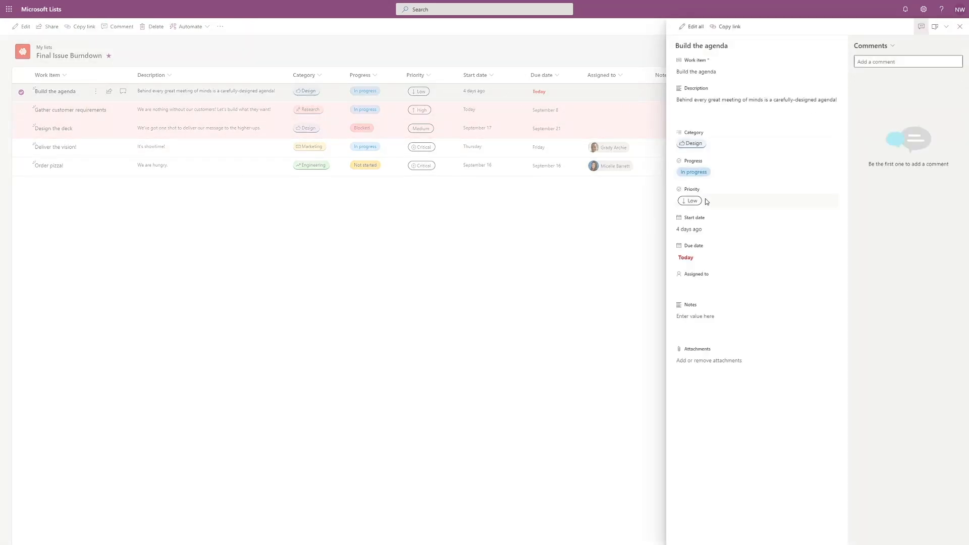
click(705, 174)
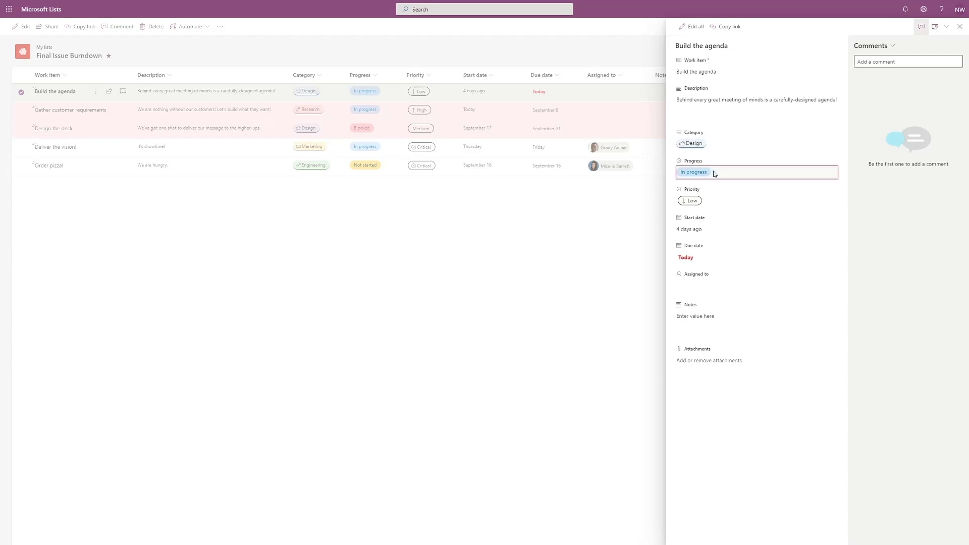
click(698, 226)
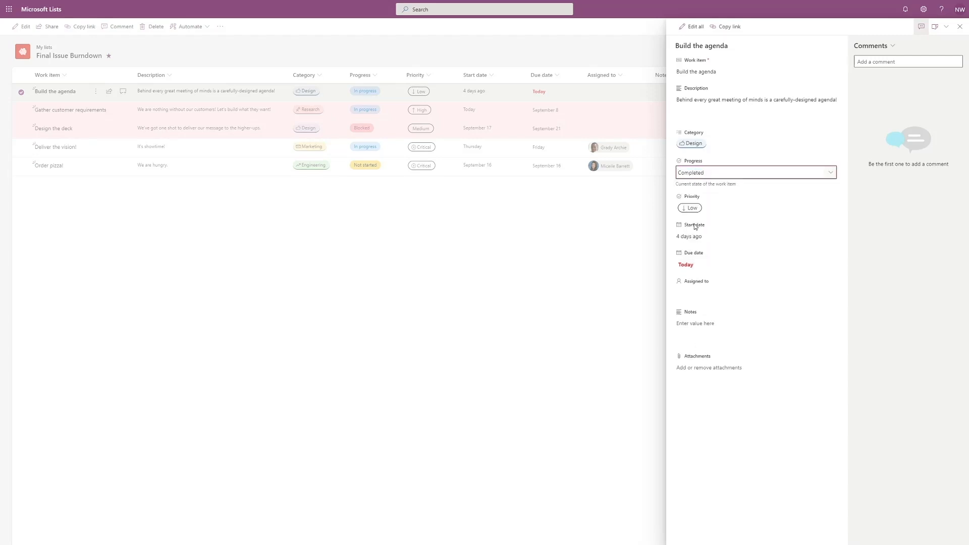
click(730, 187)
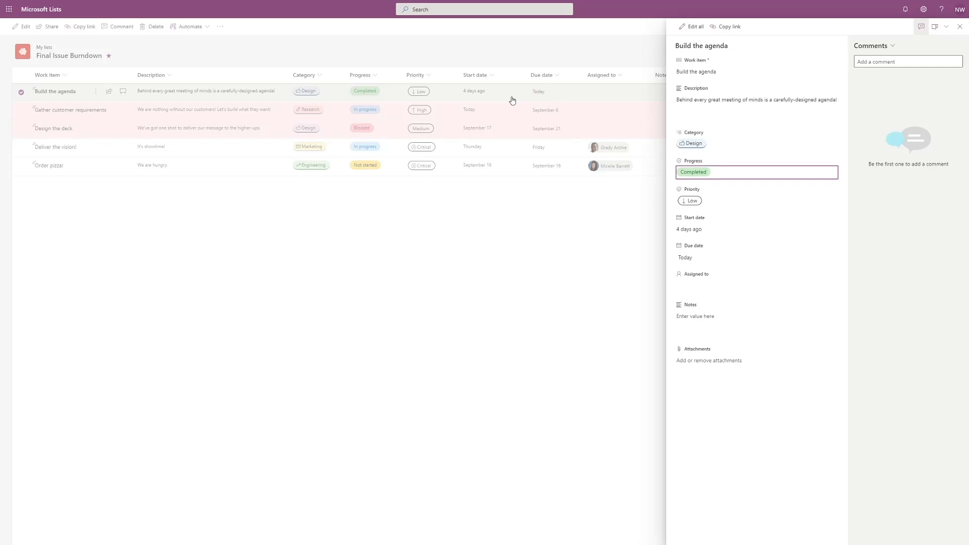
click(959, 26)
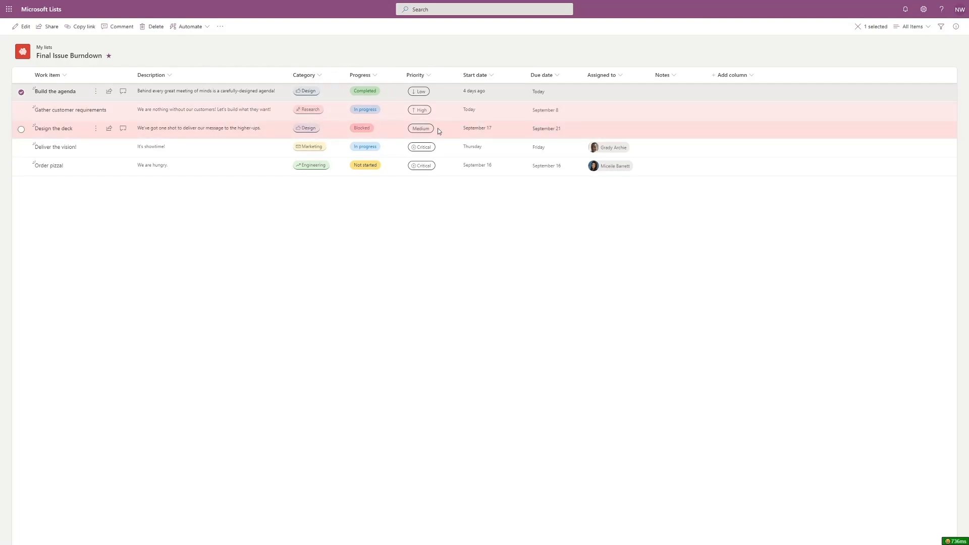
Start a new view of the list shown as a calendar and name it Item Calendar
click(917, 31)
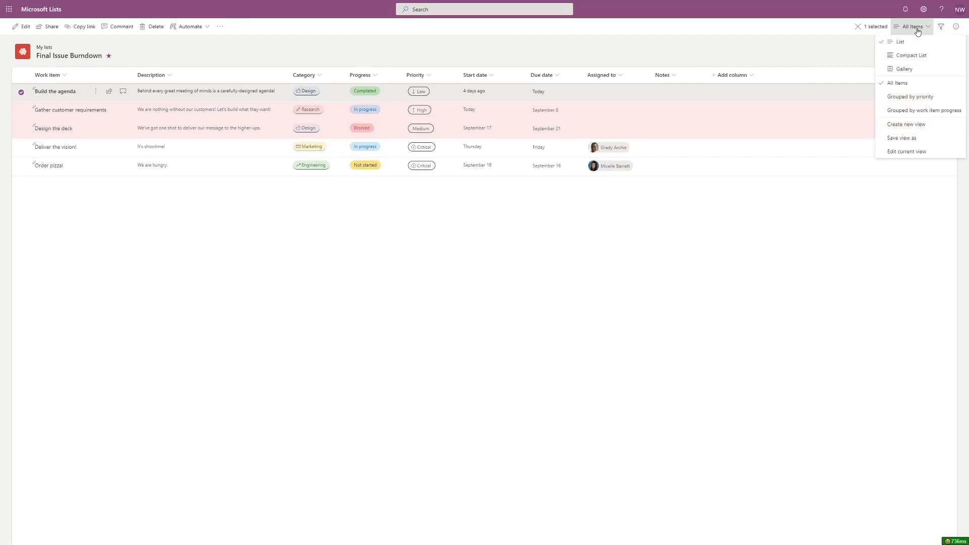
click(910, 124)
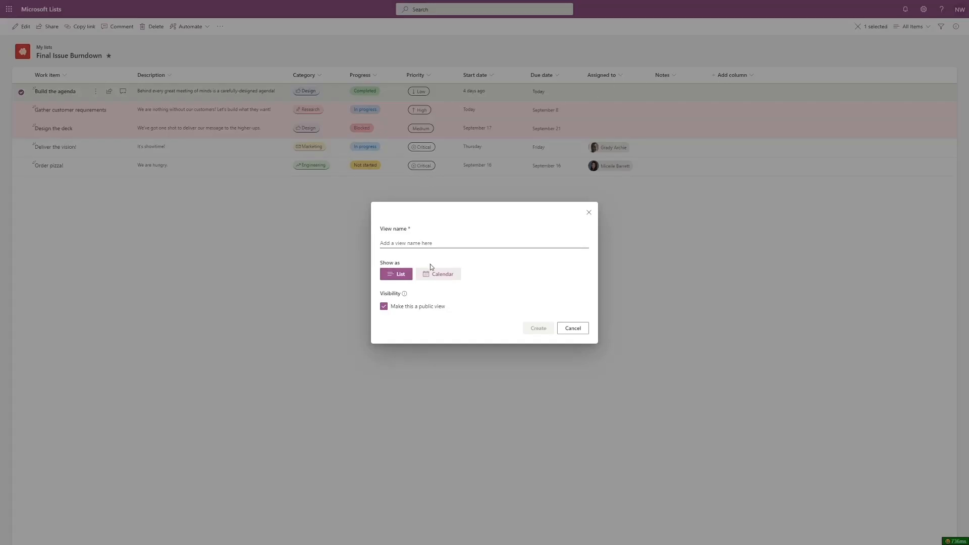
click(438, 274)
click(440, 216)
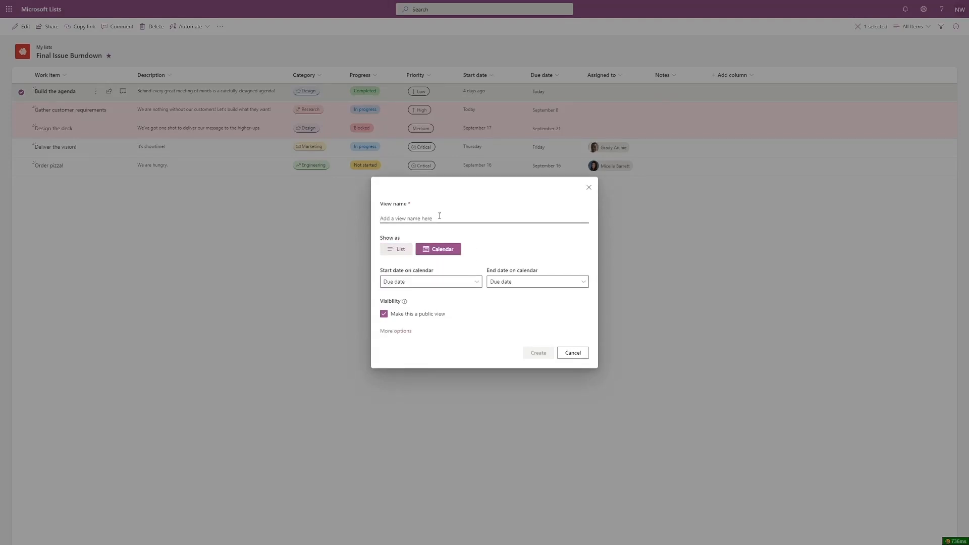
text(Item Calendar)
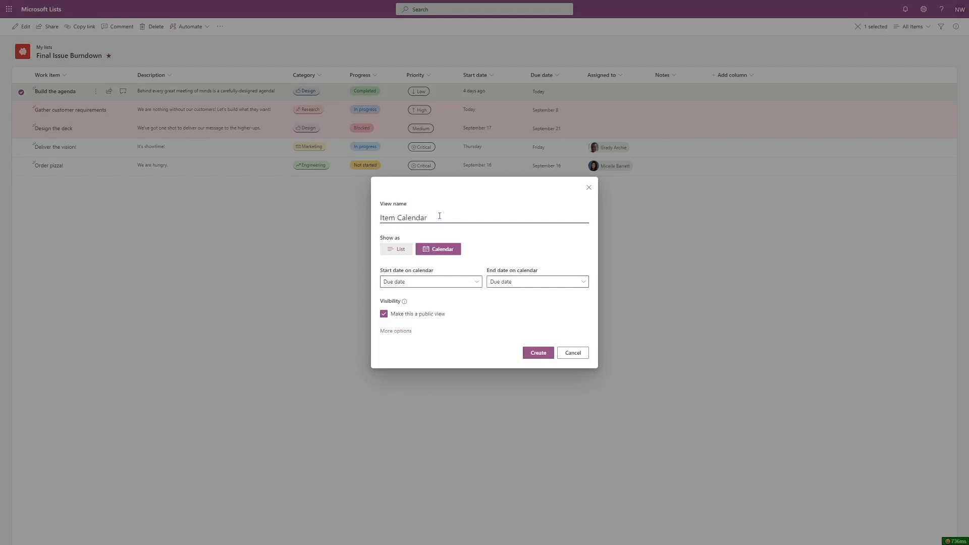
Use Start date as the calendar's start and Due date as its end, and create the view
click(412, 281)
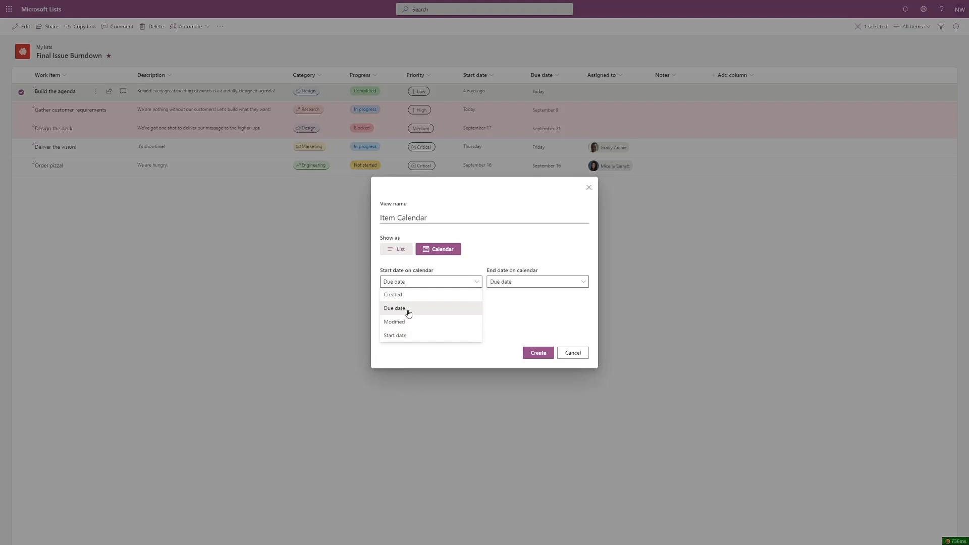
click(401, 335)
click(510, 283)
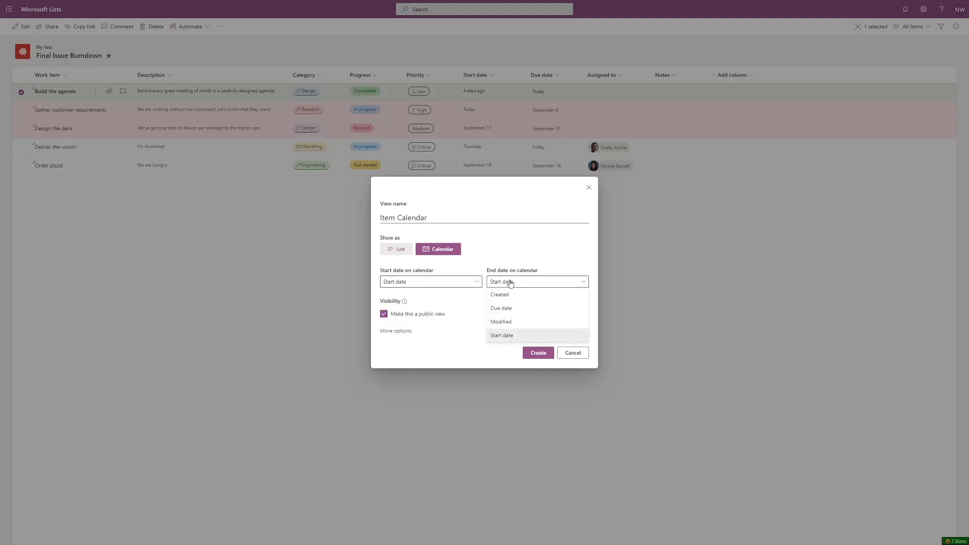
click(510, 308)
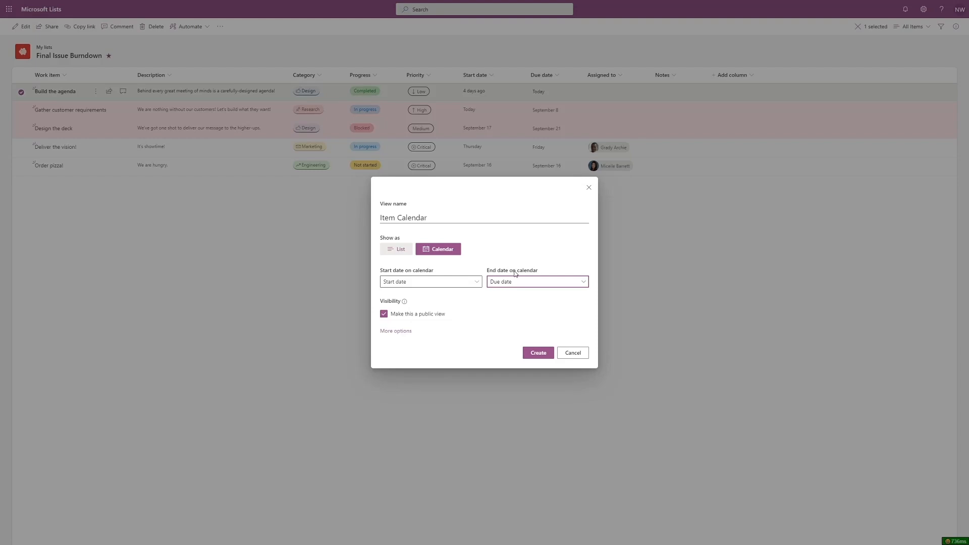
click(533, 356)
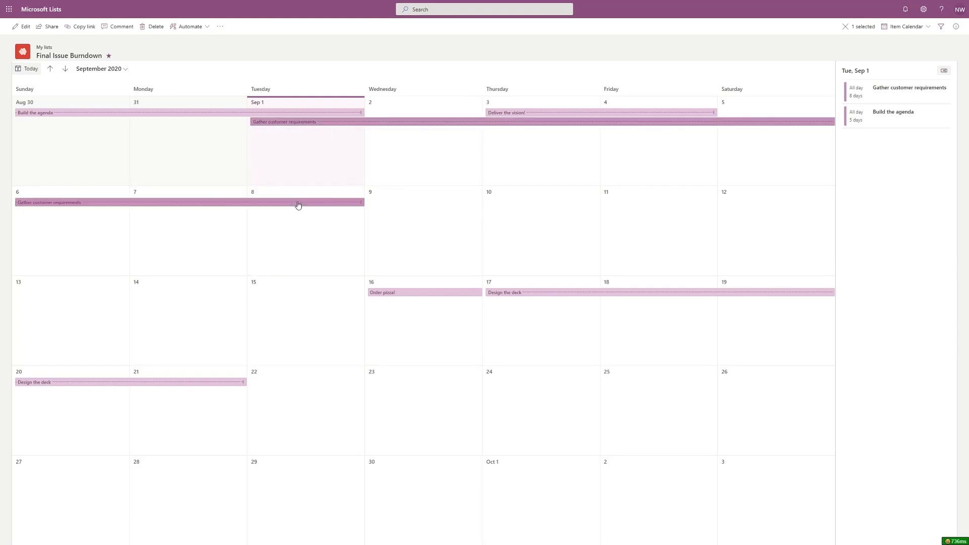
Open the Order pizza! item from the calendar to view its details, close it, and return to the All Items view
click(404, 293)
click(397, 294)
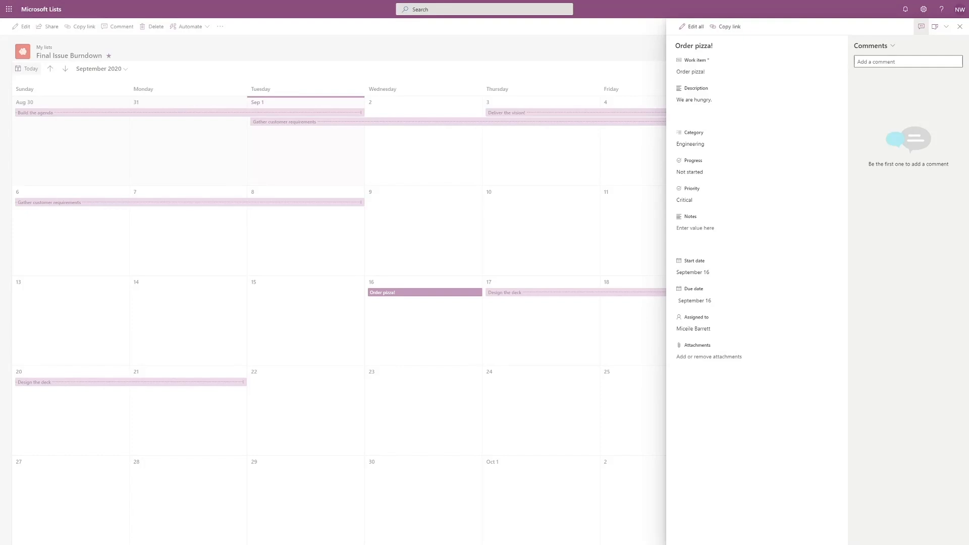
click(423, 66)
click(907, 32)
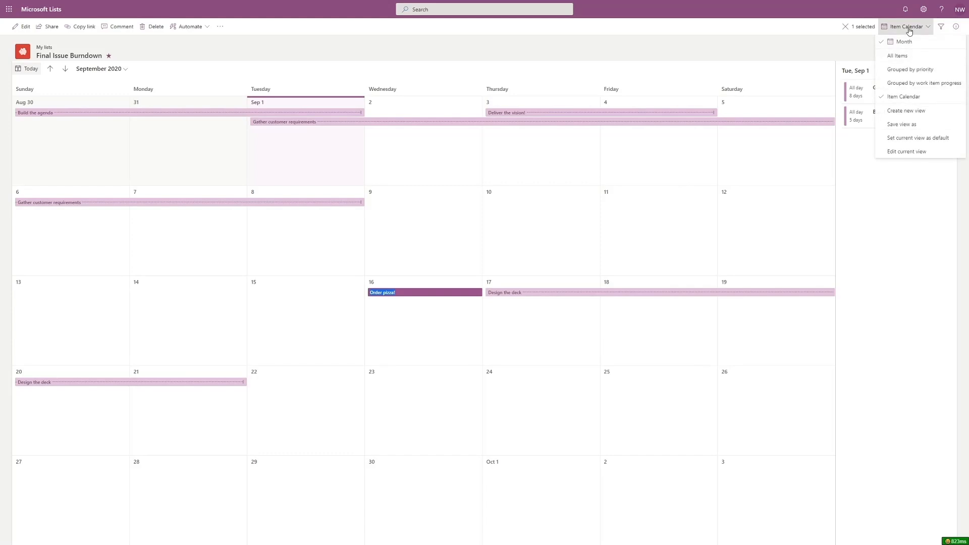
click(896, 55)
Create an automation rule that emails the Assigned to person when the Assigned to column changes, and close the rules overview
click(190, 26)
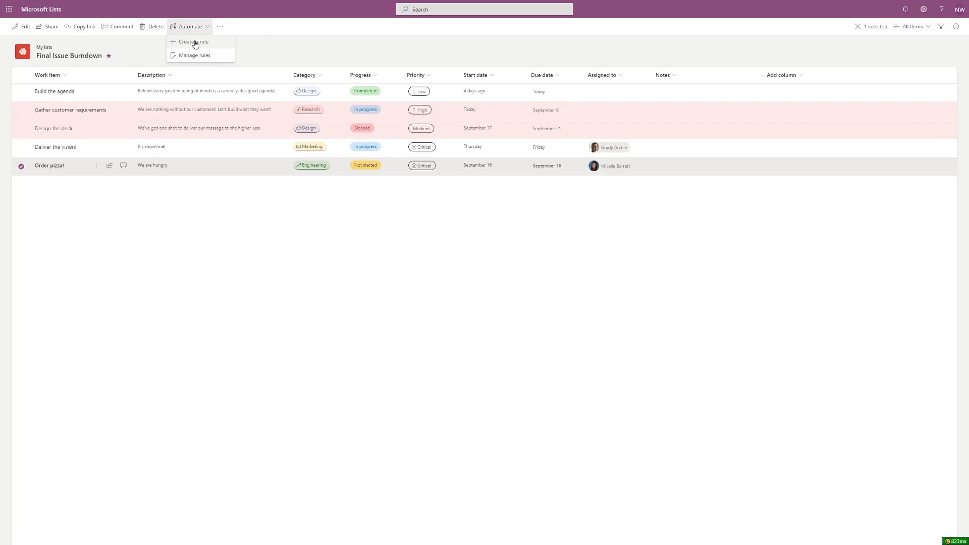
click(196, 43)
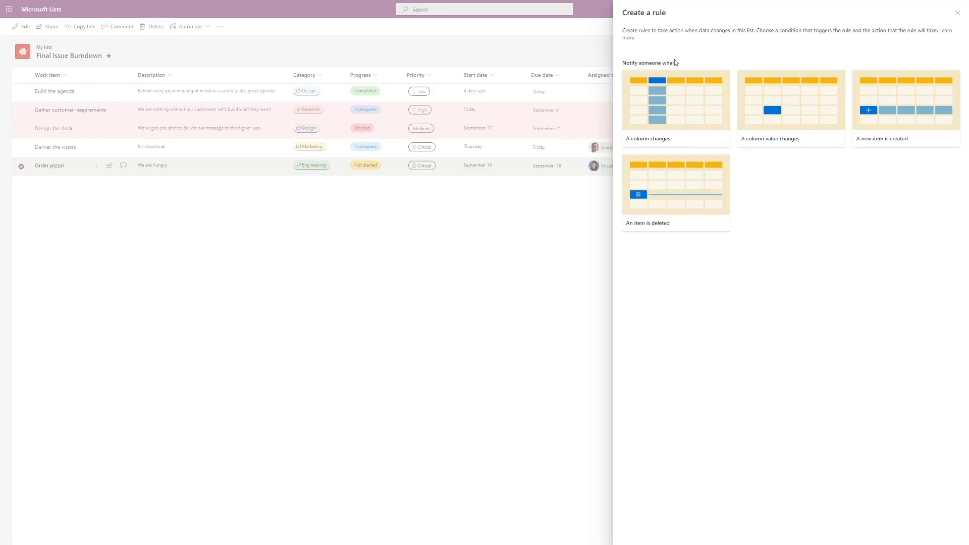
click(650, 142)
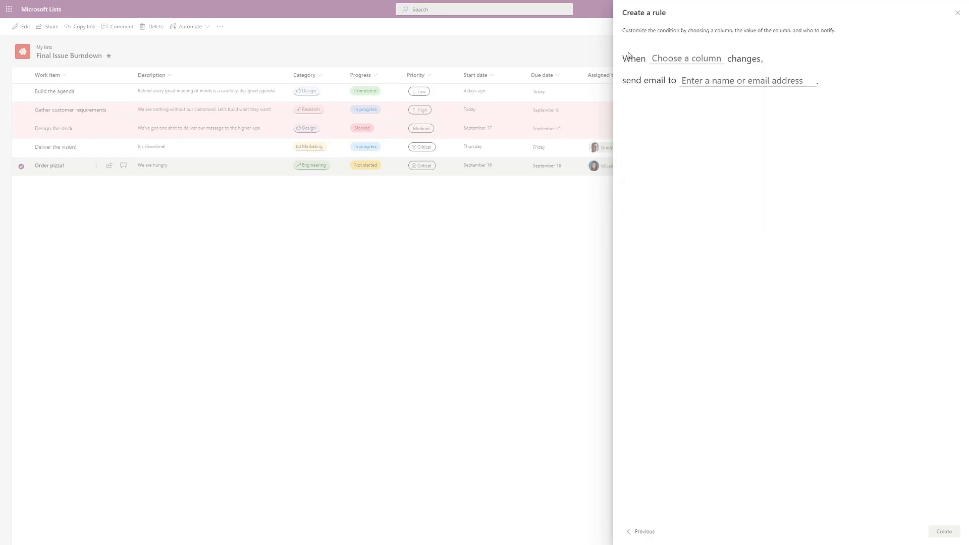
click(694, 59)
click(676, 138)
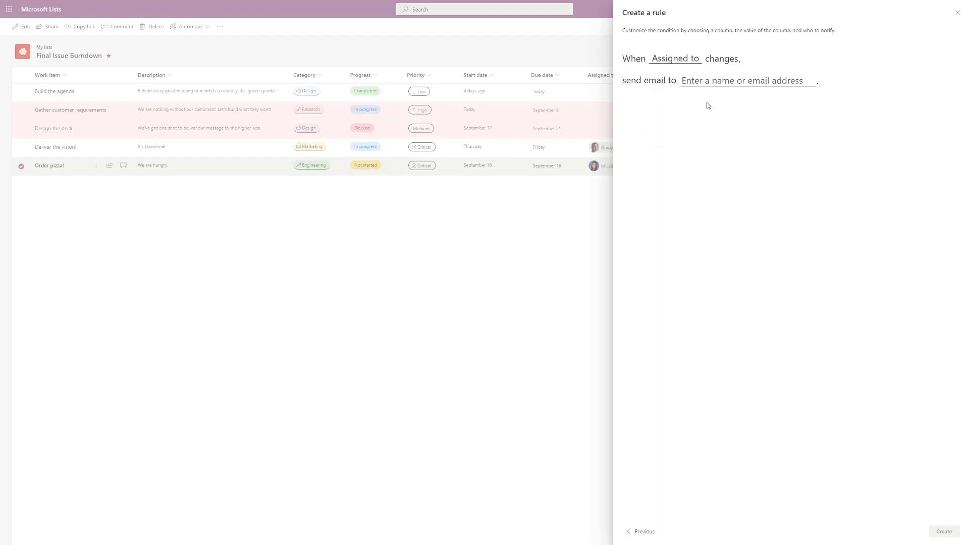
click(689, 80)
click(704, 108)
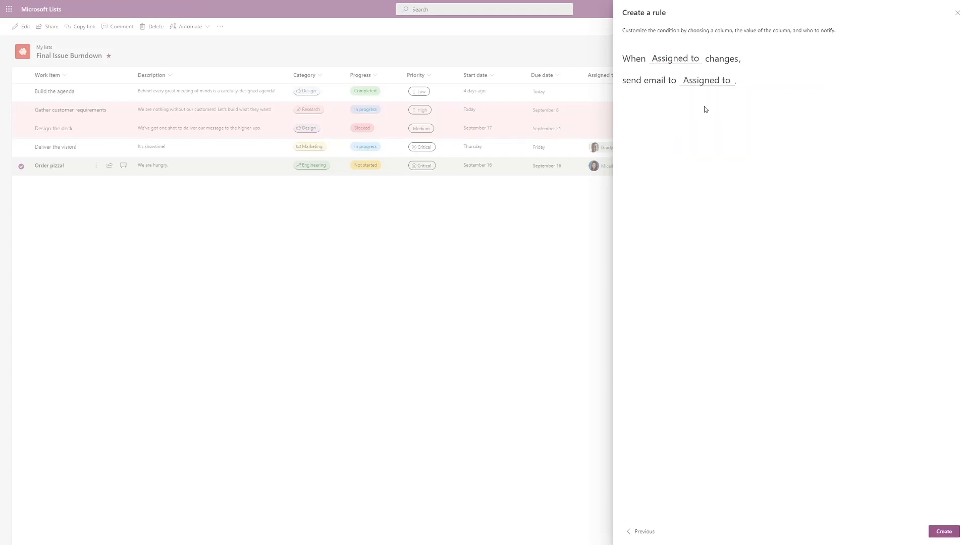
click(944, 532)
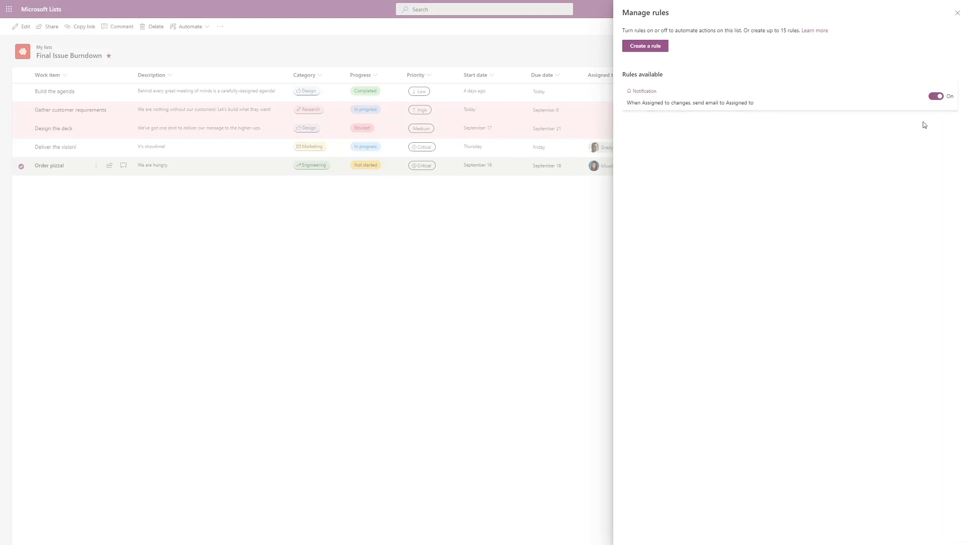
click(517, 279)
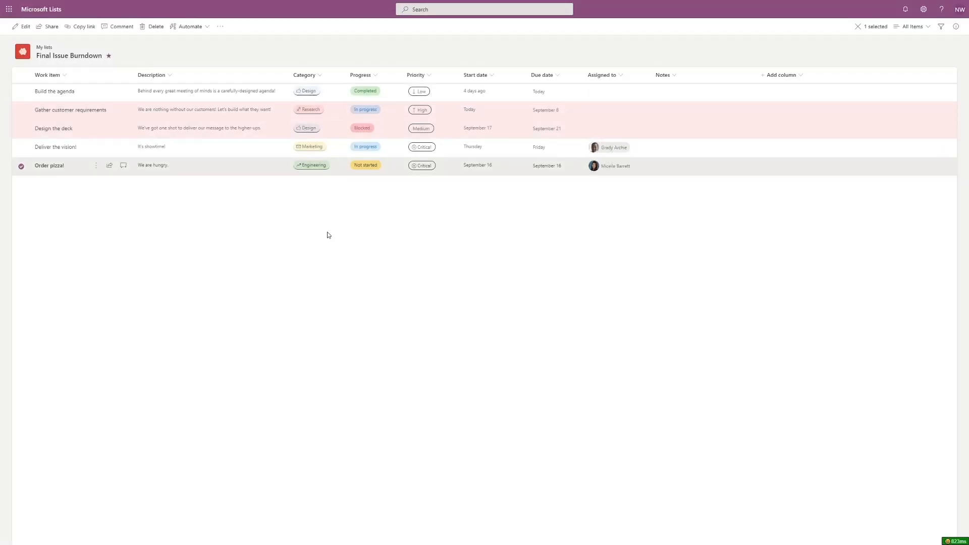
Bulk edit Build the agenda, Gather customer requirements and Design the deck to assign them to one team member, save, and clear the selection
click(21, 166)
click(81, 91)
shift+click(89, 126)
click(23, 28)
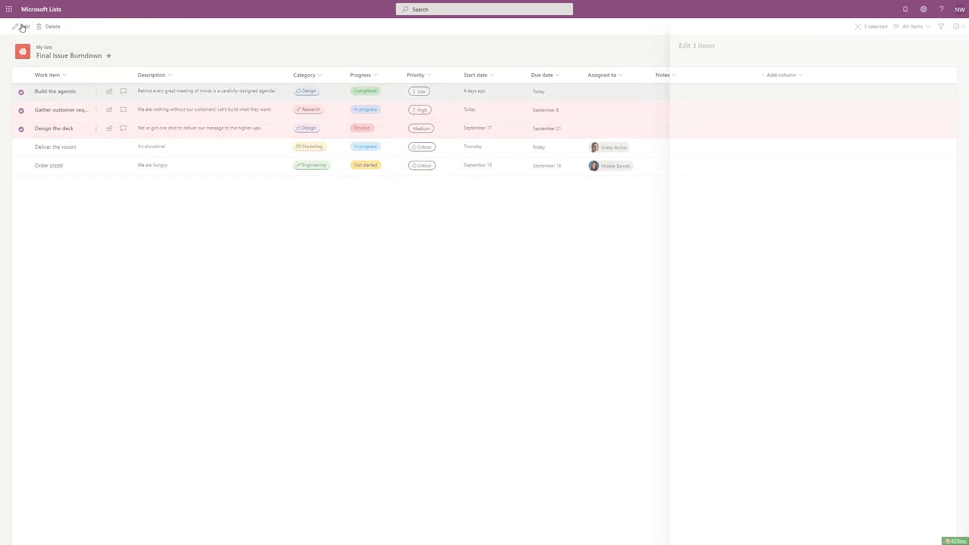
click(711, 356)
text(mega)
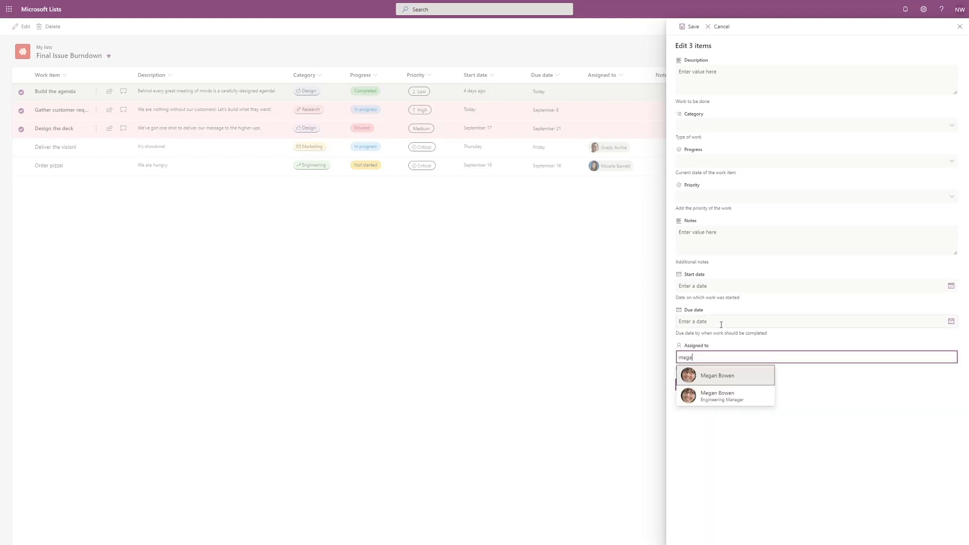
click(732, 377)
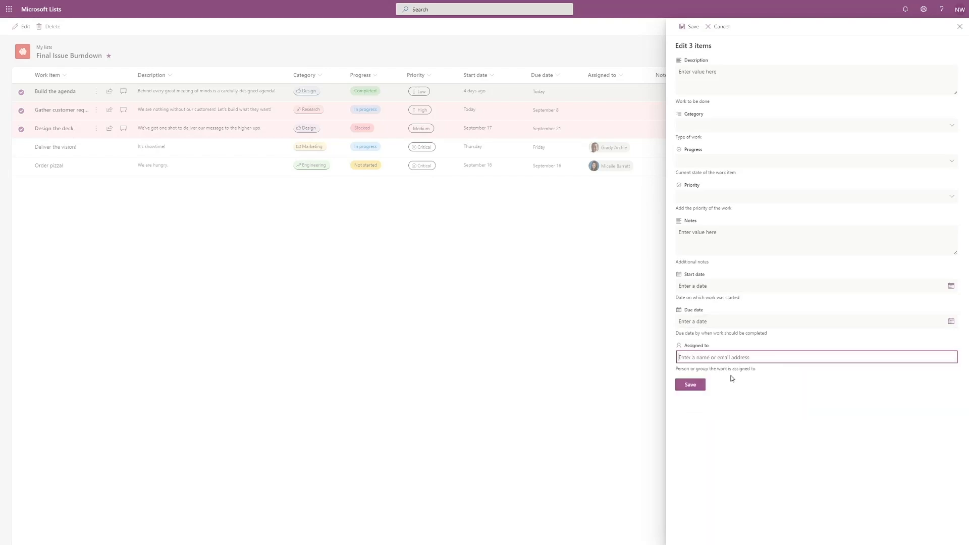
click(694, 385)
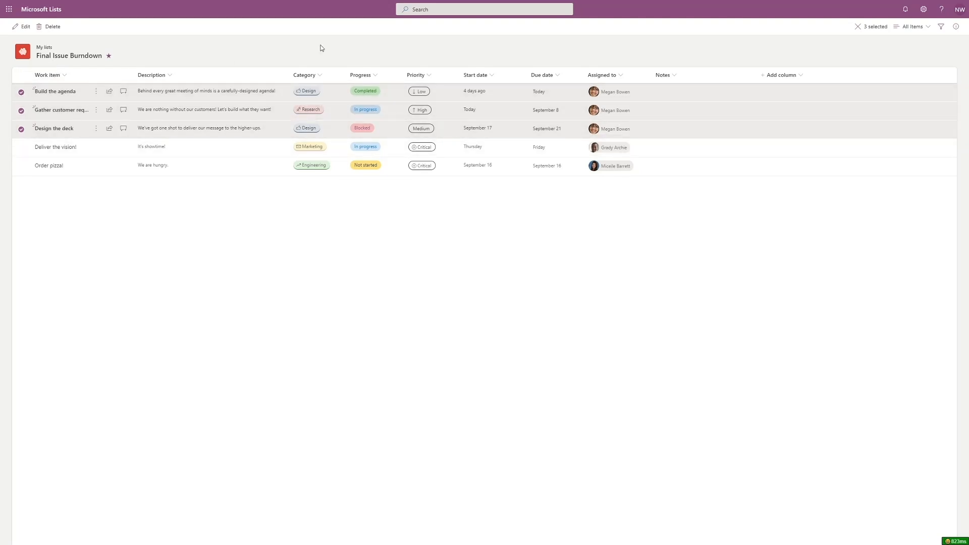
click(872, 27)
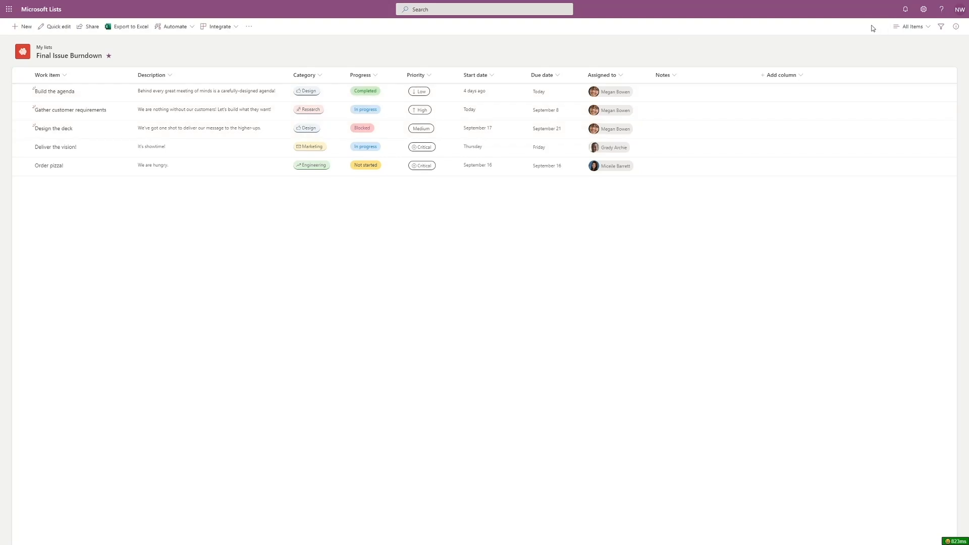
Create an automation rule that emails a chosen team member when a new item is created, and close the rules overview
click(178, 28)
click(183, 41)
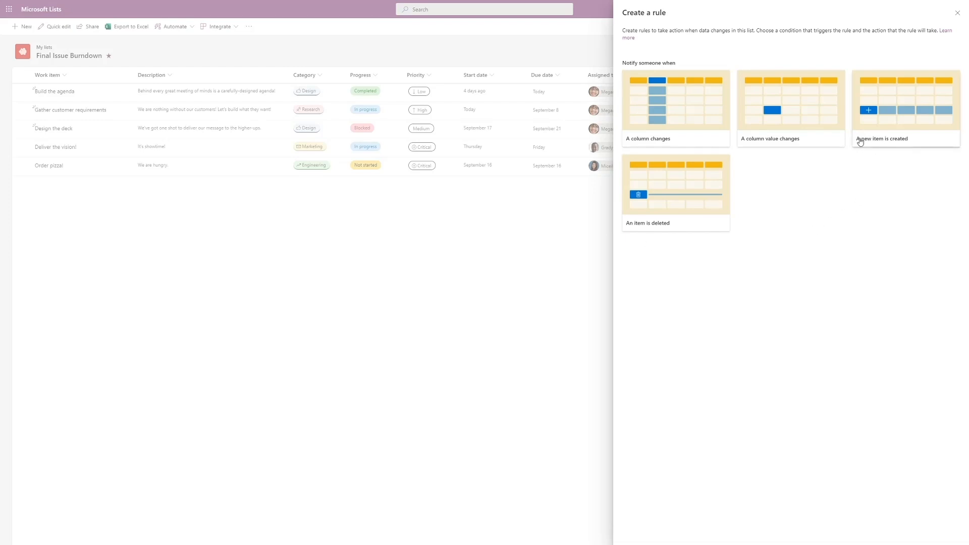
click(898, 142)
click(705, 78)
text(nest)
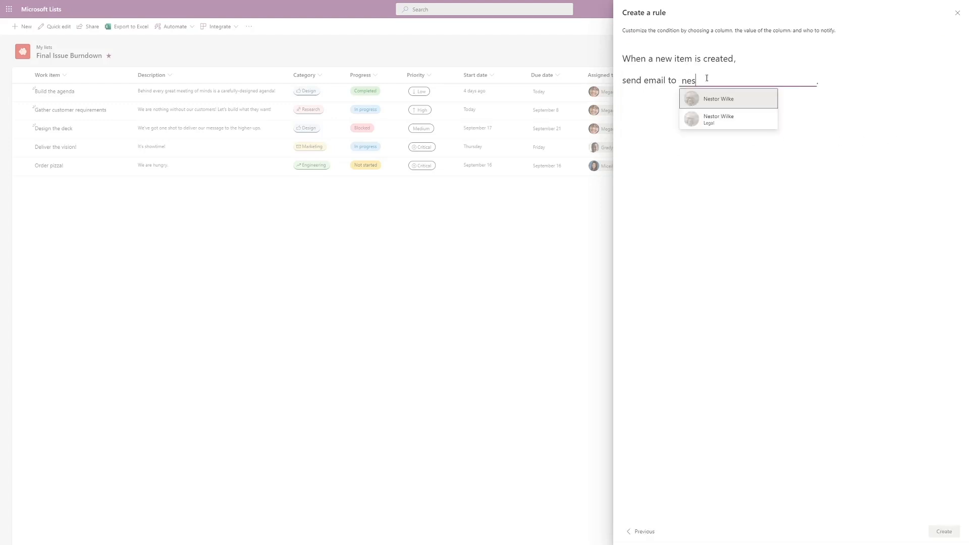
click(721, 116)
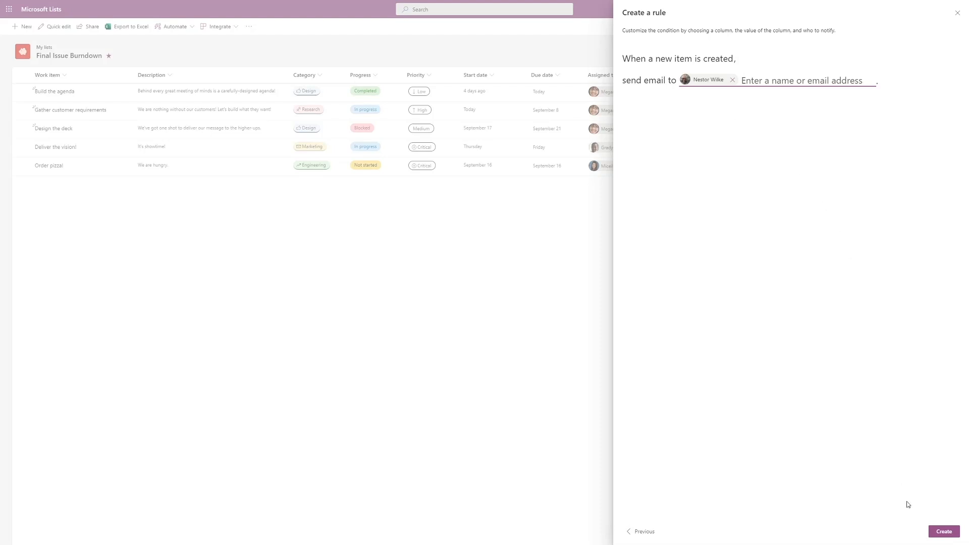
click(938, 531)
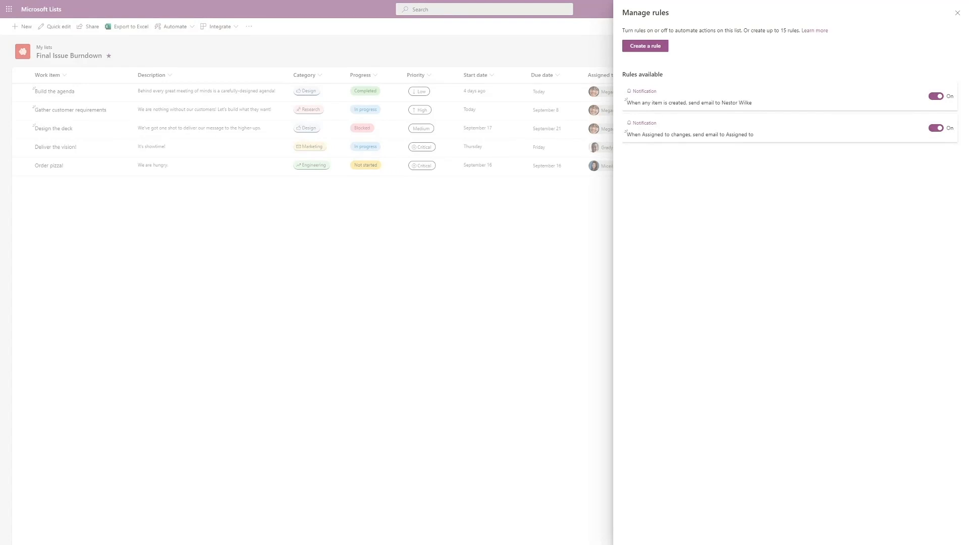
click(327, 221)
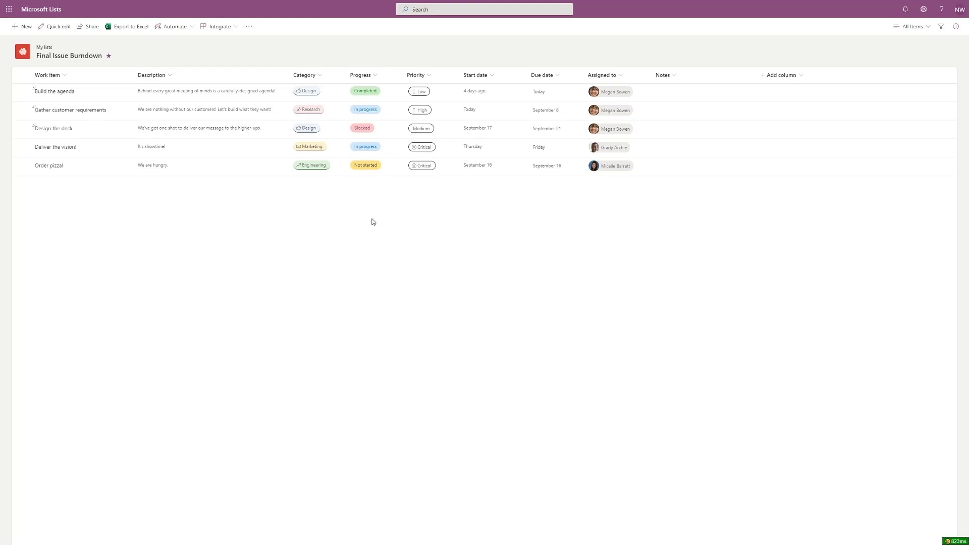
Post the comment "Send out the survey we worked on!" on the Gather customer requirements item and close the item
mouse_move(116, 170)
mouse_move(125, 114)
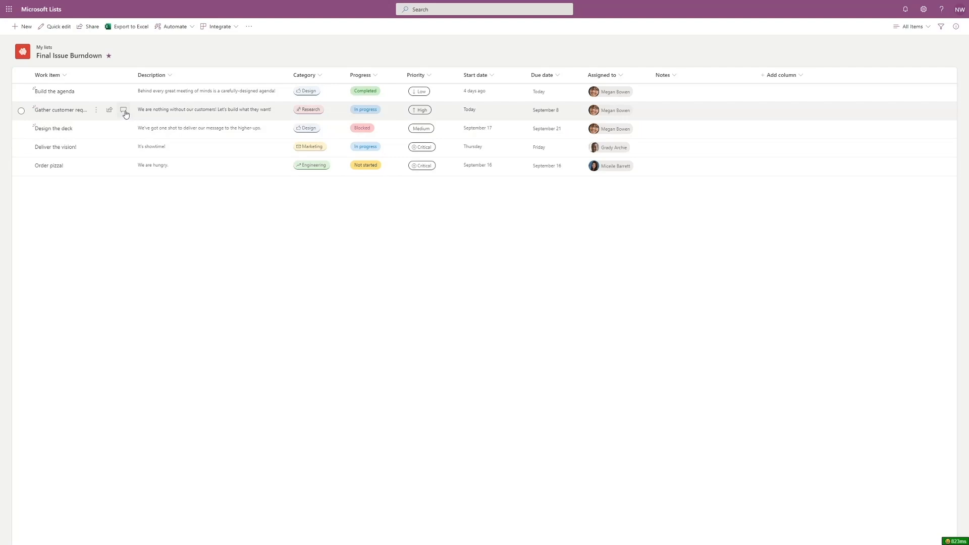
click(123, 112)
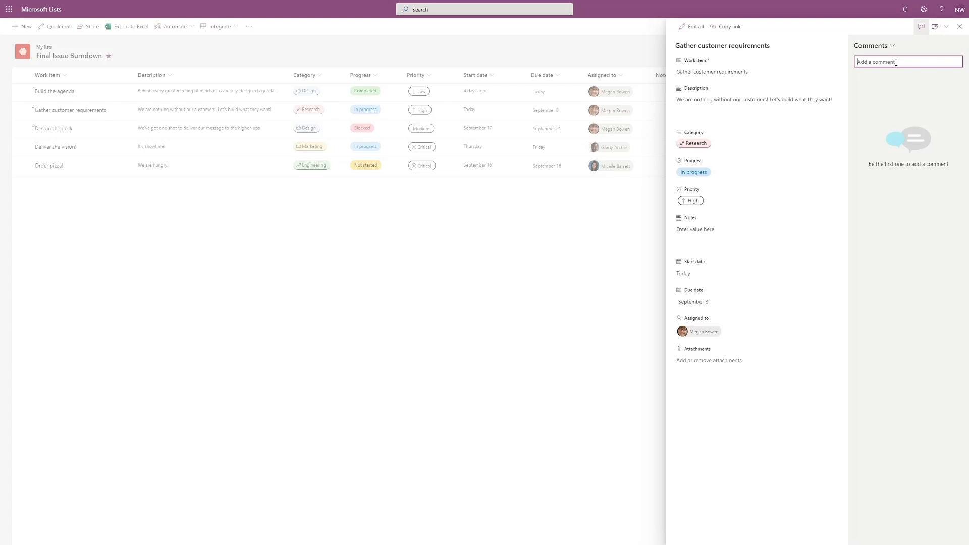
text(Send out the su)
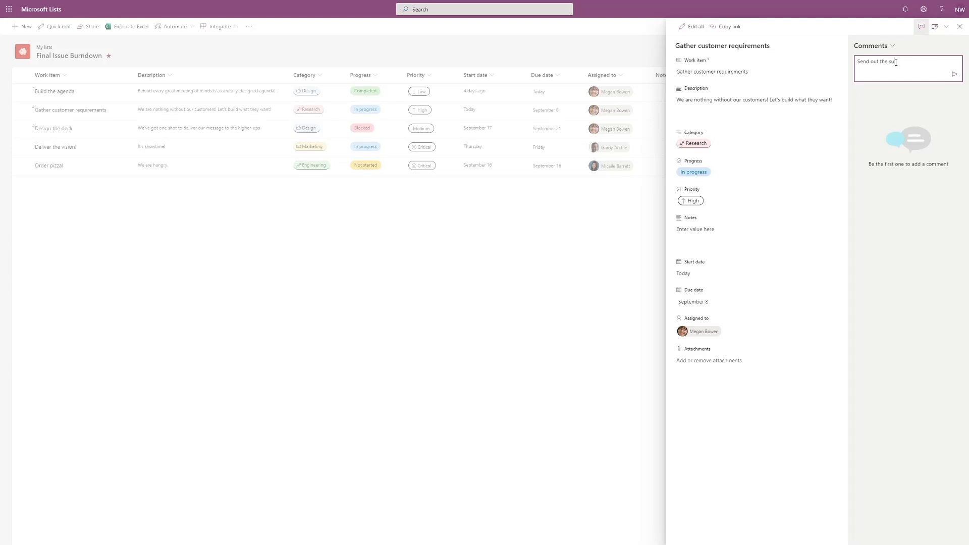
text(this afternoon)
key(Tab)
key(Return)
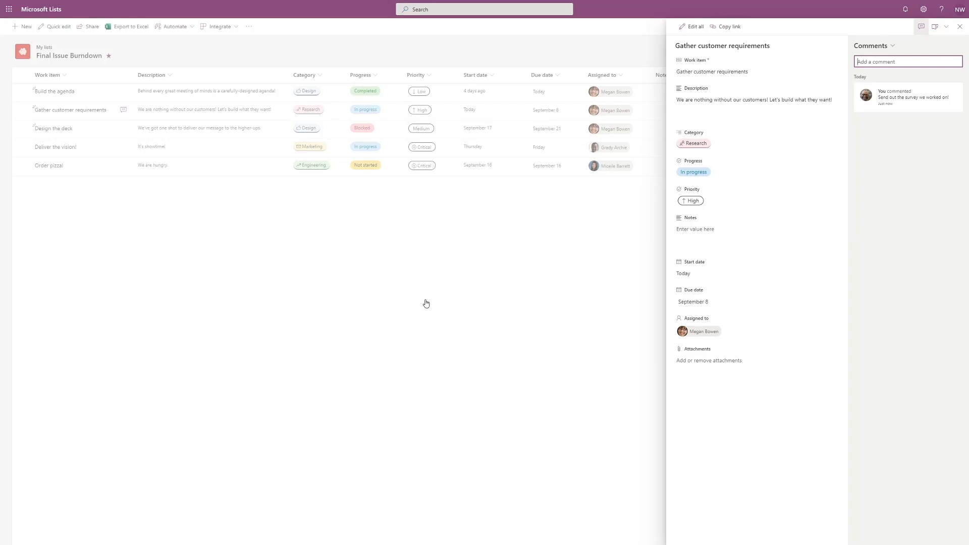
click(398, 301)
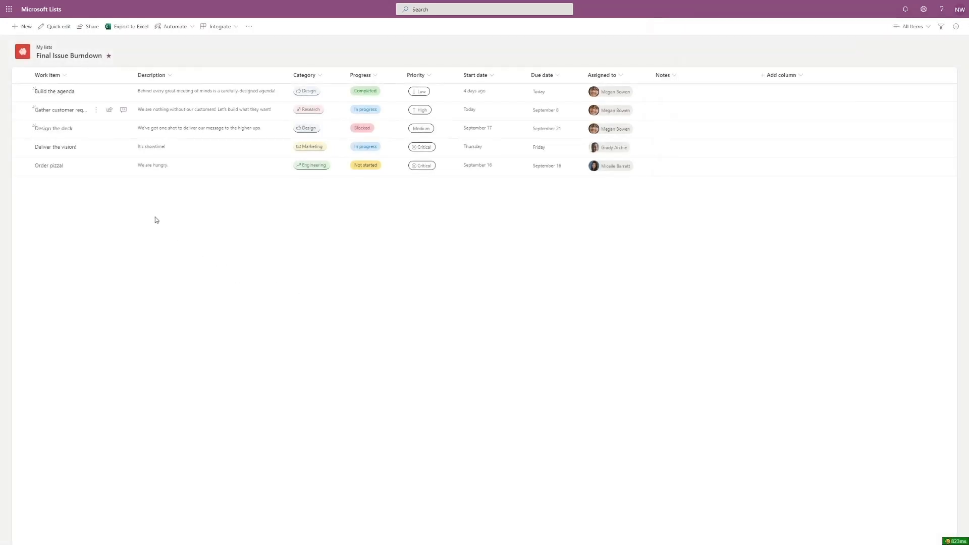
In the Gather customer requirements form, give the Notes field the conditional formula =if([$Priority]=='Critical','true', 'false') and save the form columns
click(123, 111)
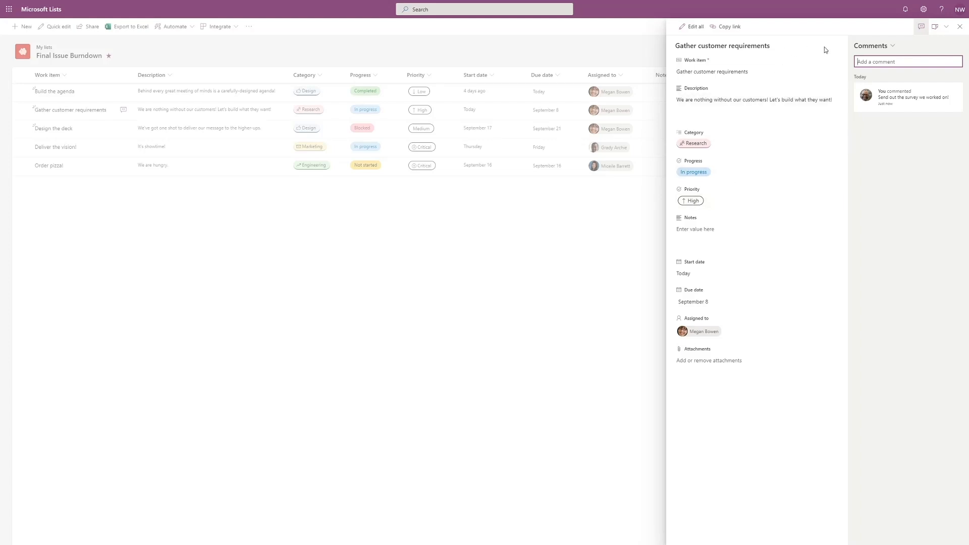
click(938, 28)
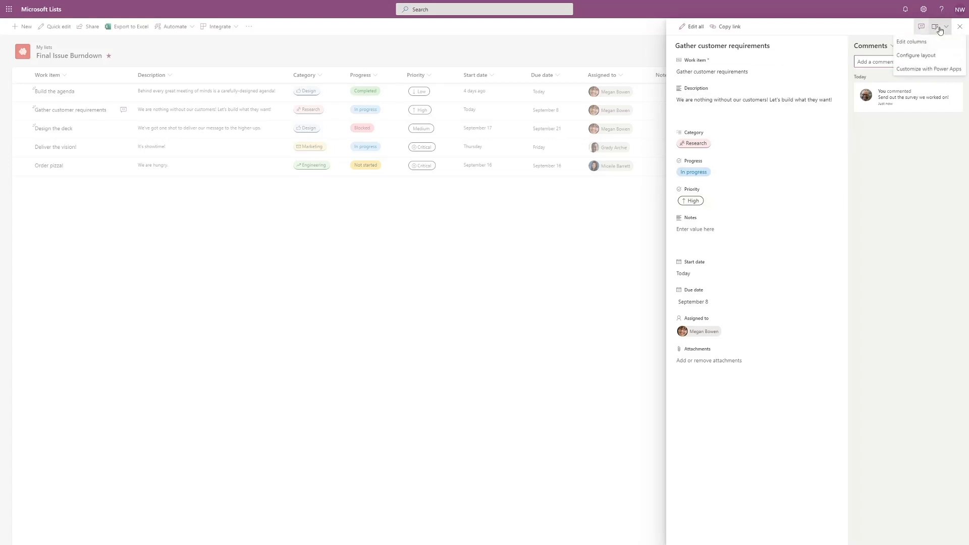
click(917, 43)
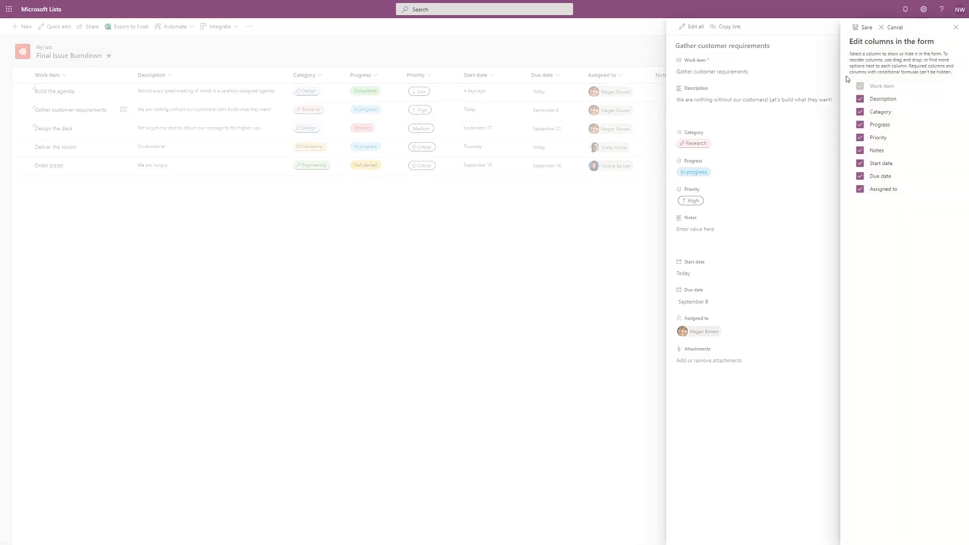
click(952, 150)
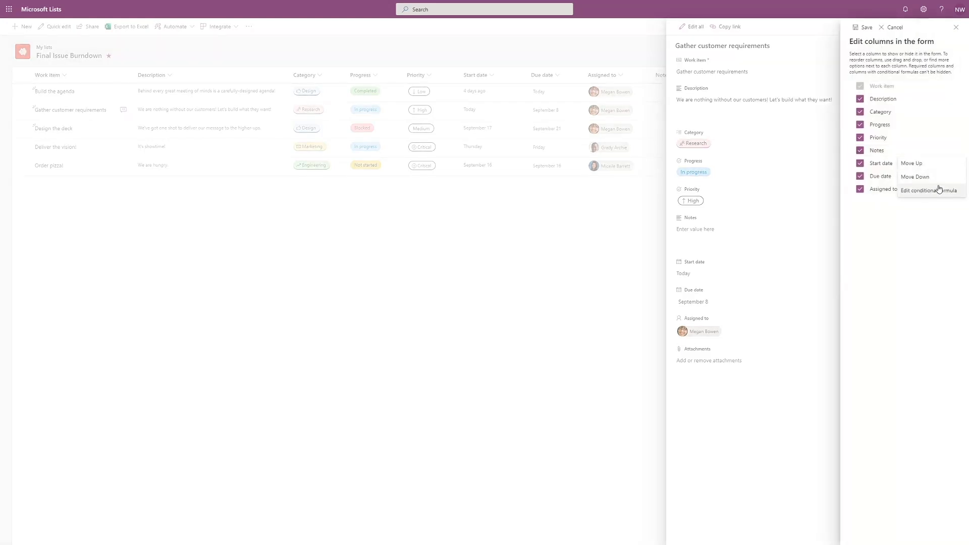
click(934, 191)
click(477, 299)
click(477, 299)
text(=if([$Priority]=='Critical','true', 'false'))
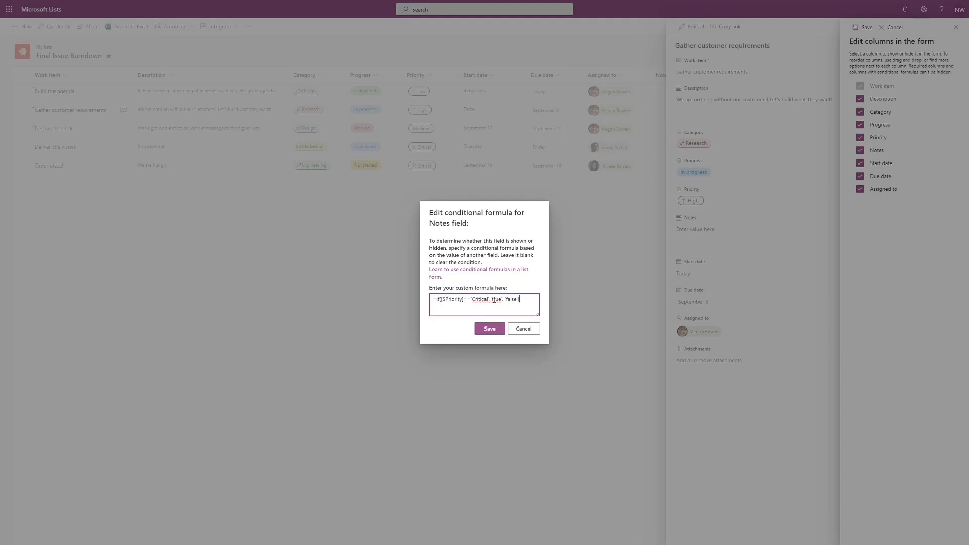
click(492, 330)
click(863, 28)
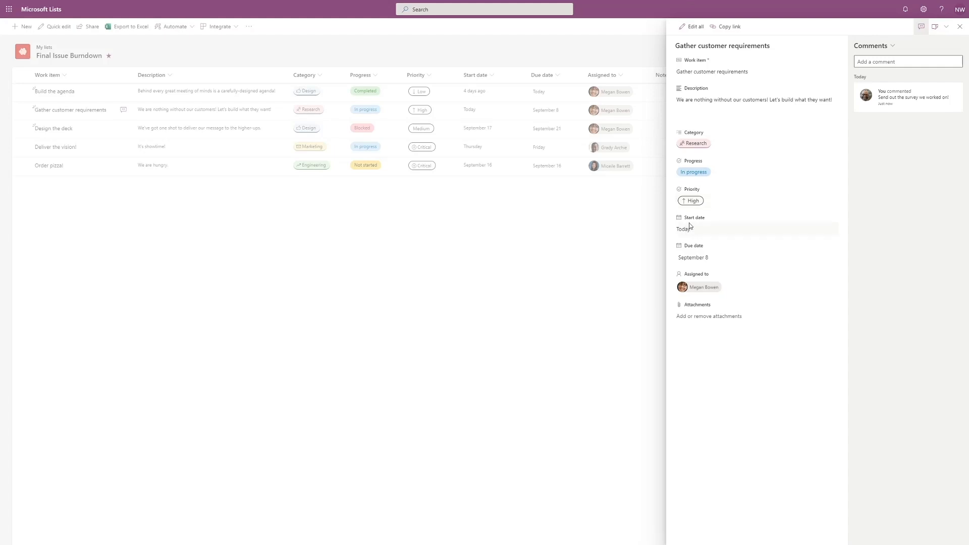
Set the Gather customer requirements item's Priority to Critical and enter "This is the most important thing!" as its Notes
click(708, 203)
click(690, 228)
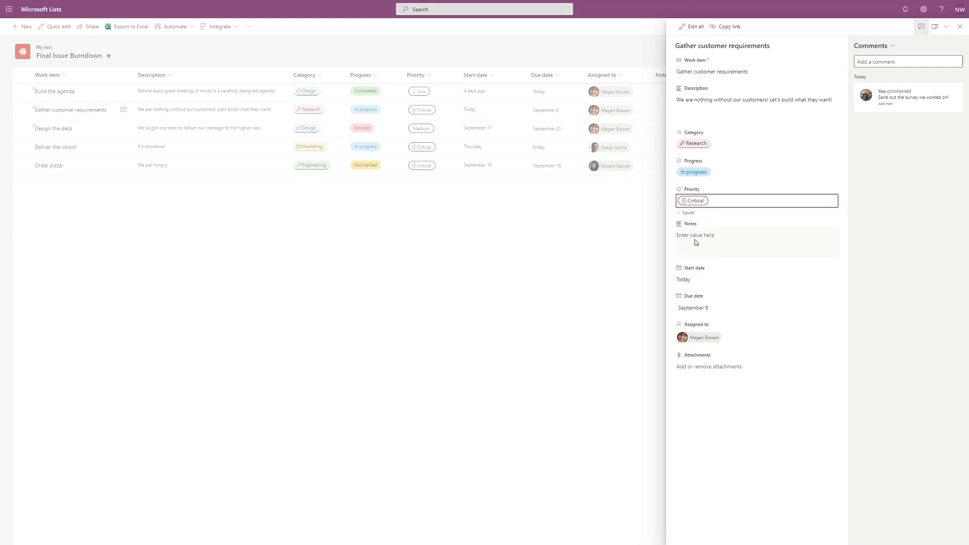
click(696, 240)
text(This is )
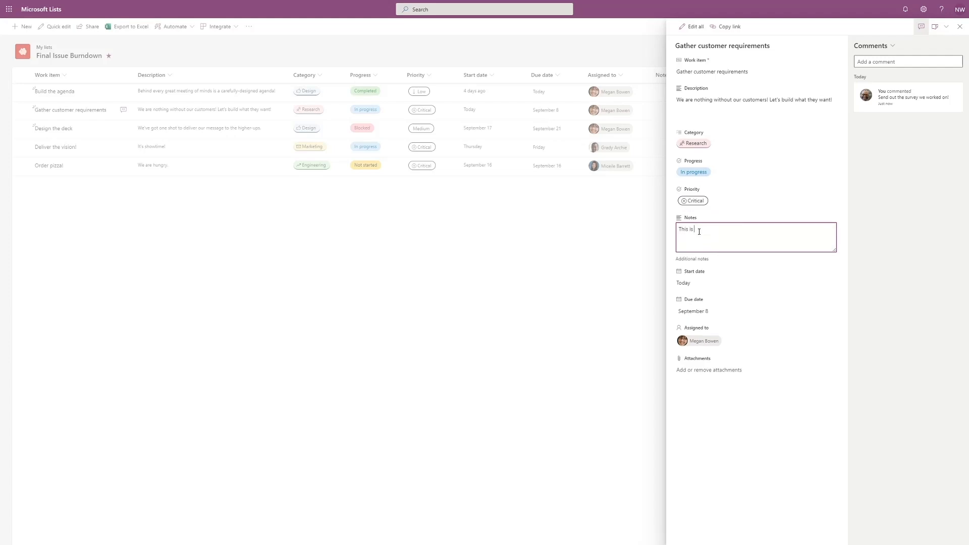
text(the most important thing!)
key(Return)
click(535, 264)
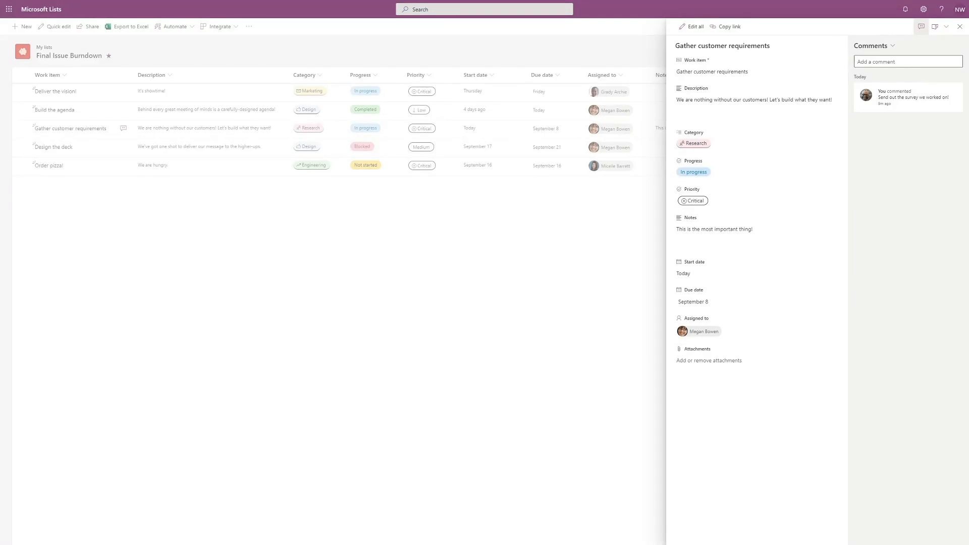
Close the item, return to the Lists home page and open the New Candidates list from the favorites
click(384, 207)
click(55, 14)
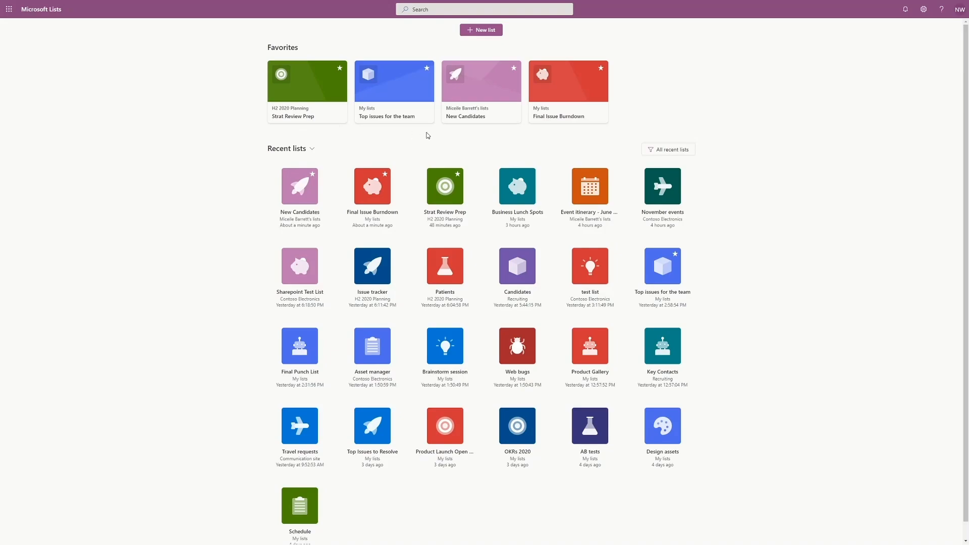
click(484, 112)
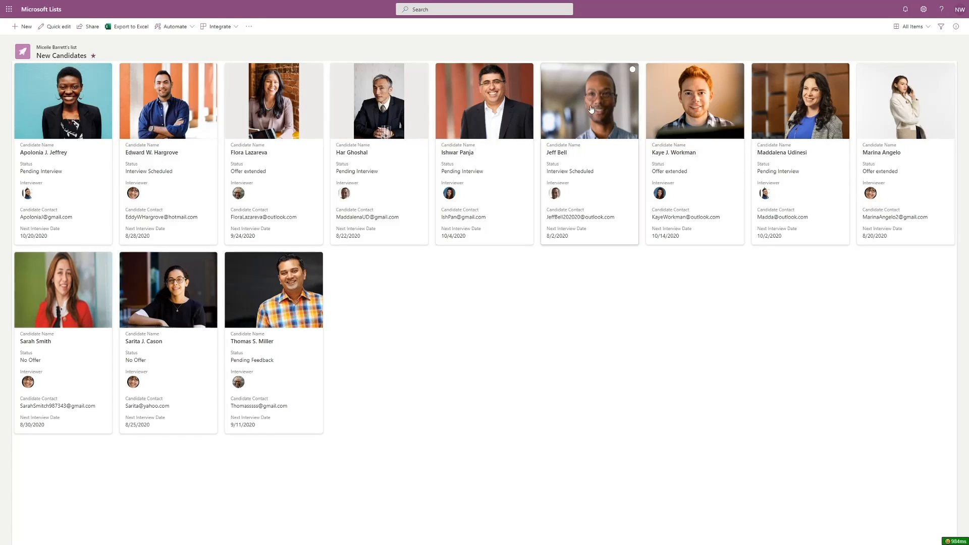
Try a gallery card design with Interviewer moved above Candidate Name without preview, plus Completed Interview Rounds and Offer Extended?, and discard the changes
click(911, 27)
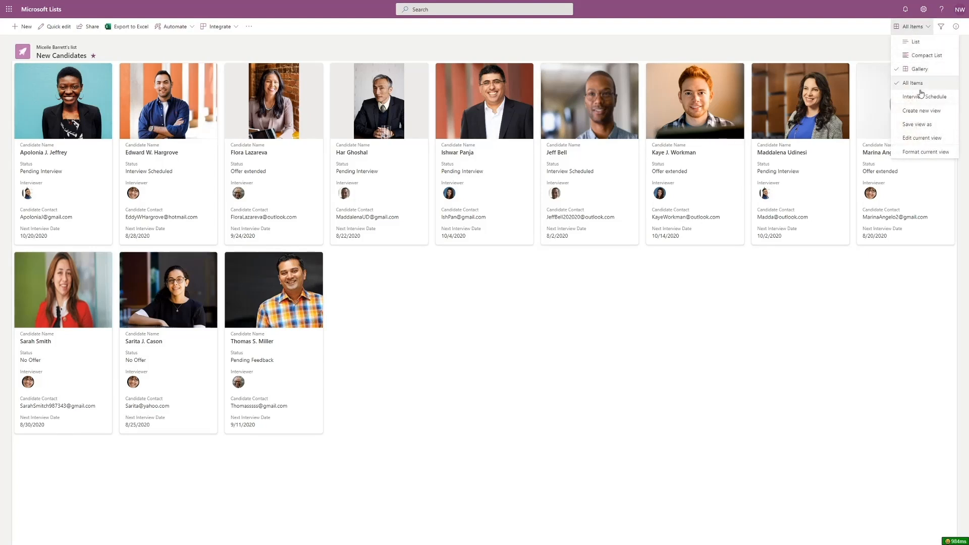
click(920, 153)
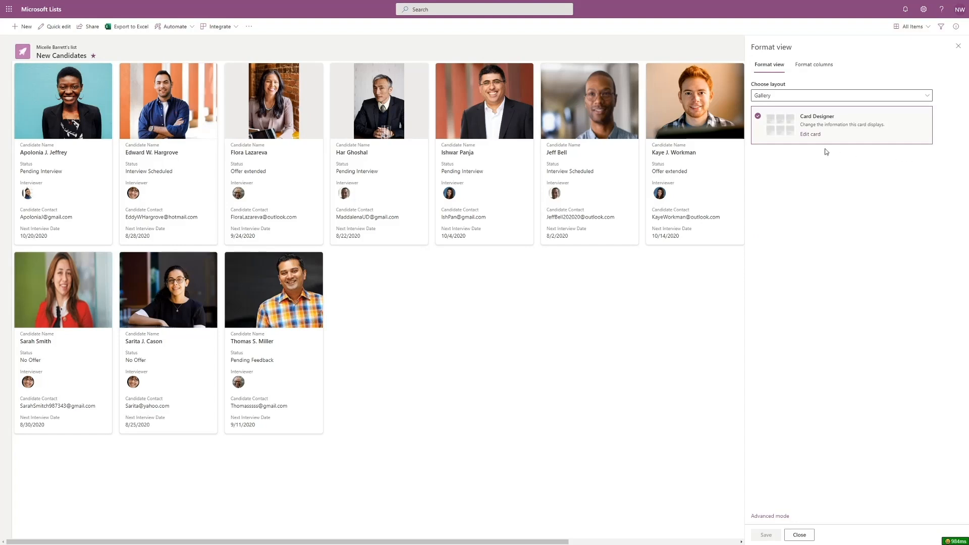
click(806, 135)
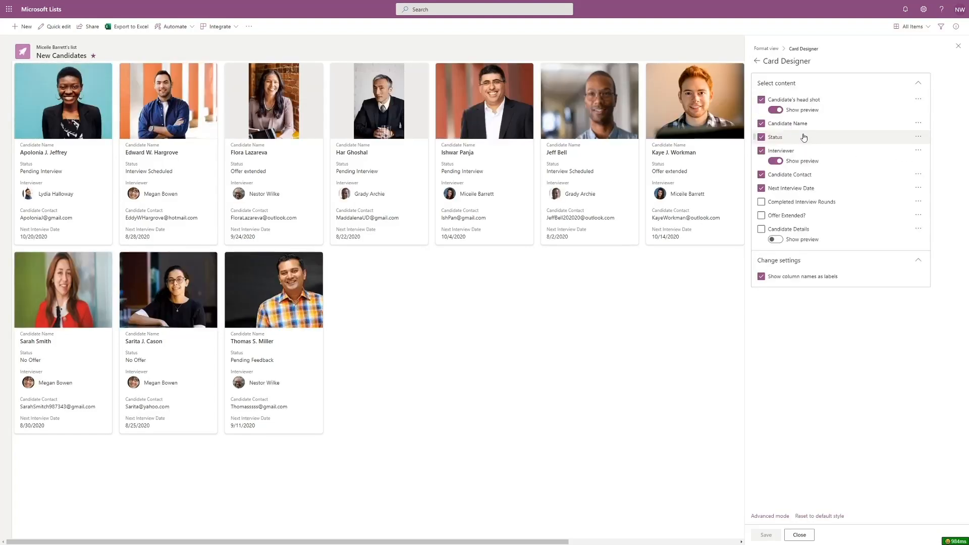
click(761, 137)
click(761, 123)
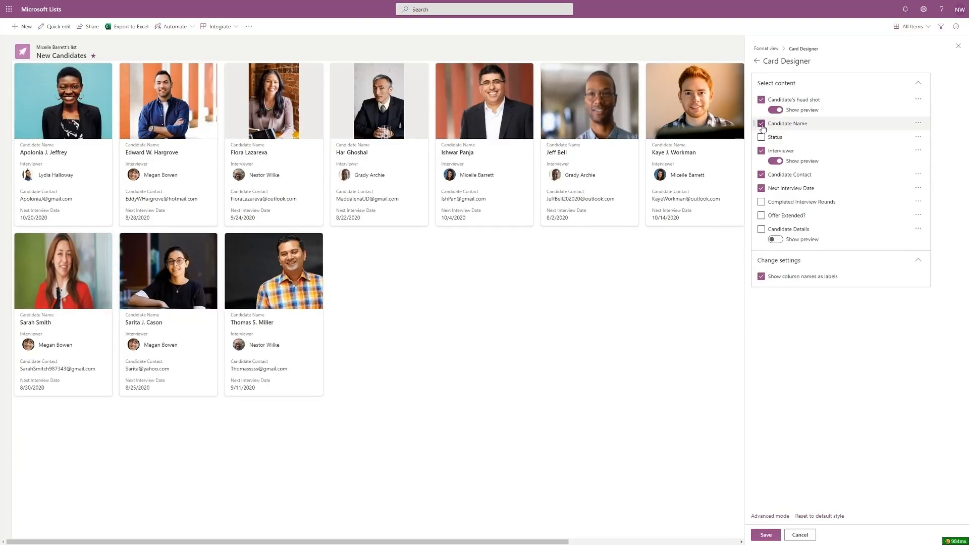
drag(755, 151, 758, 121)
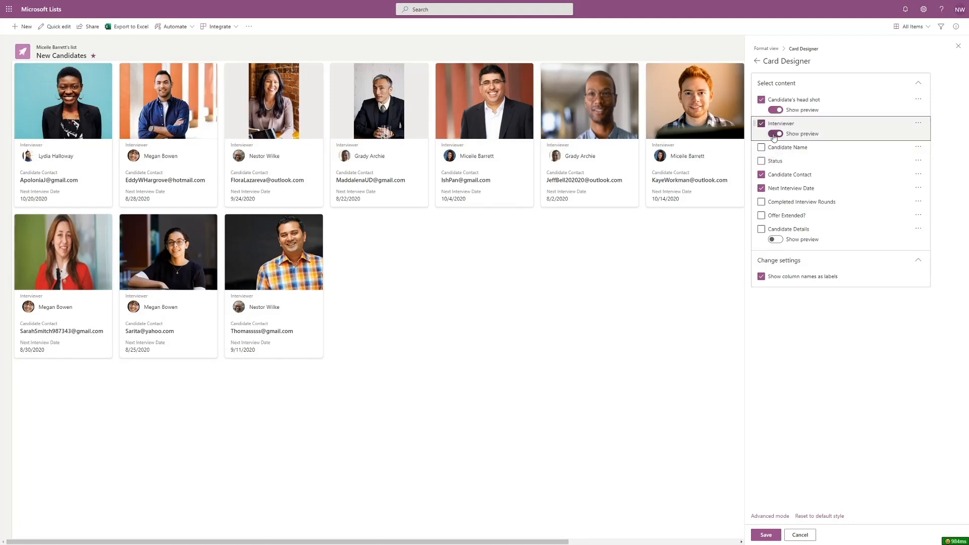
click(775, 133)
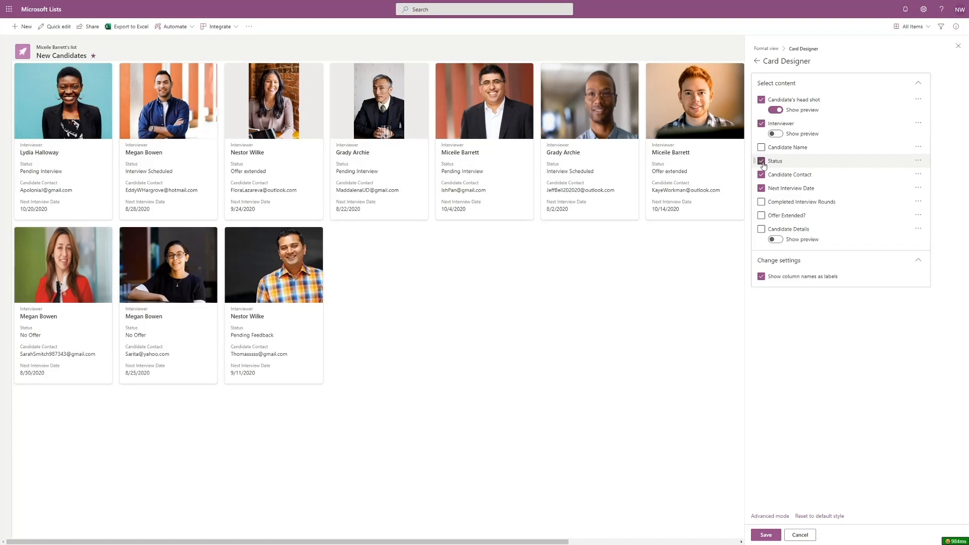
click(761, 201)
click(761, 215)
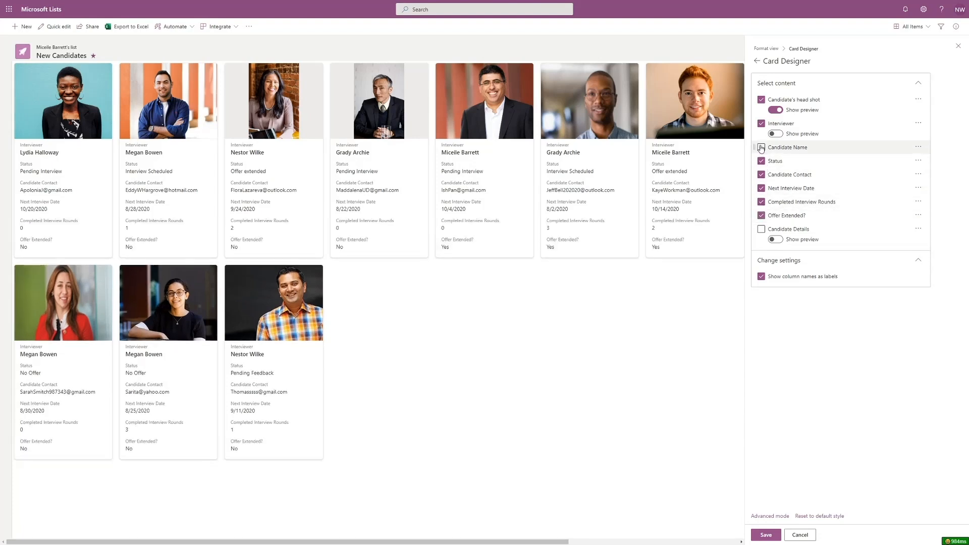
click(761, 147)
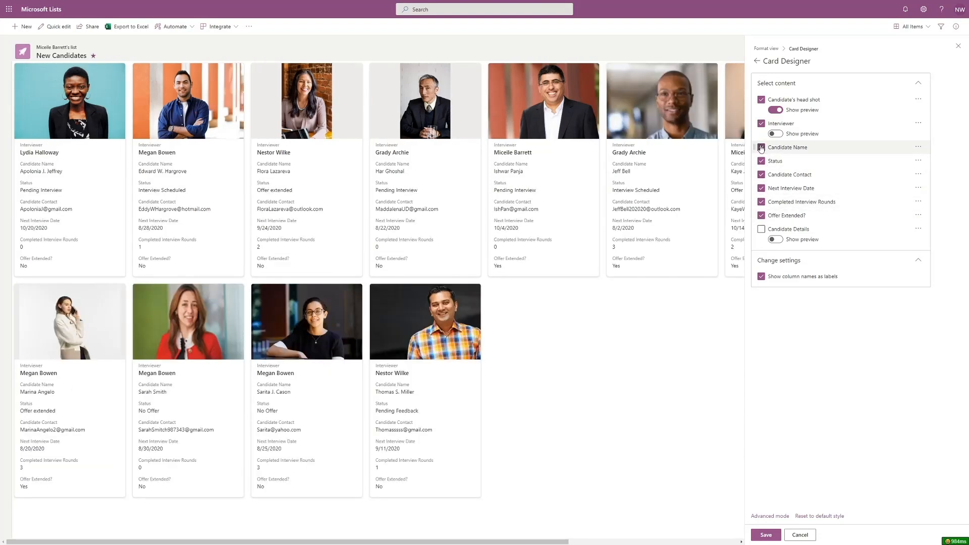
click(799, 535)
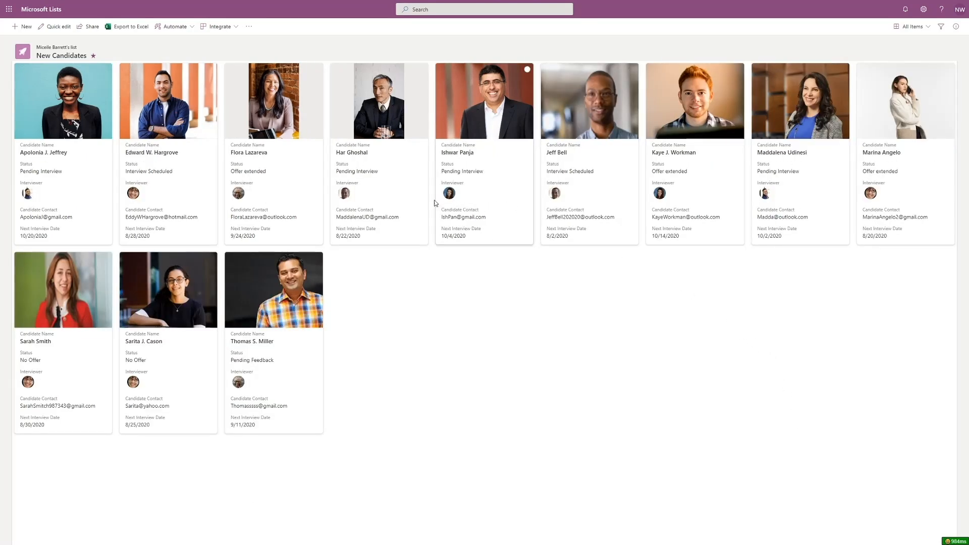
Open the fourth candidate's item and examine the form layout's JSON formatting for the Header, Body and Footer
click(364, 155)
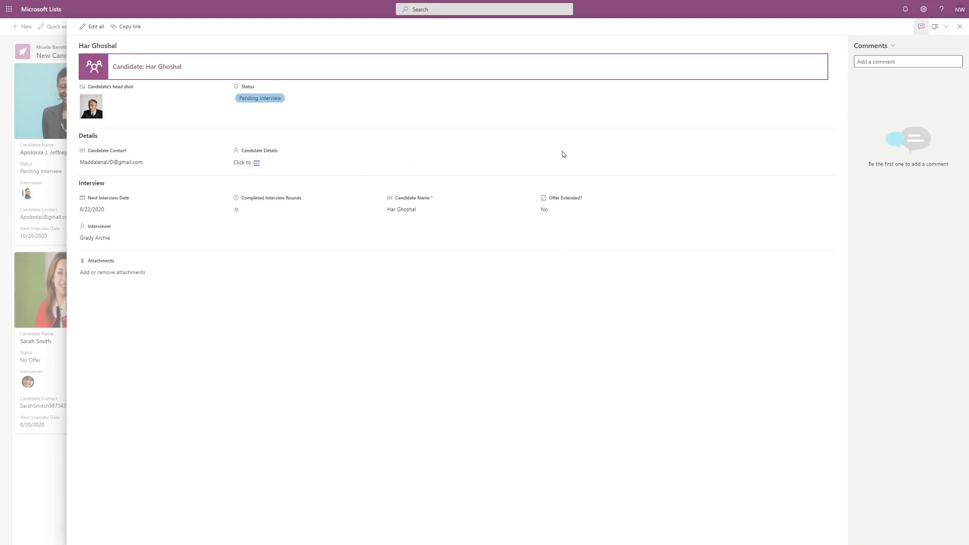
click(937, 28)
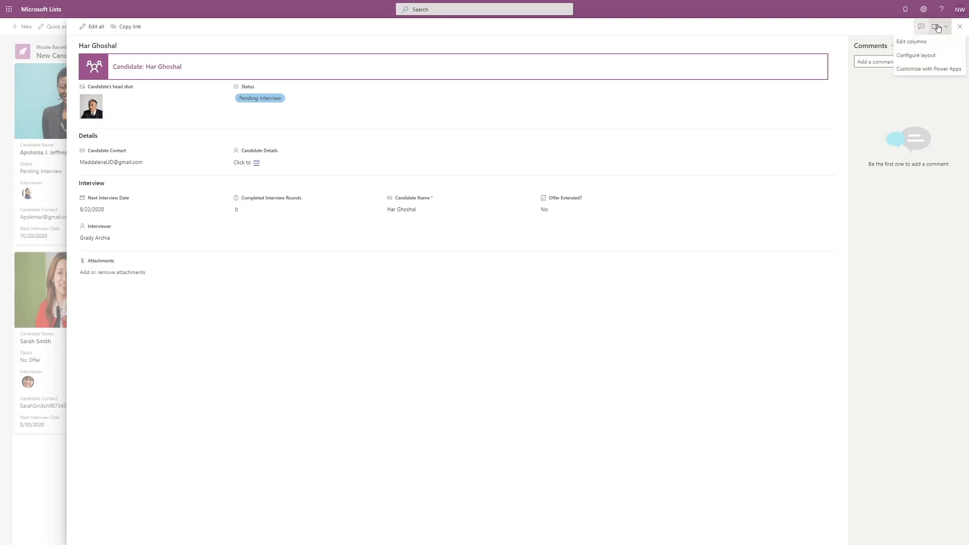
click(926, 55)
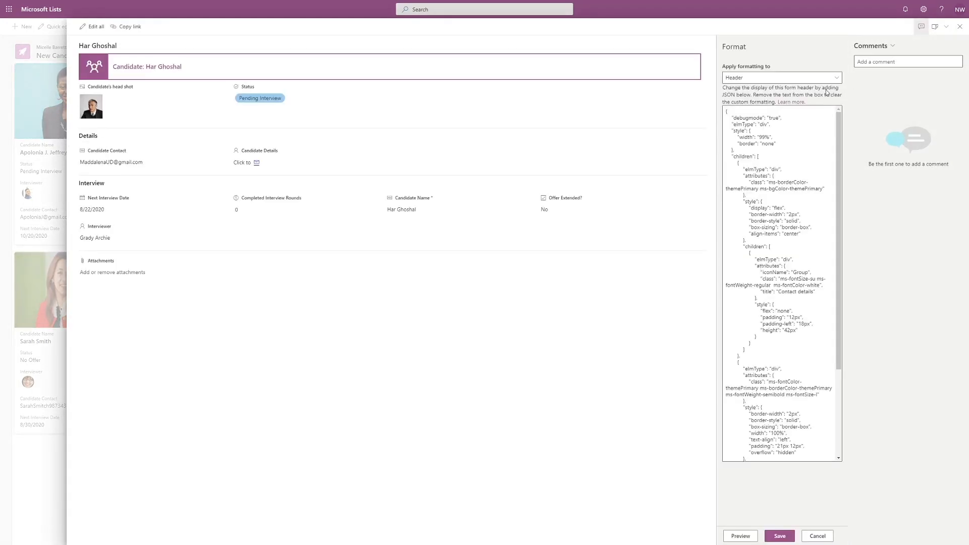
click(727, 110)
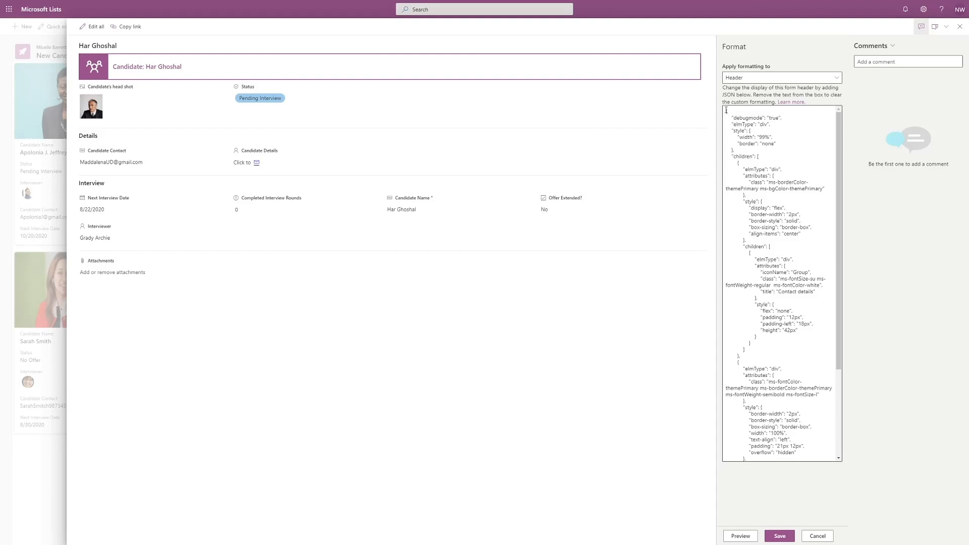
click(737, 79)
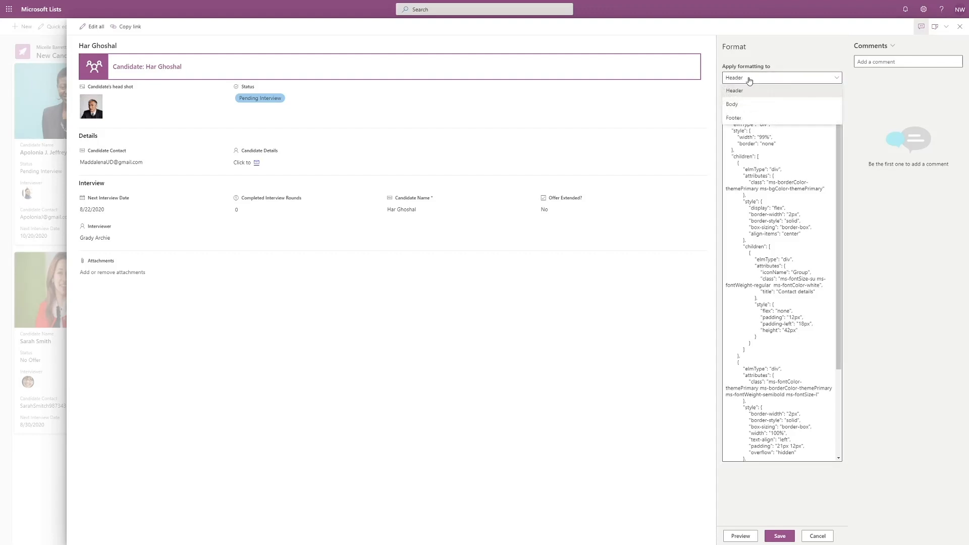
click(743, 105)
click(762, 80)
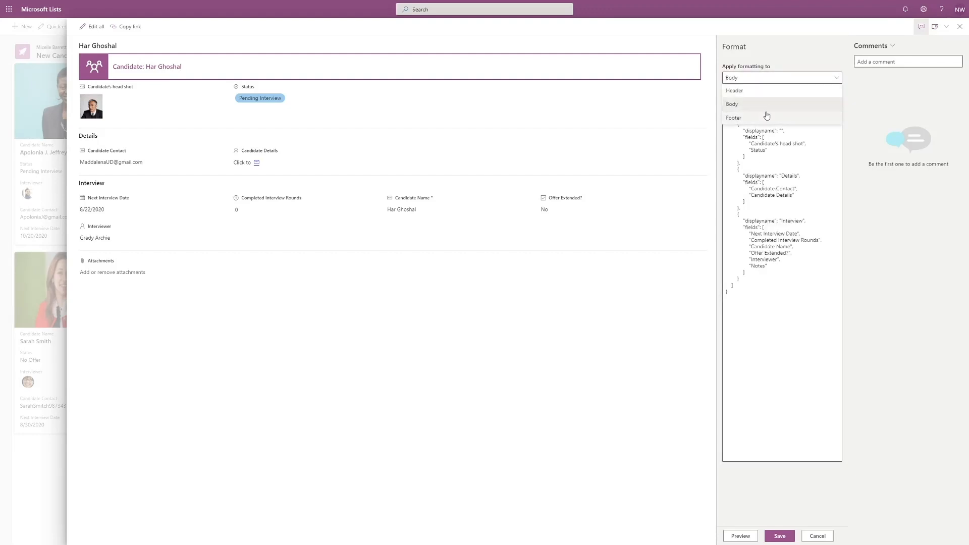
click(759, 117)
click(740, 79)
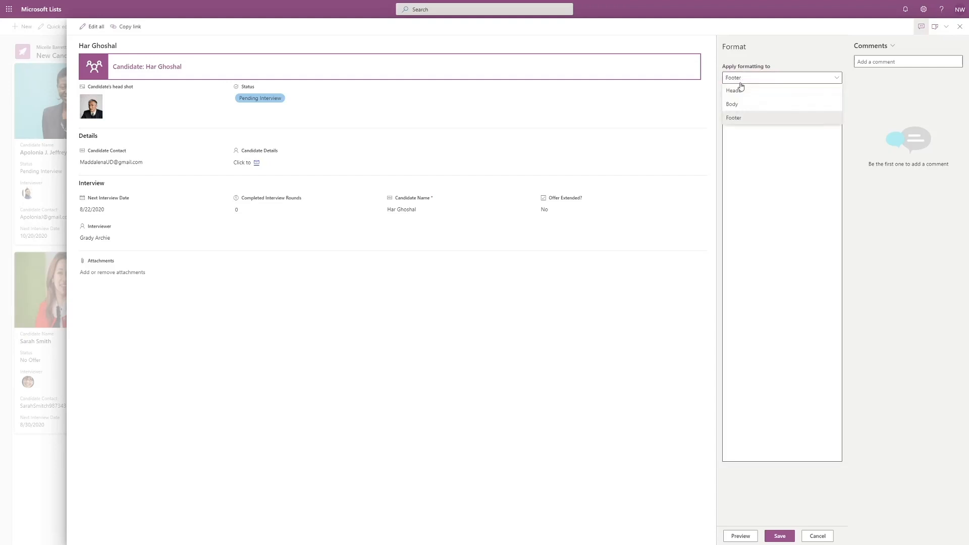
click(736, 92)
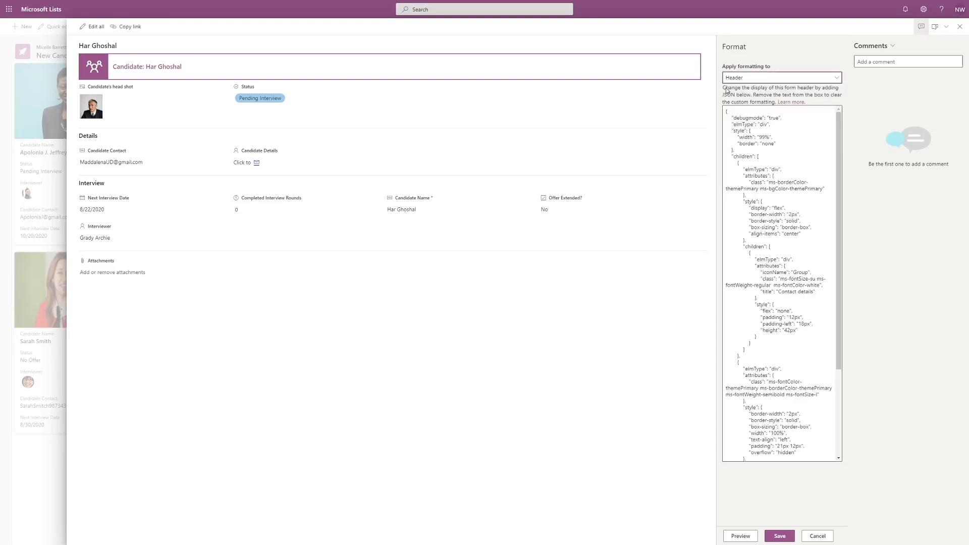